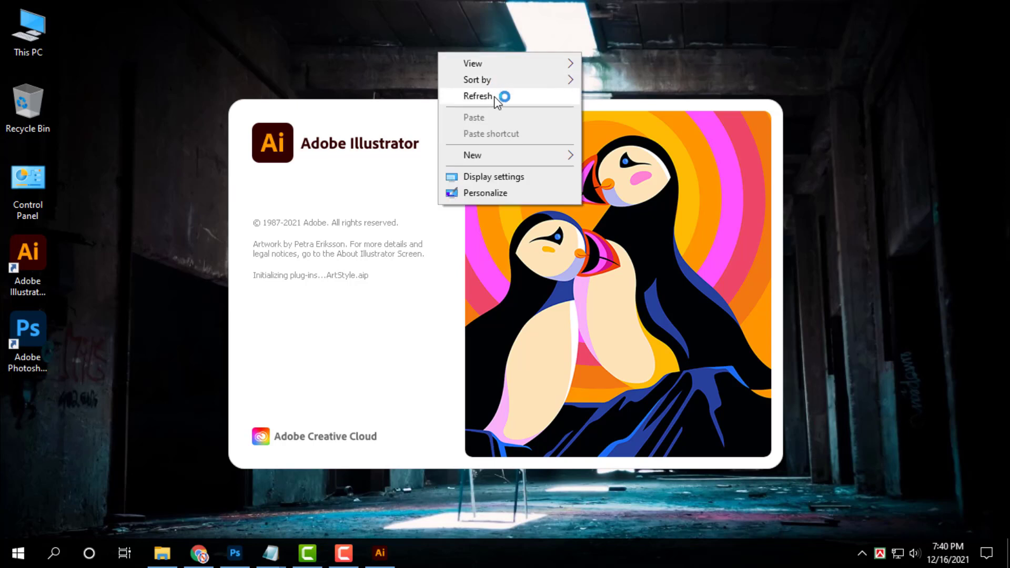
left_click(500, 95)
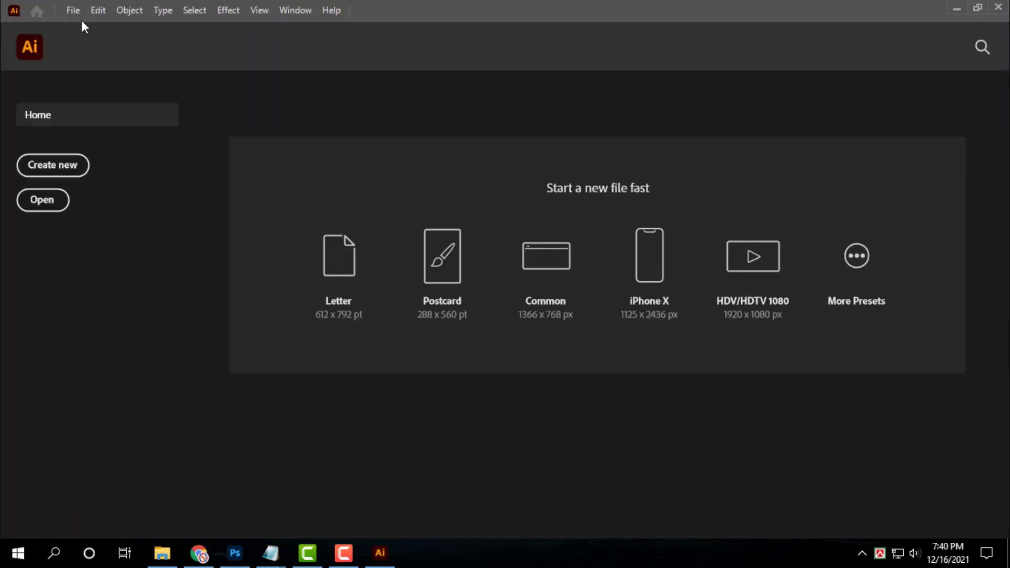
Create a new portrait A4 document with one artboard, inches as units and RGB colour mode.
left_click(74, 11)
left_click(112, 27)
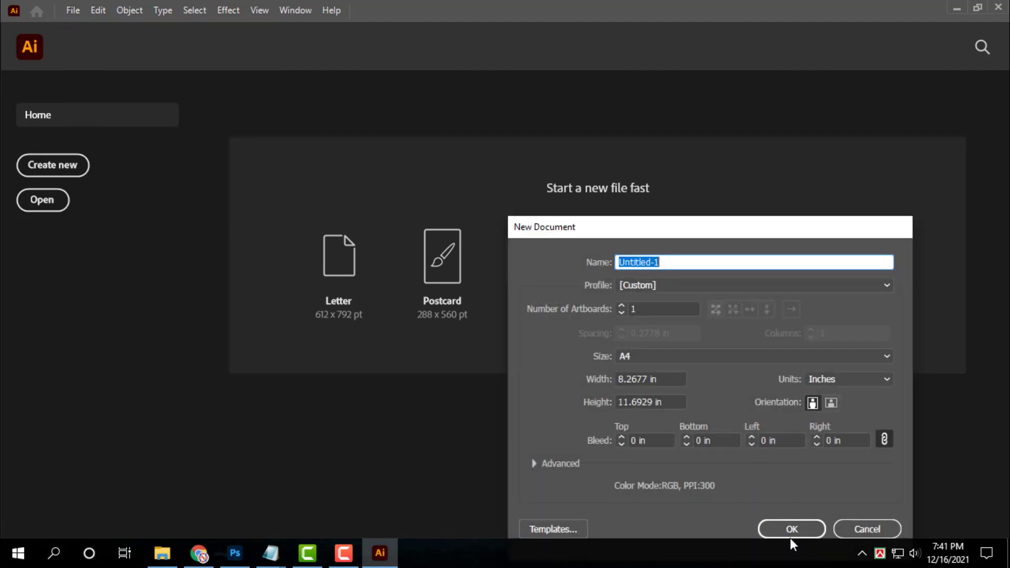
left_click(791, 535)
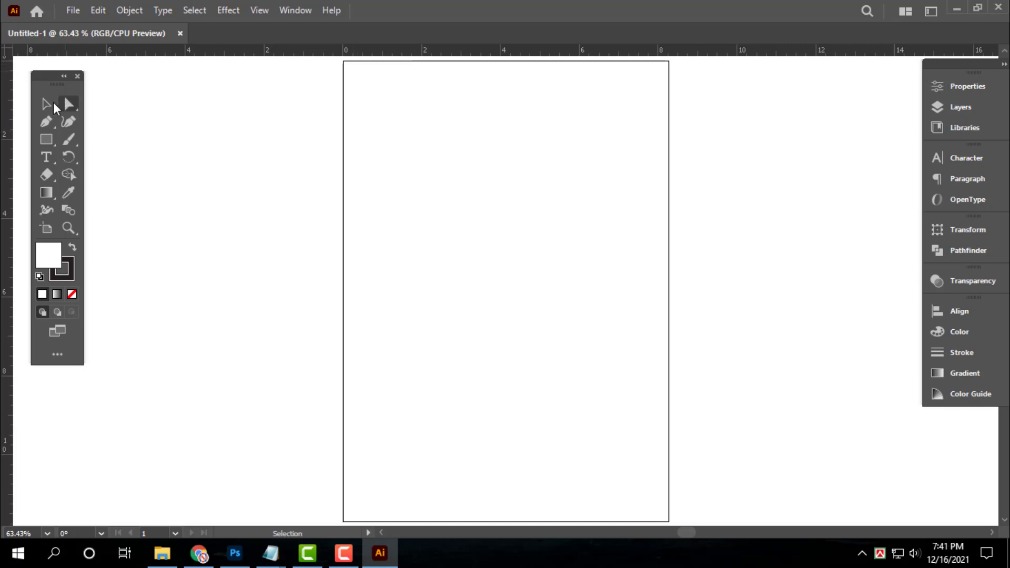
Draw a circle about 4.8 in in diameter from the artboard's centre and remove its fill.
left_click(51, 139)
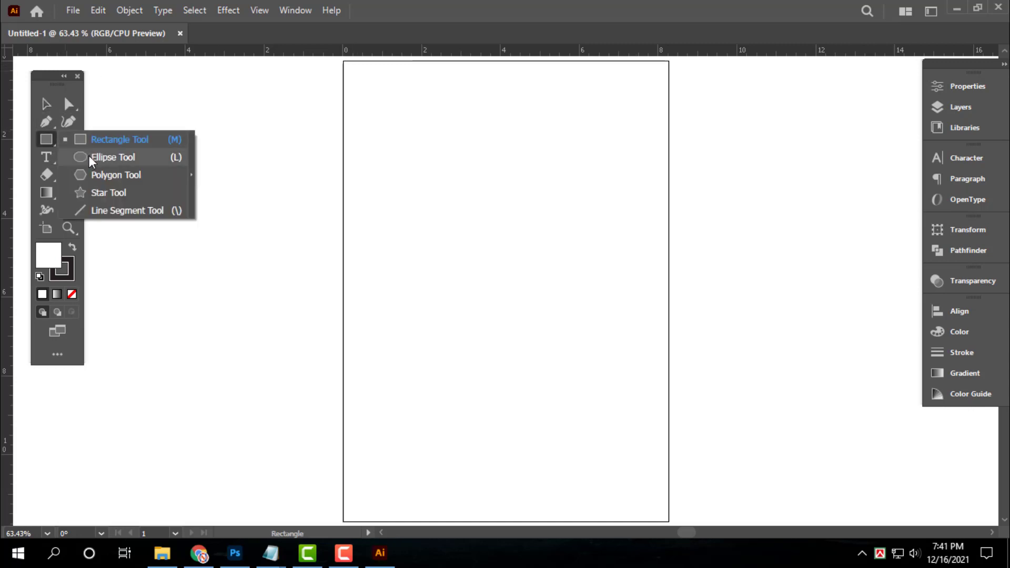
left_click(90, 157)
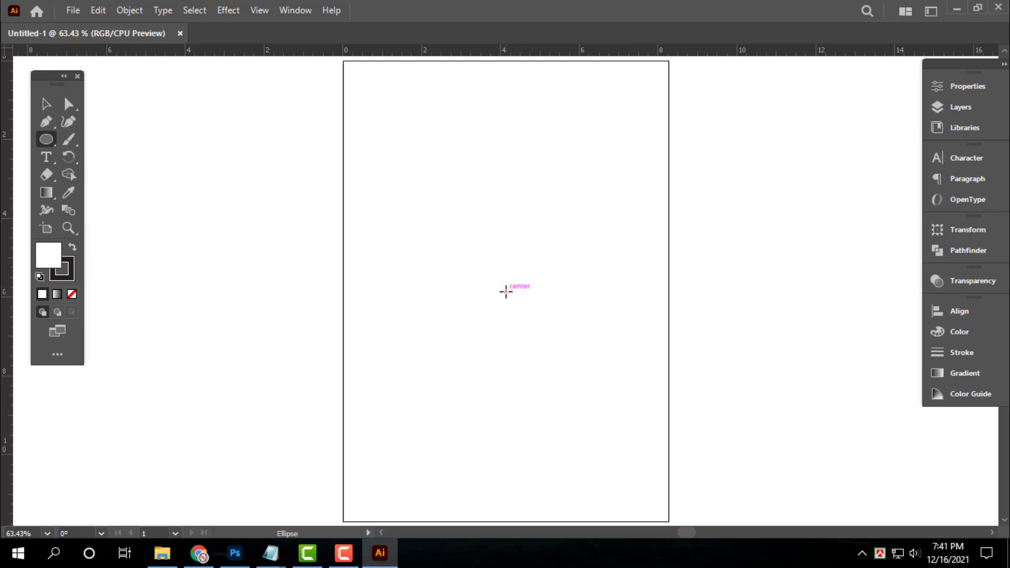
mouse_move(505, 291)
left_mouse_down()
mouse_move(635, 406)
mouse_move(601, 385)
left_mouse_up()
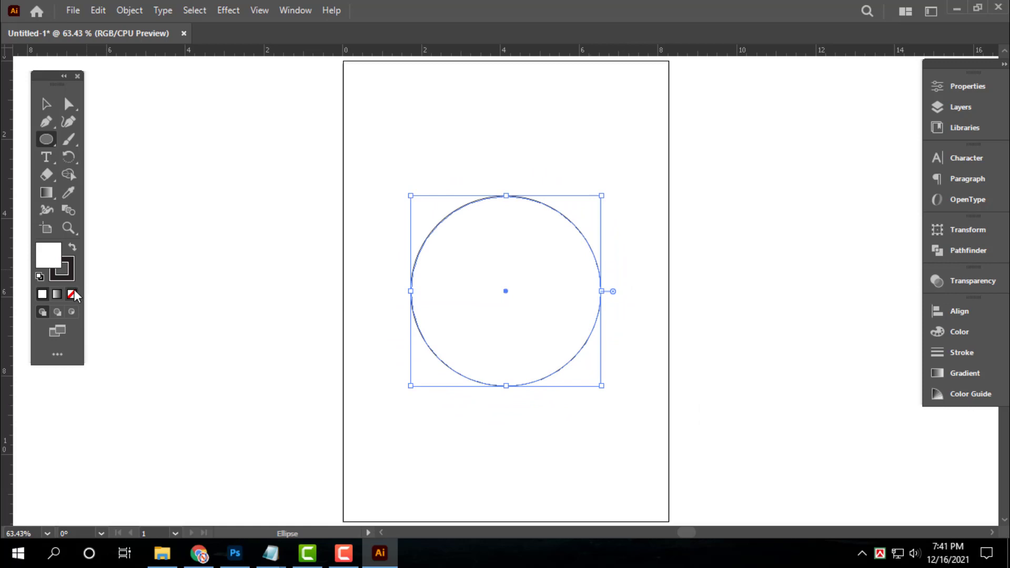
left_click(72, 294)
Copy the circle, paste it in place and scale the copy to a concentric circle about 1.6 in in diameter.
left_click(46, 104)
left_click(492, 150)
left_click_drag(492, 150, 512, 224)
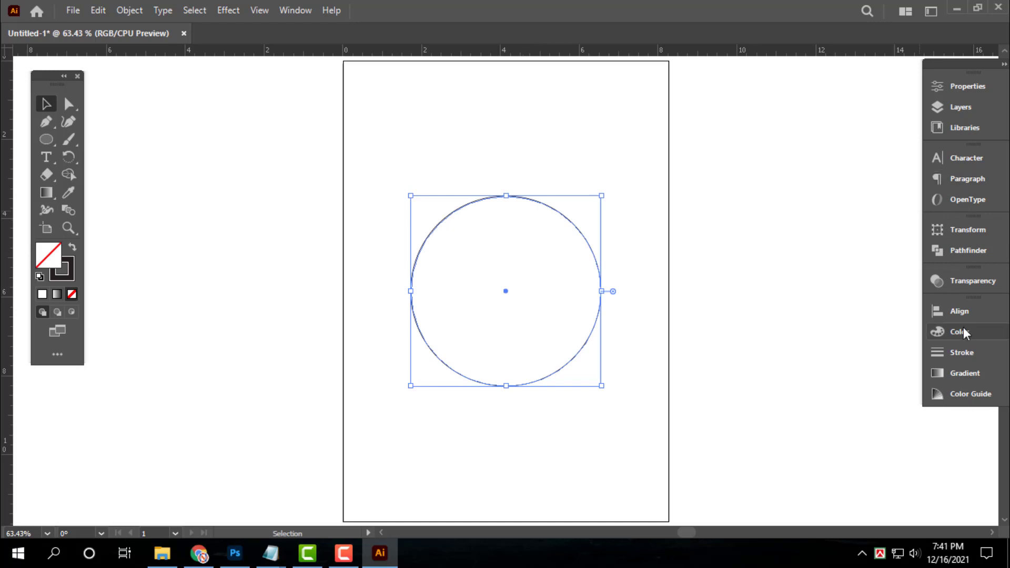
left_click(960, 352)
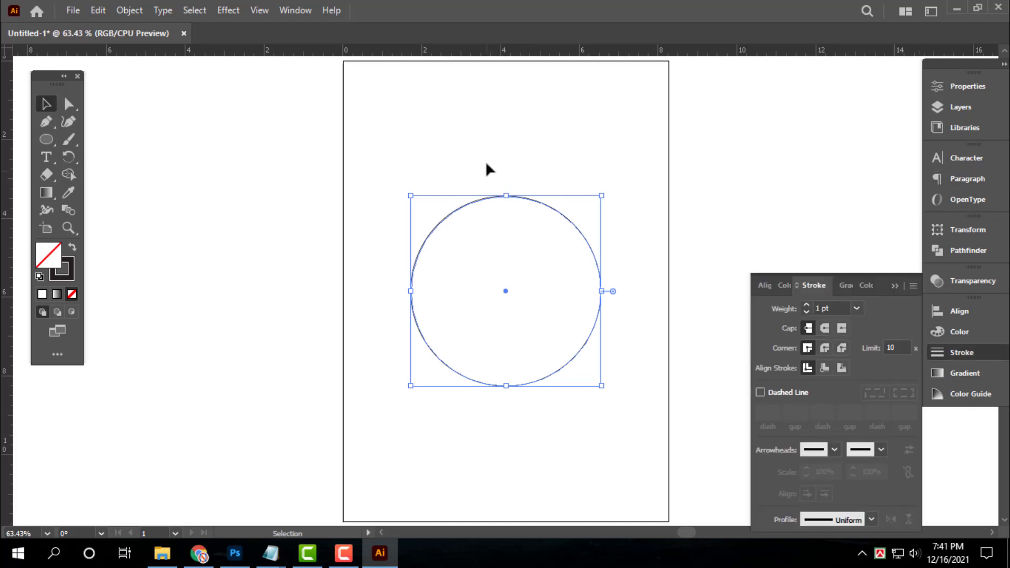
left_click_drag(476, 154, 516, 232)
left_click(126, 10)
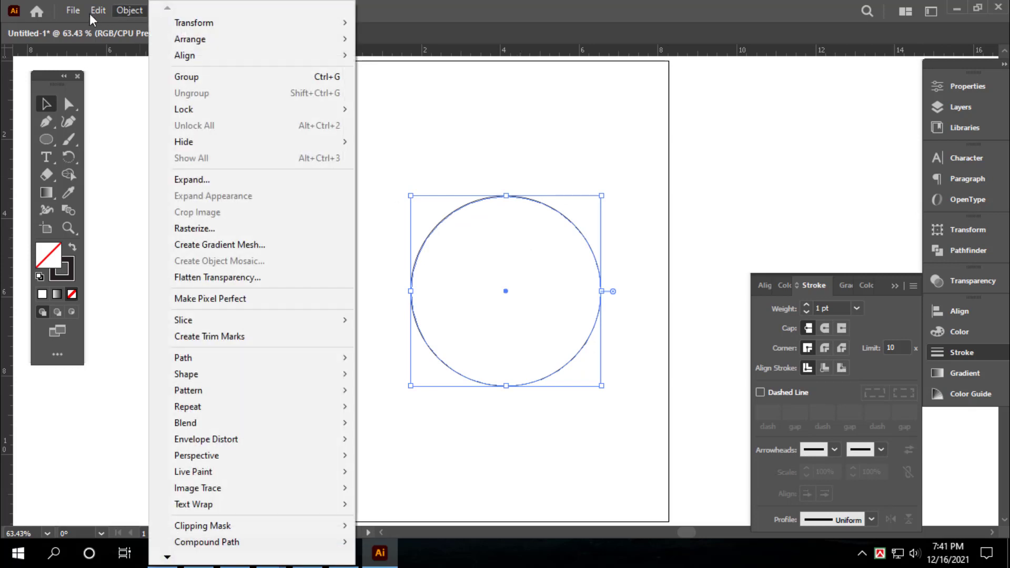
mouse_move(97, 10)
left_click(127, 82)
left_click(97, 10)
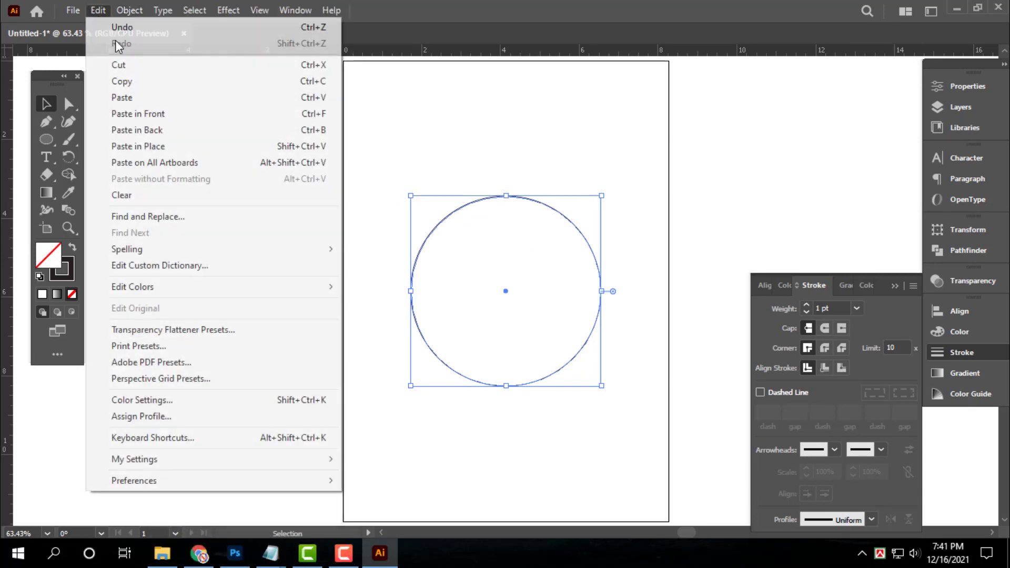
left_click(164, 146)
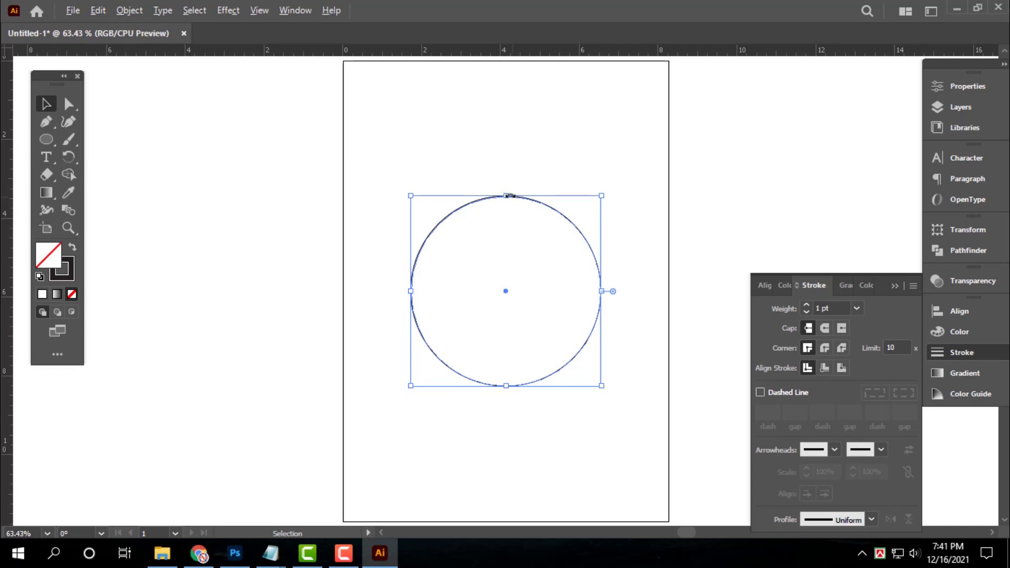
left_click_drag(507, 195, 511, 260)
left_click(579, 128)
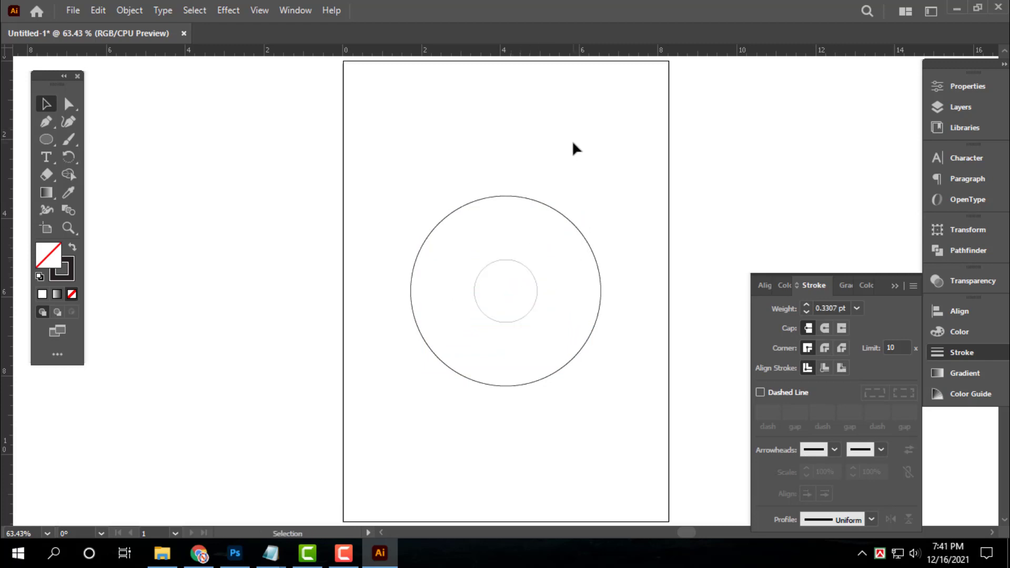
Paste a copy of the large circle in place, fitting it at about 3.2 in between the large circle's top and the small circle's bottom.
left_click_drag(572, 145, 524, 244)
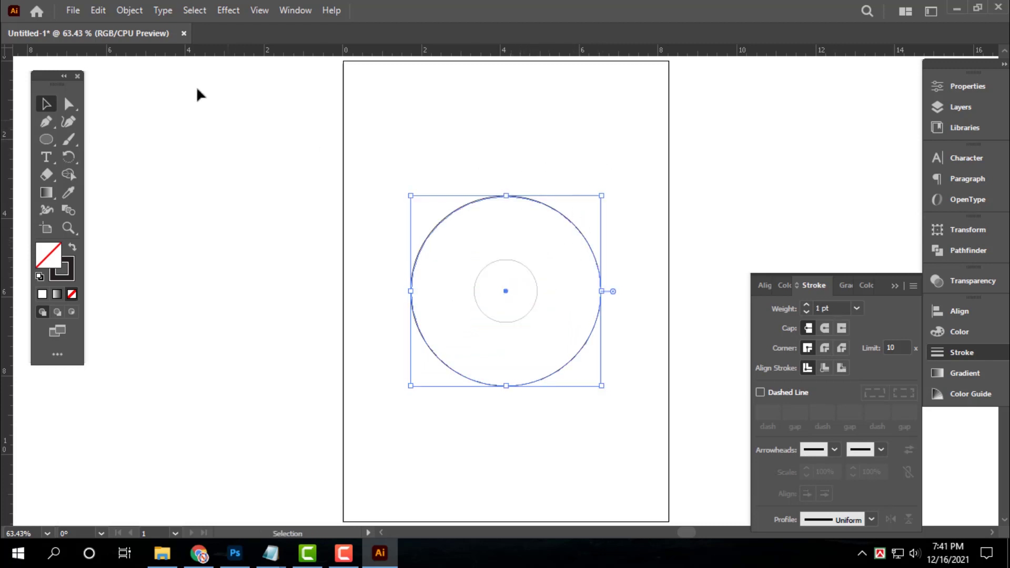
left_click(95, 13)
left_click(116, 78)
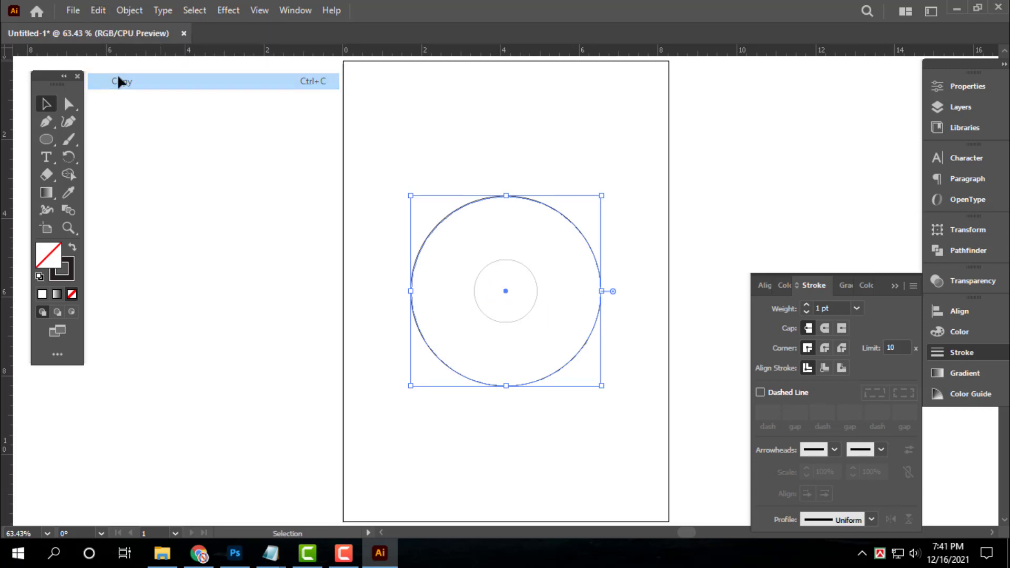
left_click(100, 11)
left_click(149, 147)
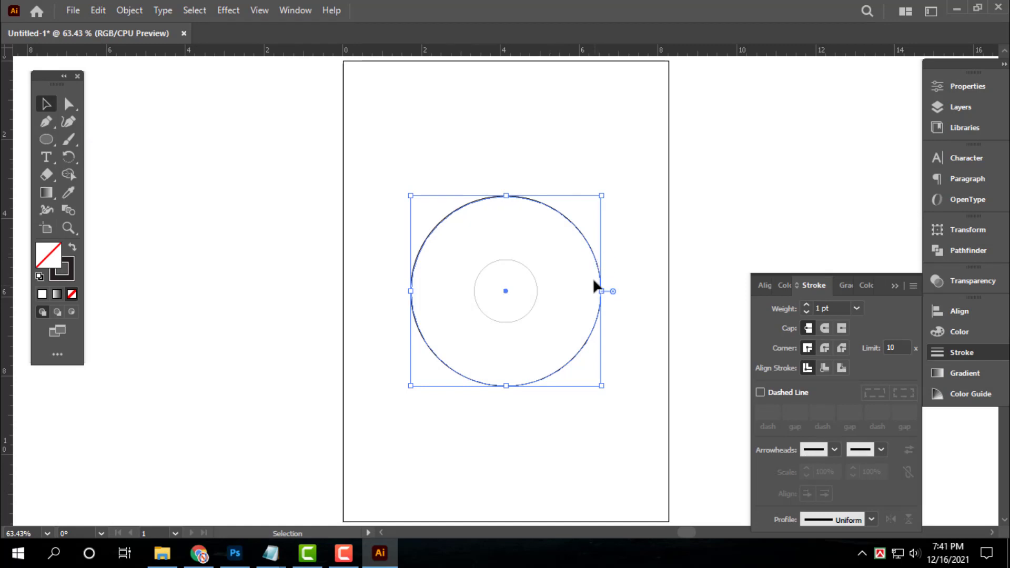
left_click_drag(562, 367, 560, 300)
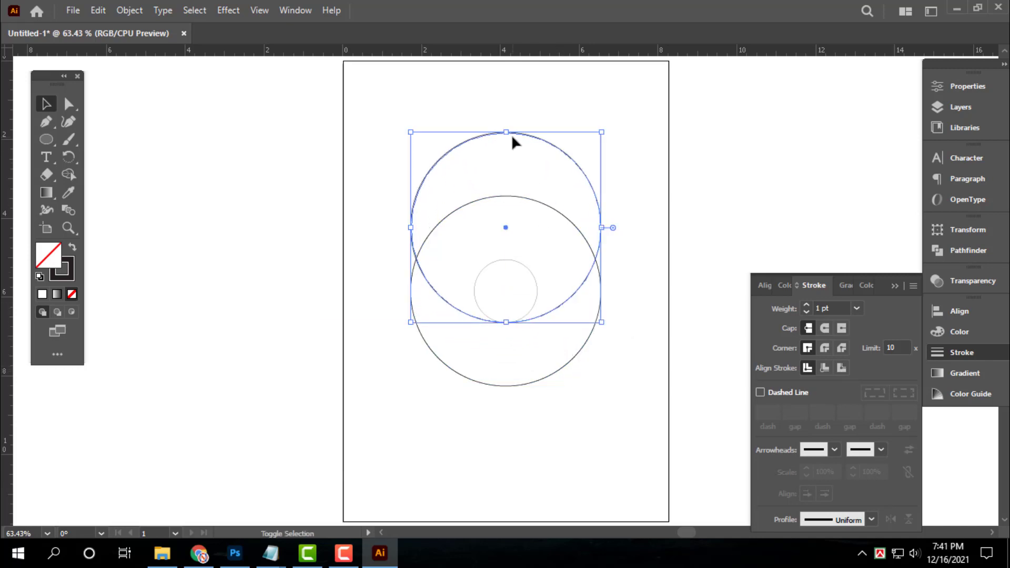
left_click_drag(511, 135, 510, 197)
Match the stroke of all three circles to the small circle's 0.3307 pt stroke with the Eyedropper.
left_click_drag(610, 166, 493, 342)
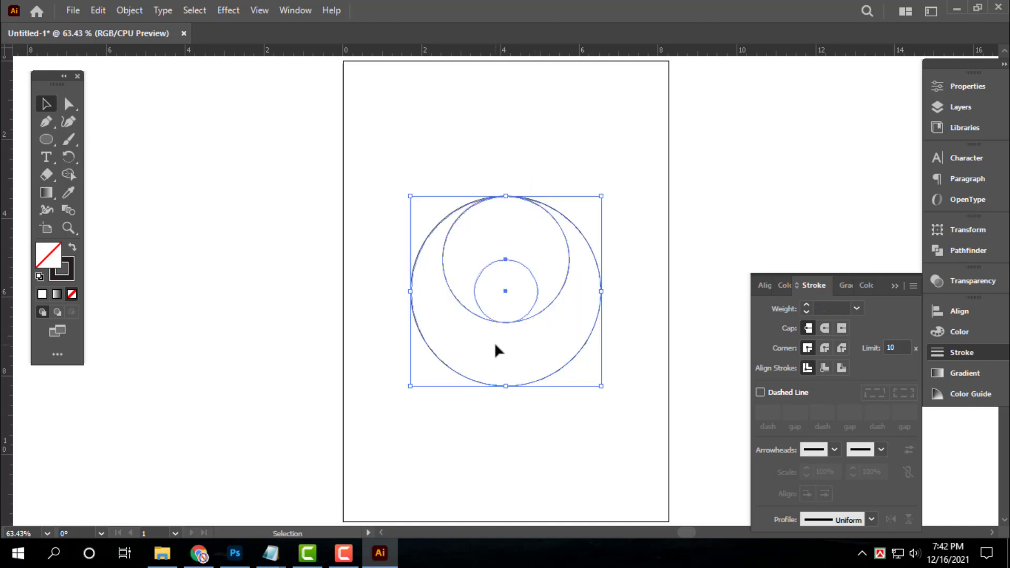
left_click(69, 193)
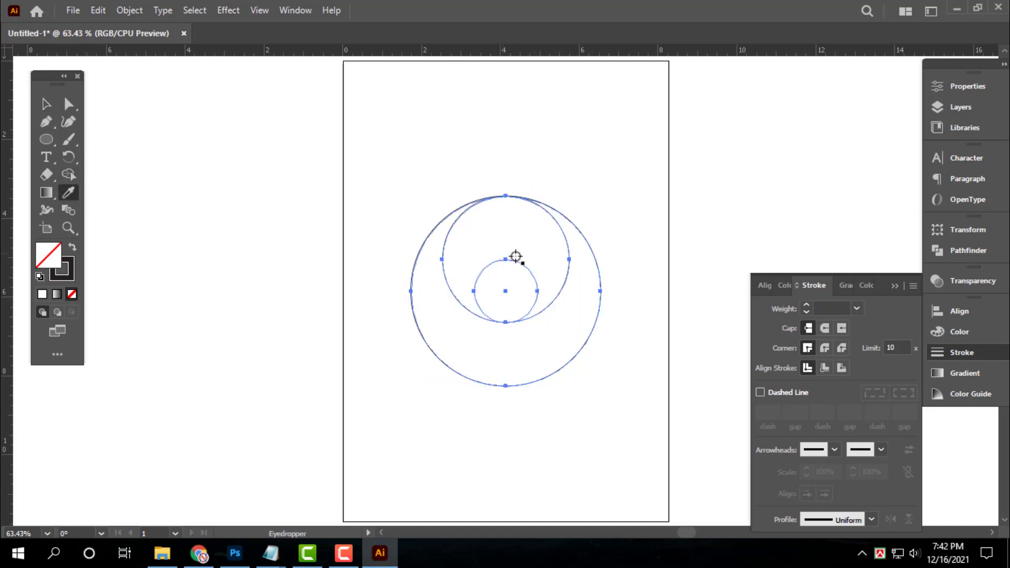
left_click(519, 264)
left_click(47, 104)
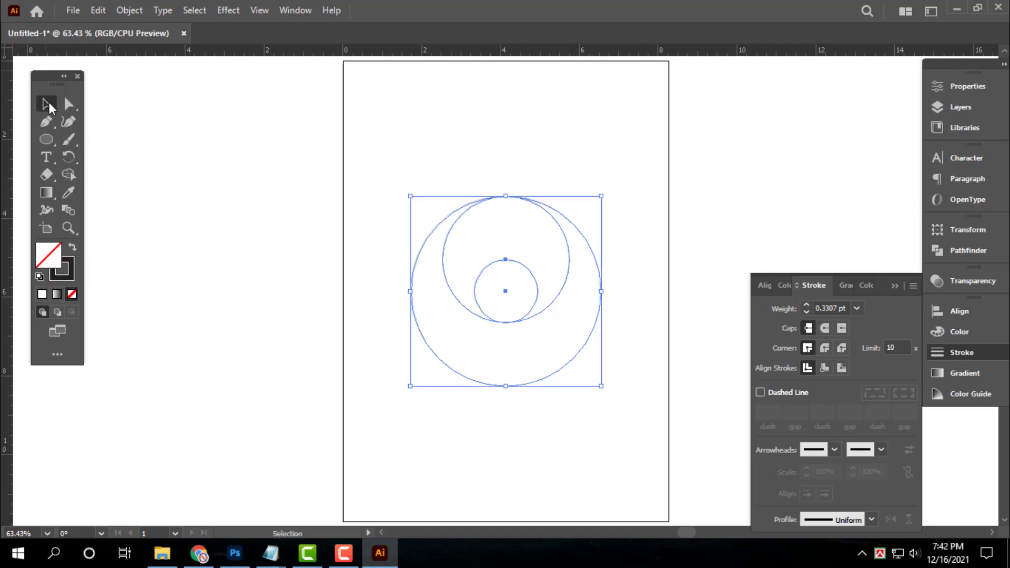
left_click(558, 183)
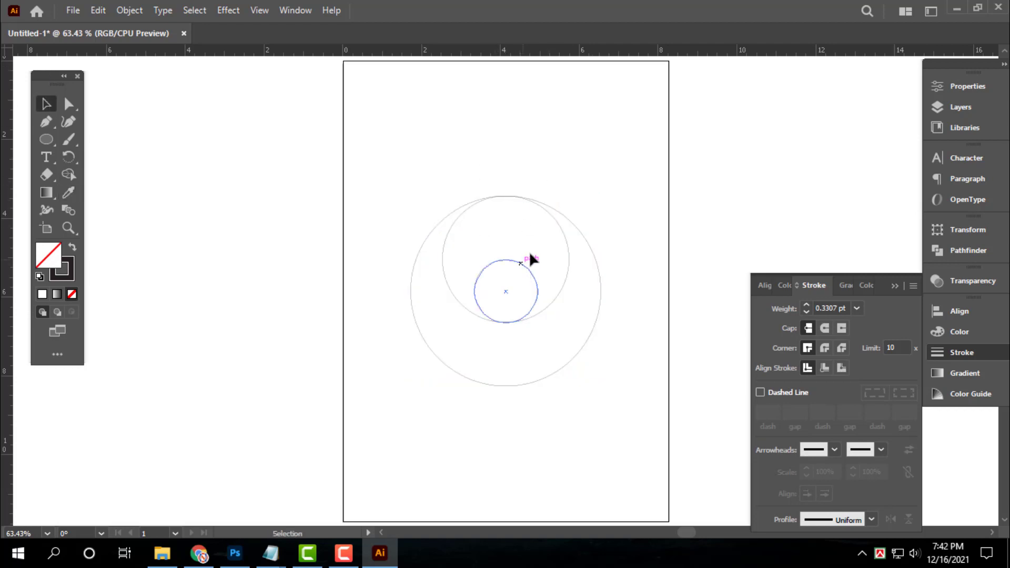
Duplicate the medium circle twice, one copy against the large circle's bottom and another centred inside the large circle.
left_click(560, 226)
left_click_drag(561, 226, 559, 292)
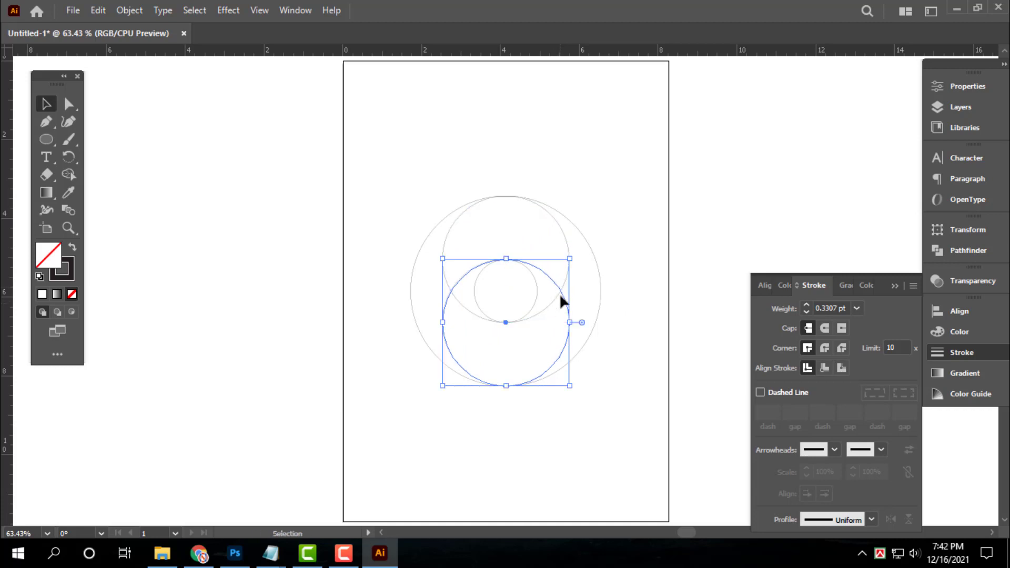
left_click(570, 351)
left_click(570, 310)
left_click_drag(569, 309, 572, 275)
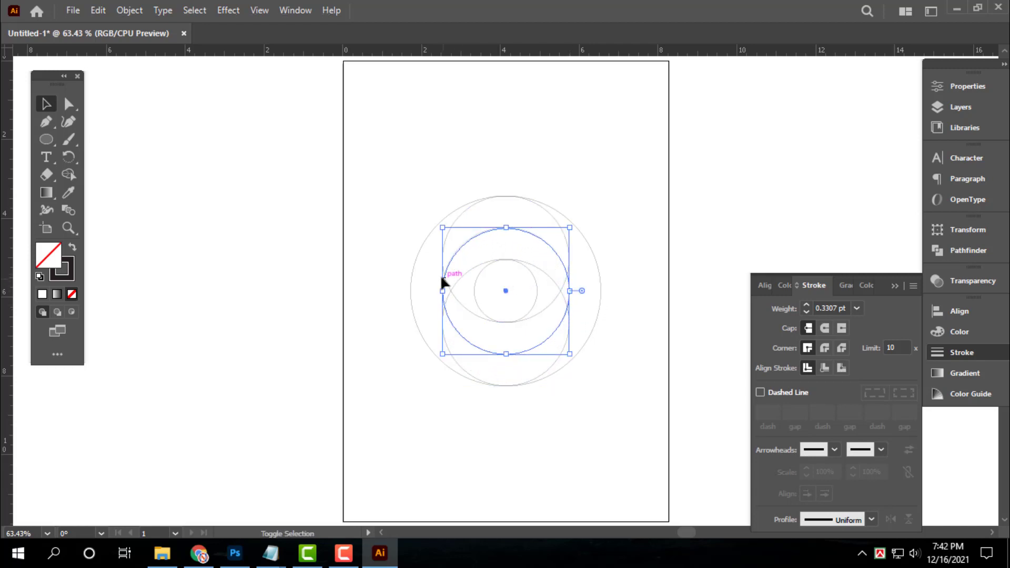
Align the left edges of the centred medium circle and the large outer circle.
left_click(412, 278, "shift")
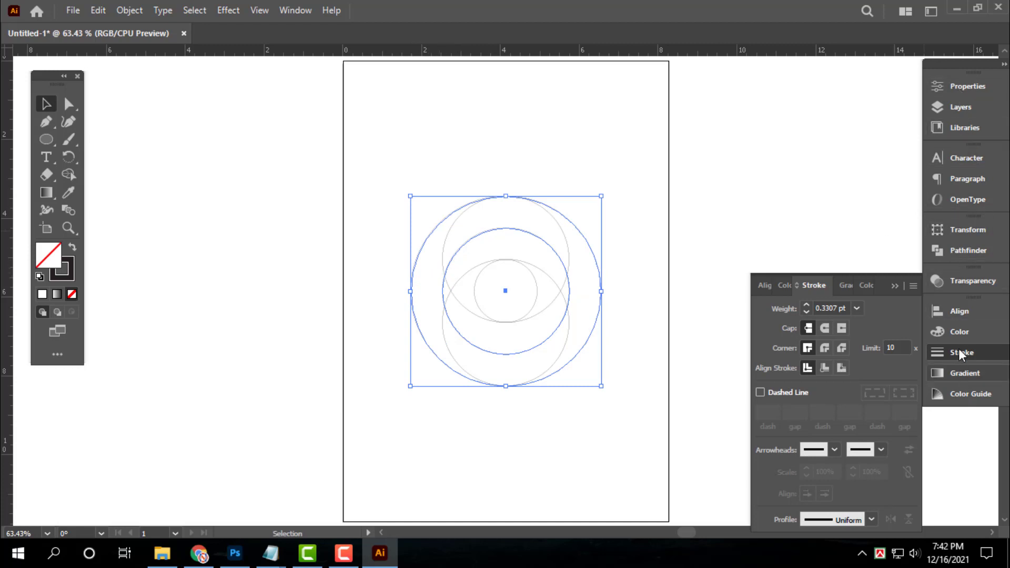
left_click(959, 312)
left_click(295, 10)
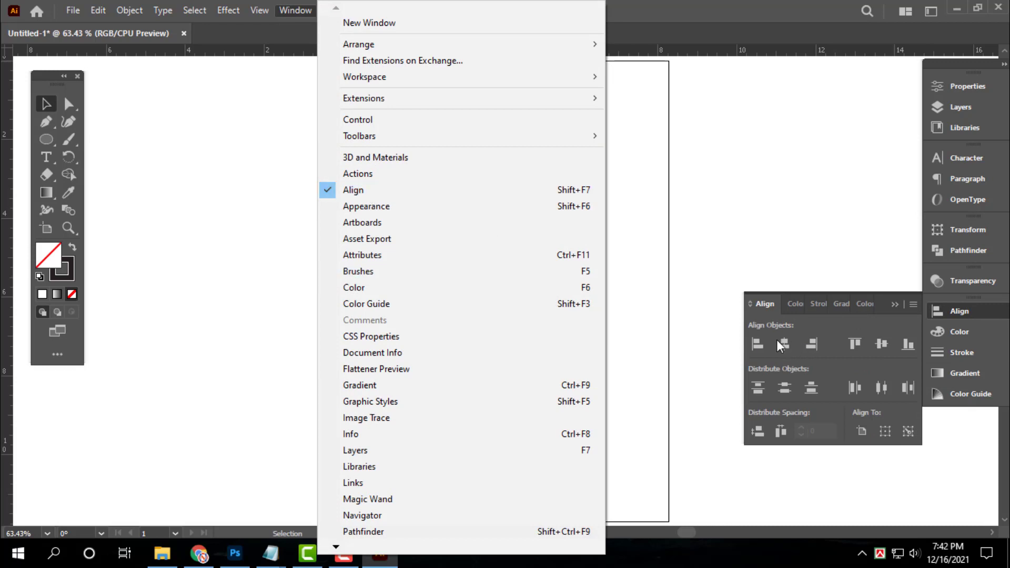
left_click(983, 311)
left_click(976, 310)
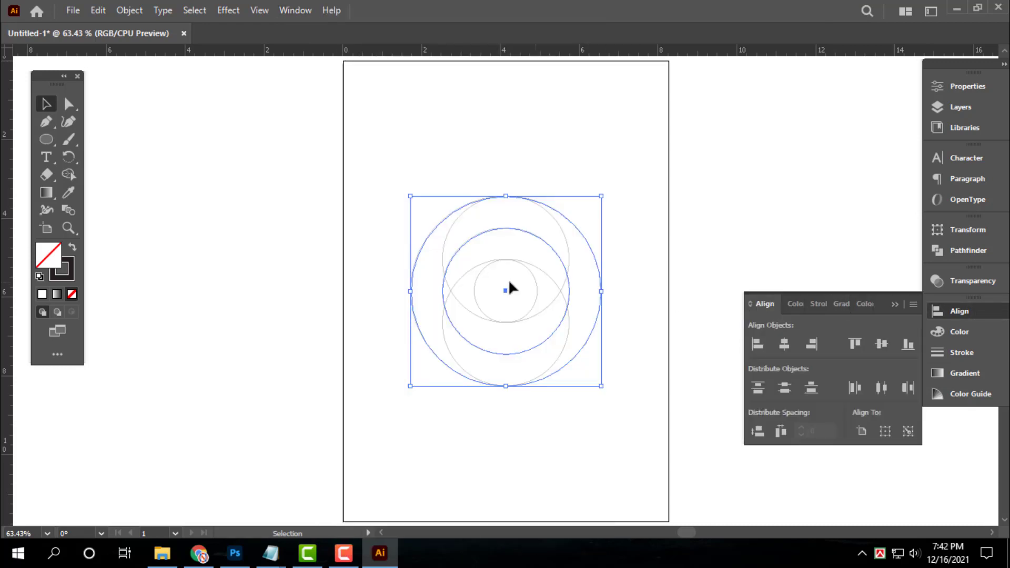
left_click(757, 345)
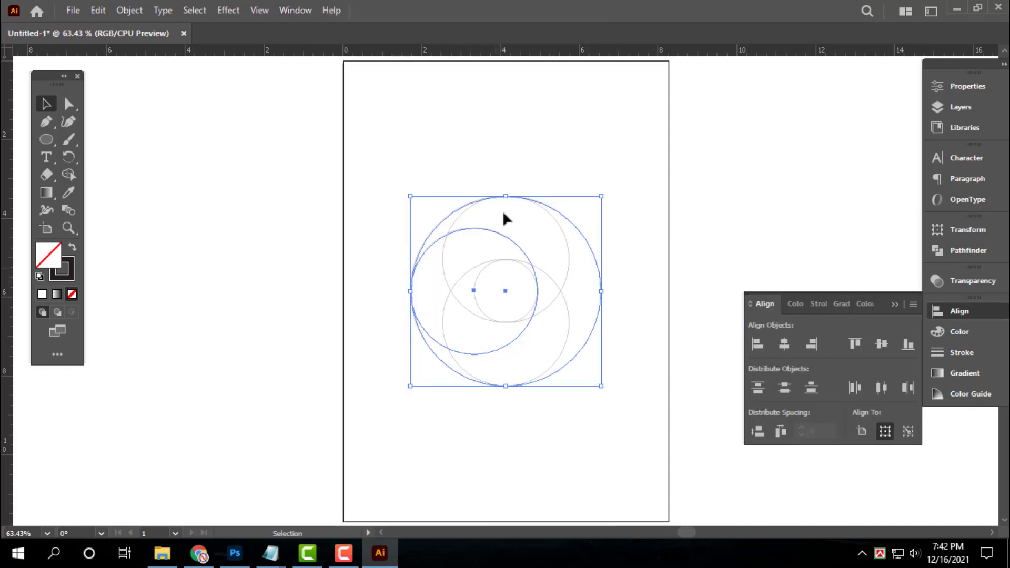
Switch to Outline view and examine closely where the small circle's edge meets the medium circles.
left_click_drag(356, 166, 591, 457)
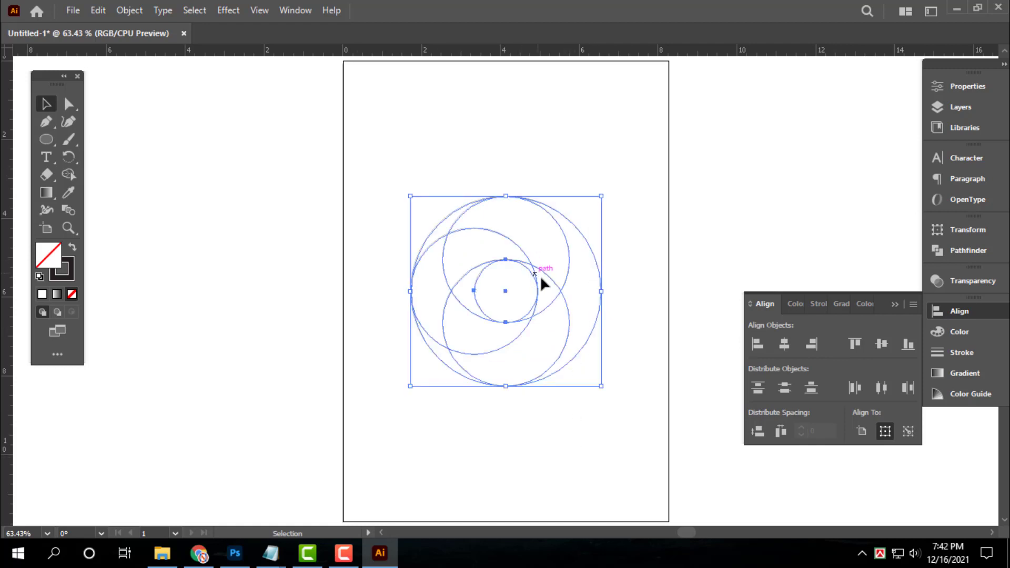
key("ctrl+1")
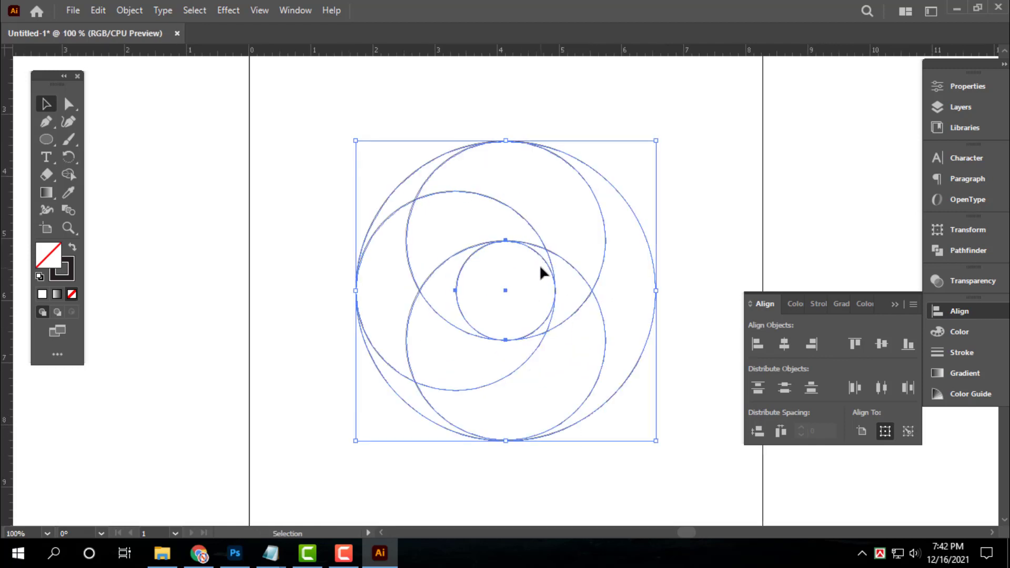
key("z")
left_click_drag(525, 264, 670, 425)
key("space")
left_click_drag(347, 144, 559, 258)
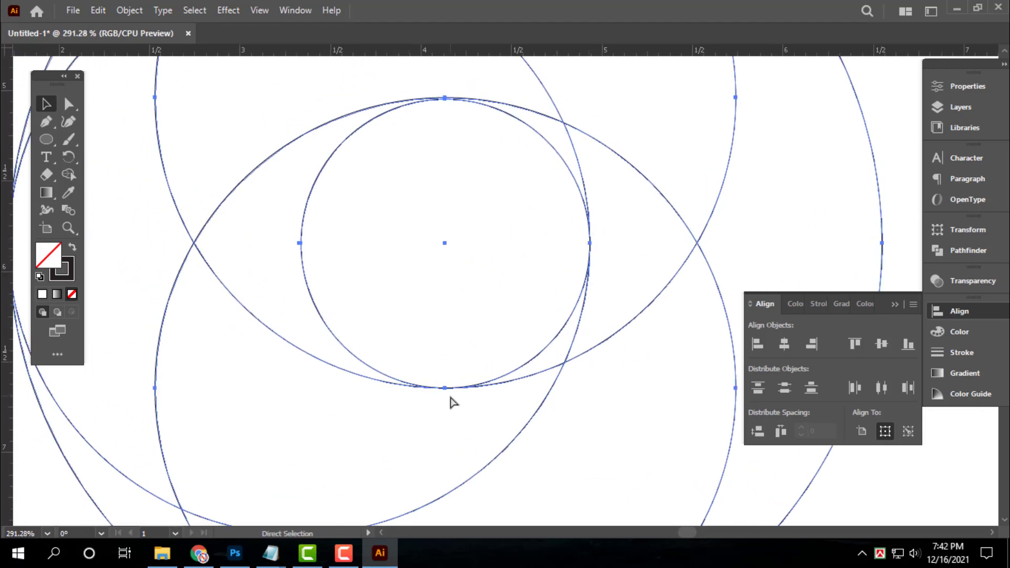
key("ctrl+y")
left_click(470, 326)
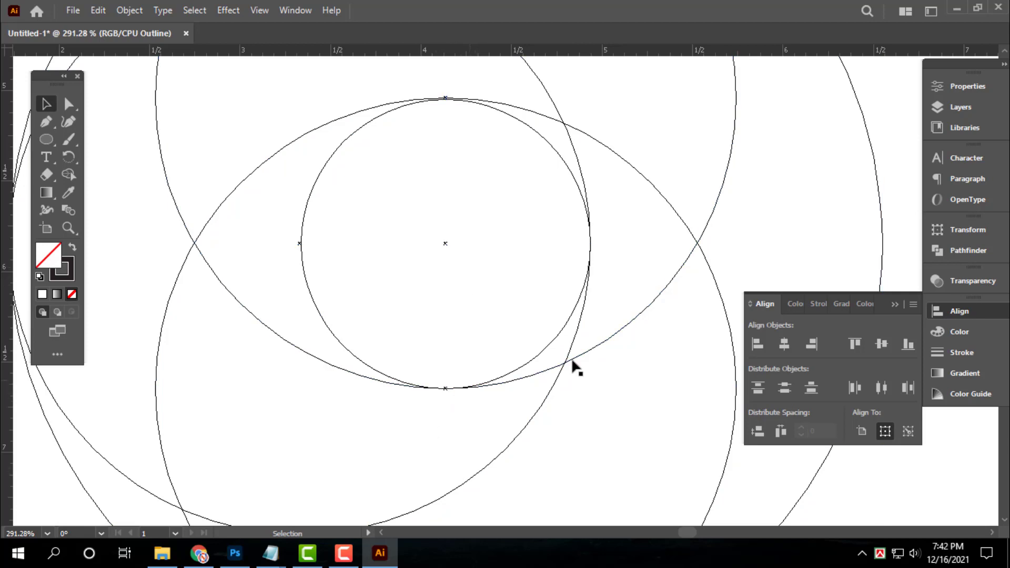
scroll(487, 207, "up", 4)
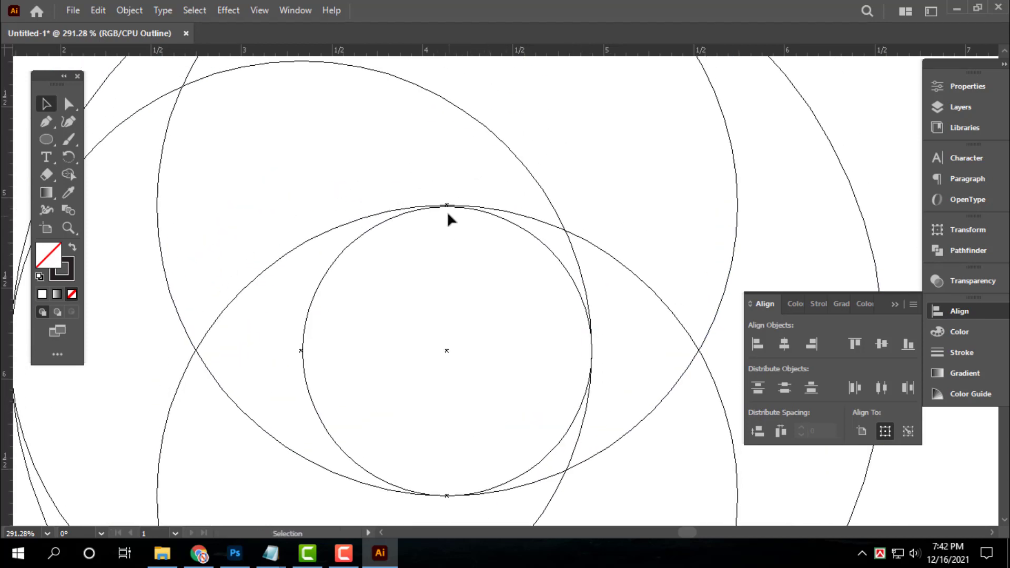
left_click_drag(418, 170, 473, 247)
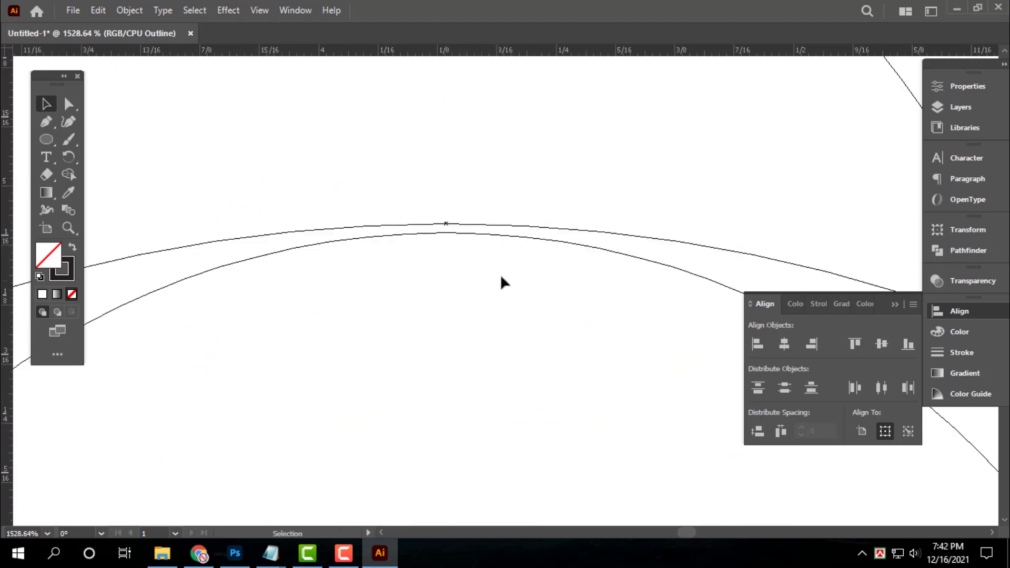
Move the lower medium circle down in Outline view so its bottom edge touches the large circle's bottom edge.
left_click(470, 224)
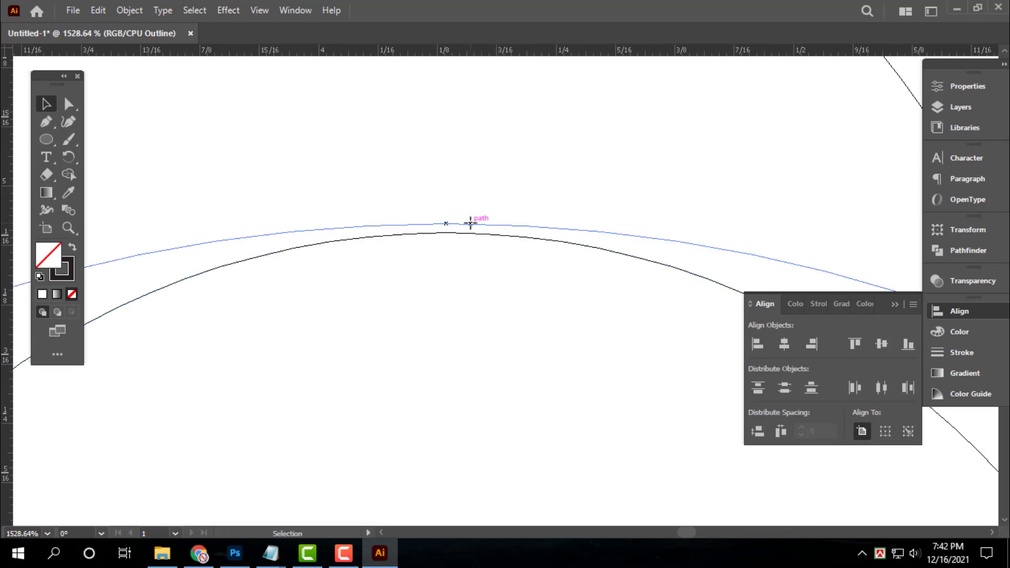
key("ctrl+0")
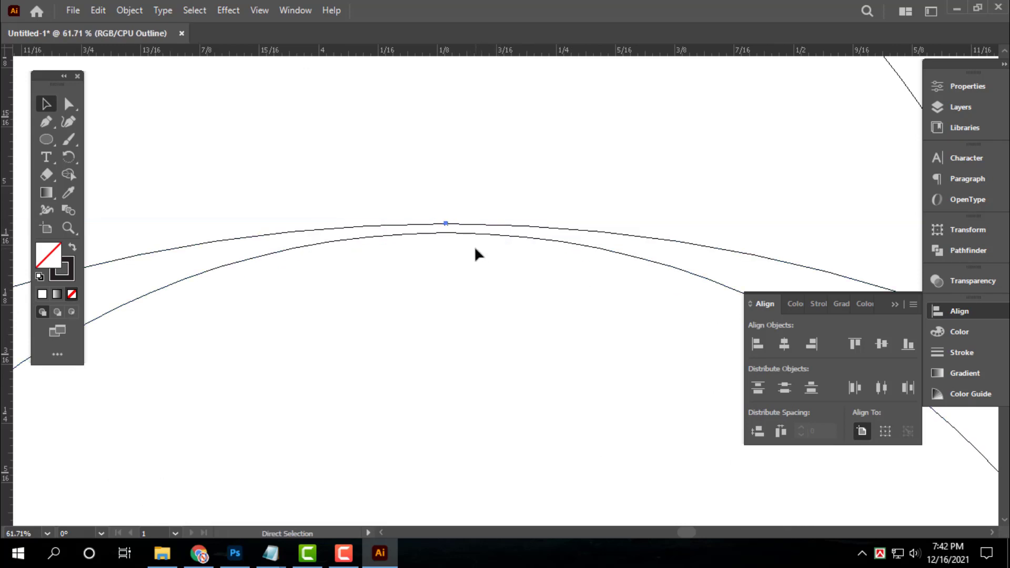
left_click_drag(440, 223, 608, 435)
left_click_drag(405, 119, 599, 437)
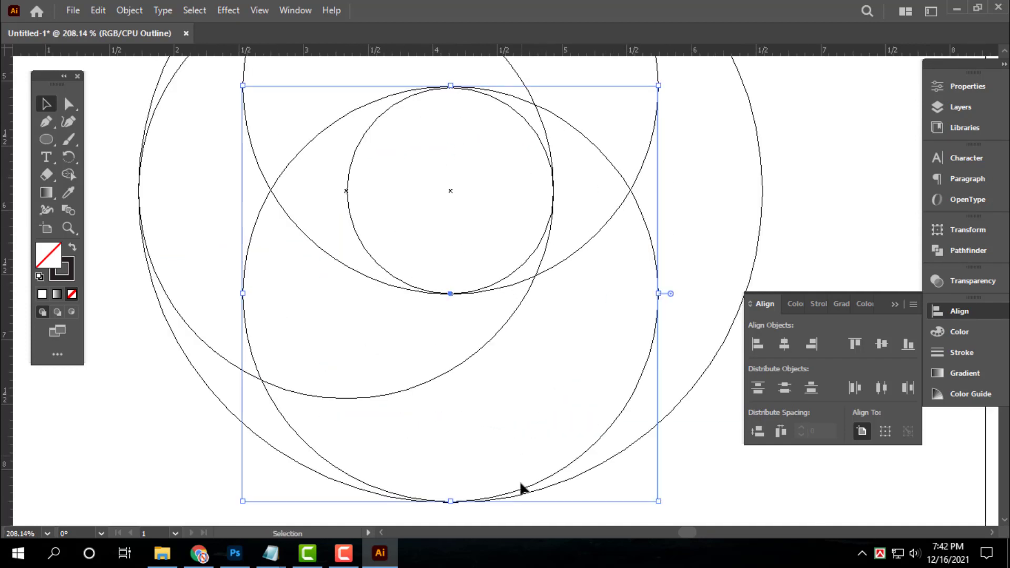
left_click_drag(419, 489, 479, 528)
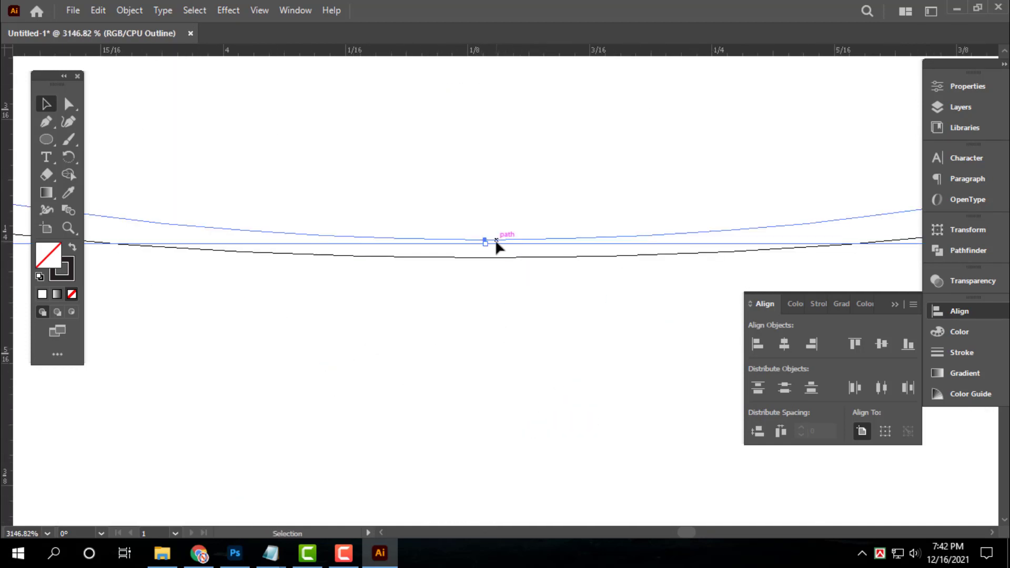
left_click_drag(496, 244, 500, 261)
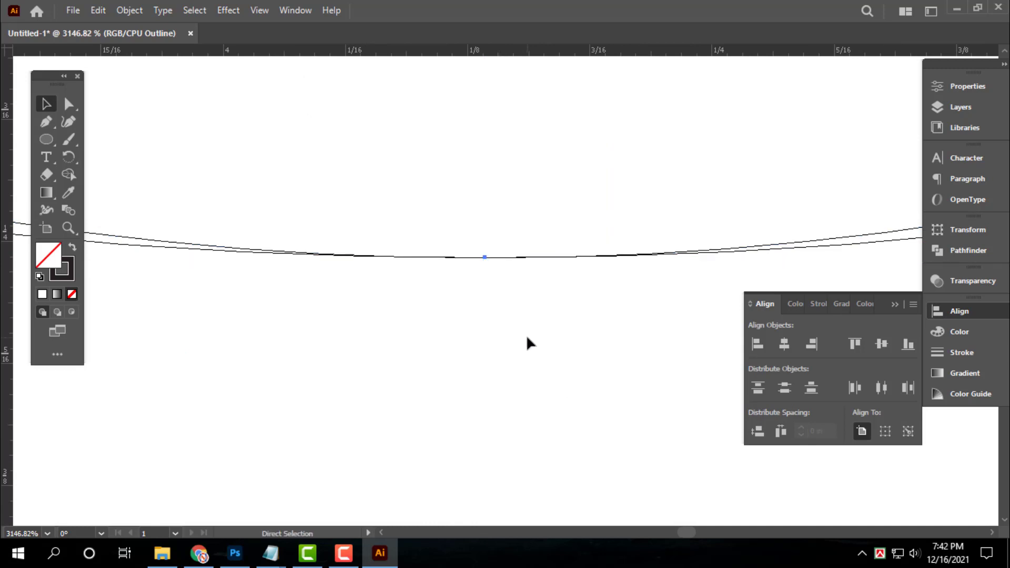
key("ctrl+minus")
key("ctrl+minus")
key("ctrl+minus")
key("ctrl+minus")
key("ctrl+minus")
key("ctrl+minus")
key("ctrl+minus")
key("ctrl+minus")
key("ctrl+minus")
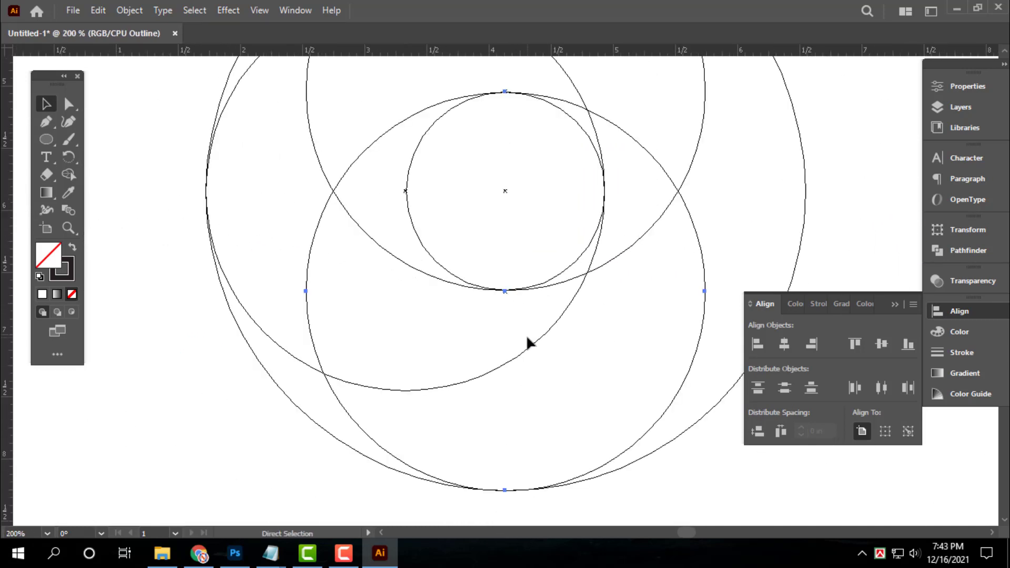
Examine closely where the circles touch at the small circle's edges and at the large circle's top.
scroll(506, 341, "up", 4)
scroll(506, 340, "down", 1)
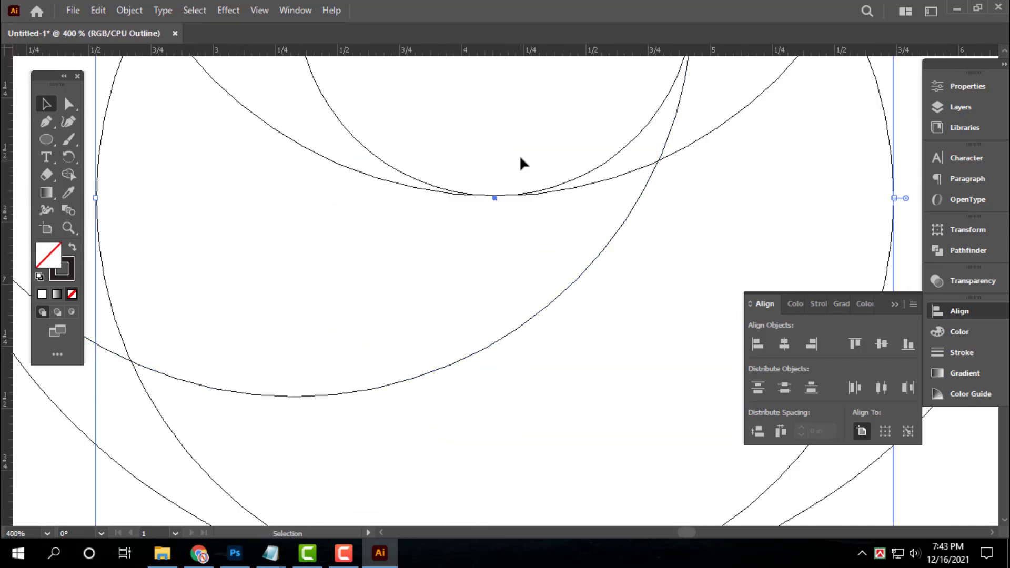
left_click_drag(519, 194, 509, 479)
mouse_move(519, 179)
left_mouse_down()
mouse_move(496, 489)
mouse_move(516, 474)
left_mouse_up()
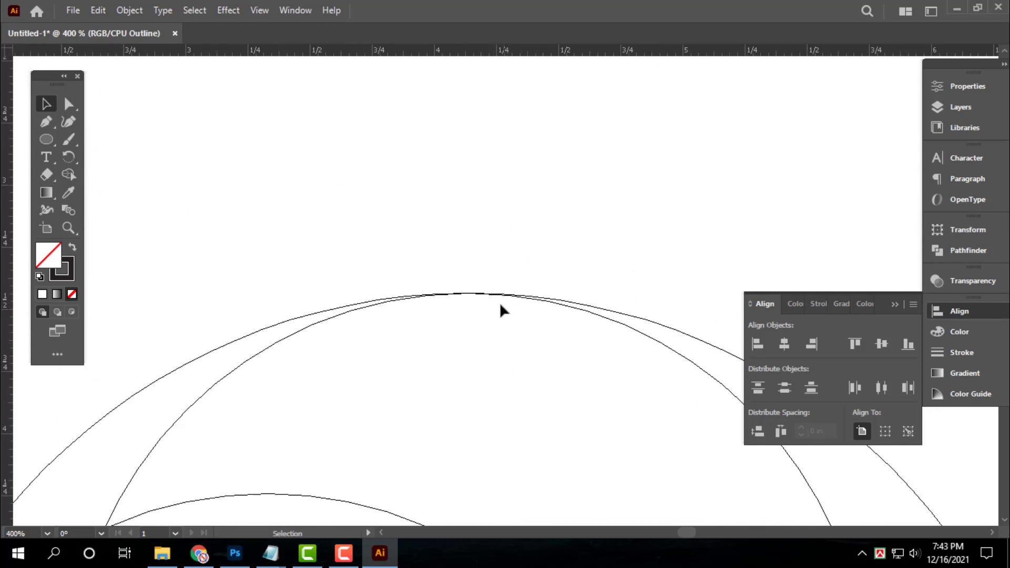
scroll(472, 303, "up", 4)
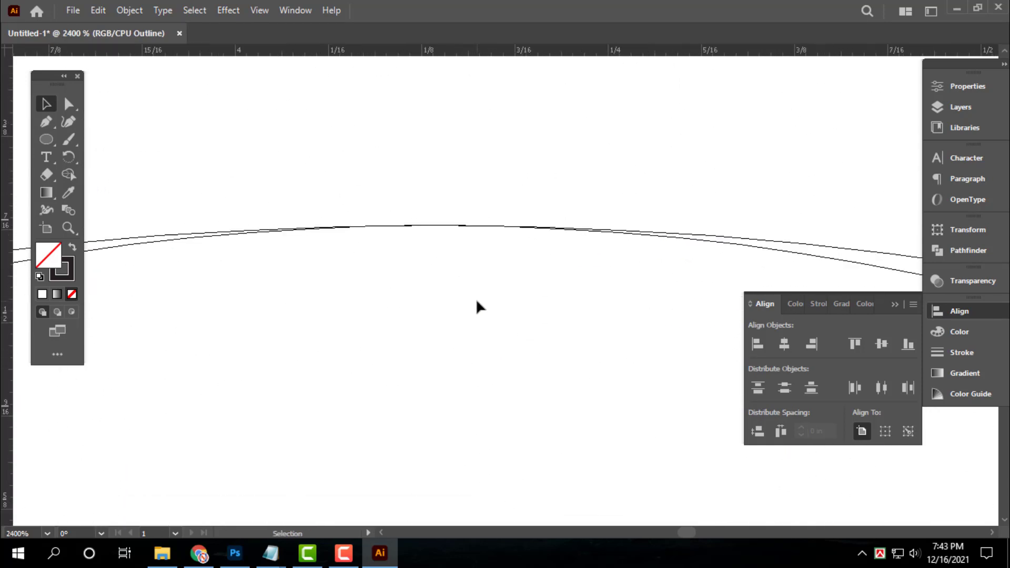
scroll(477, 301, "down", 9)
left_click_drag(420, 303, 451, 111)
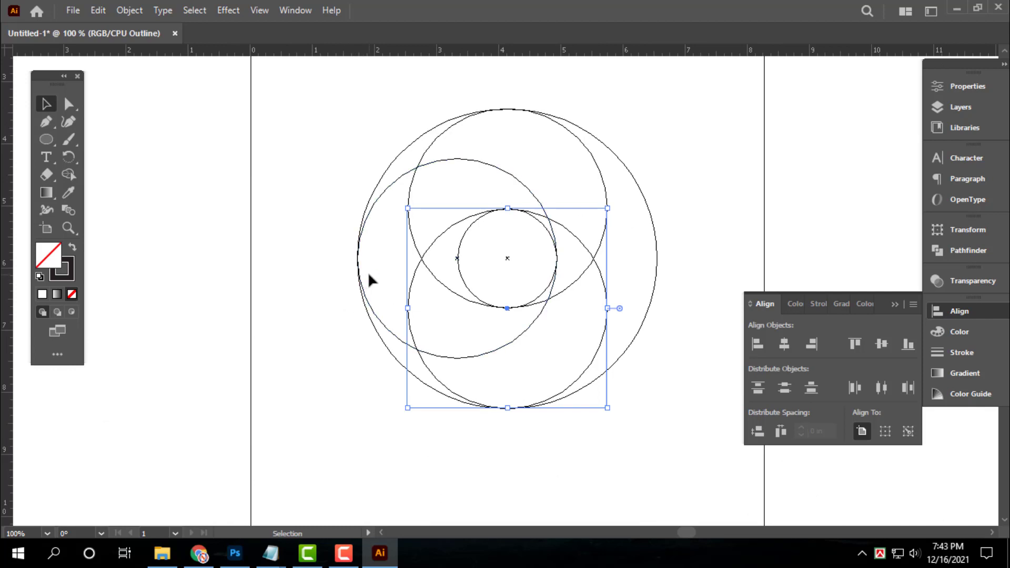
scroll(368, 273, "up", 2)
left_click_drag(614, 269, 190, 269)
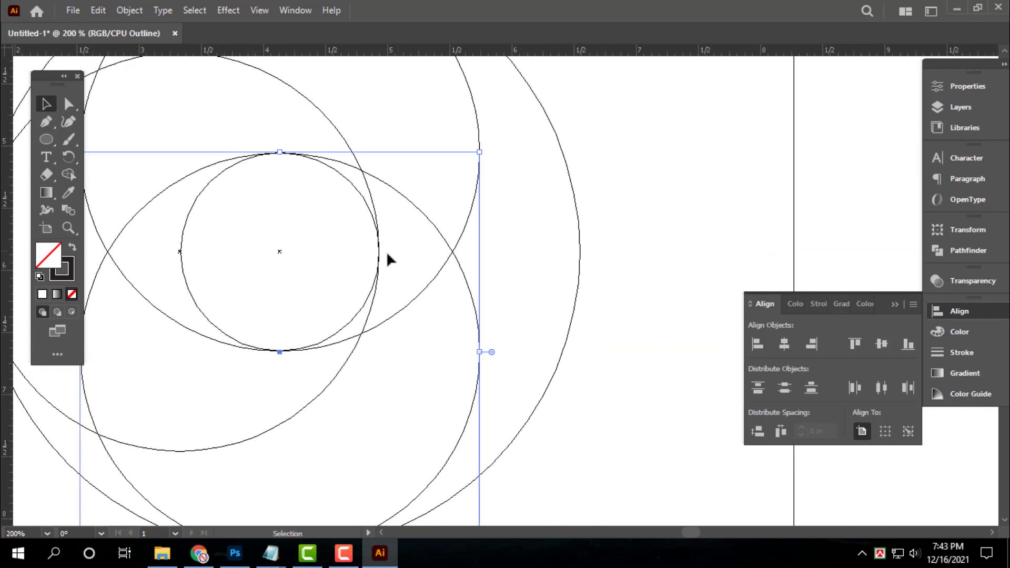
scroll(378, 247, "up", 4)
scroll(415, 285, "down", 5)
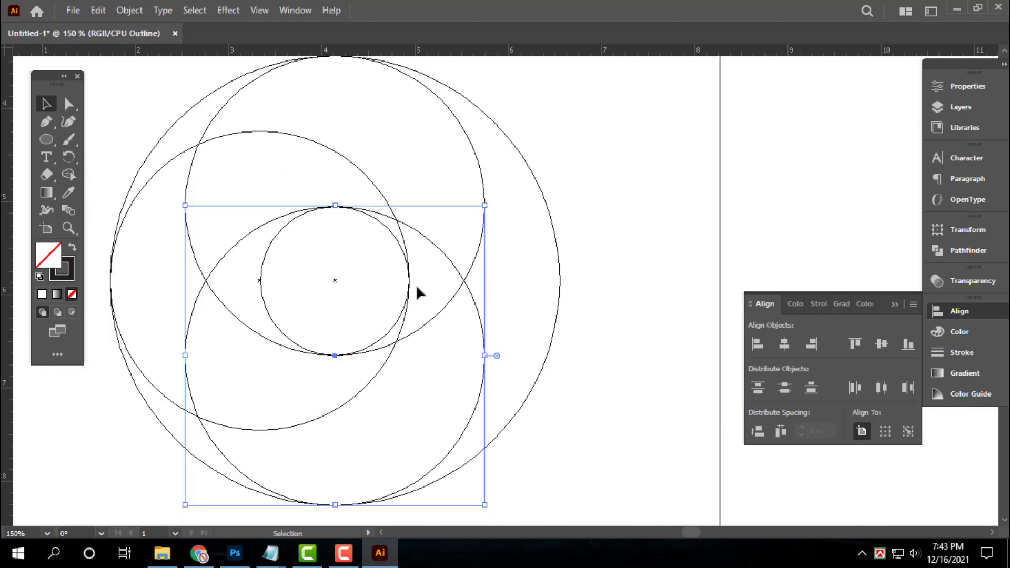
Return to Preview mode and move all the circles together straight up into the upper part of the artboard.
left_click(621, 193)
key("ctrl+y")
key("ctrl+0")
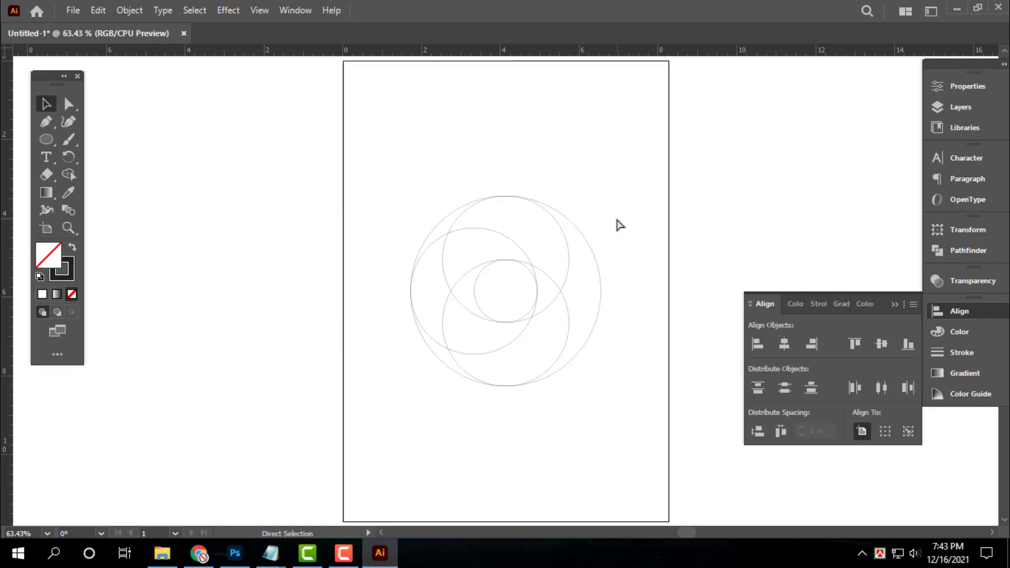
left_click_drag(660, 144, 328, 435)
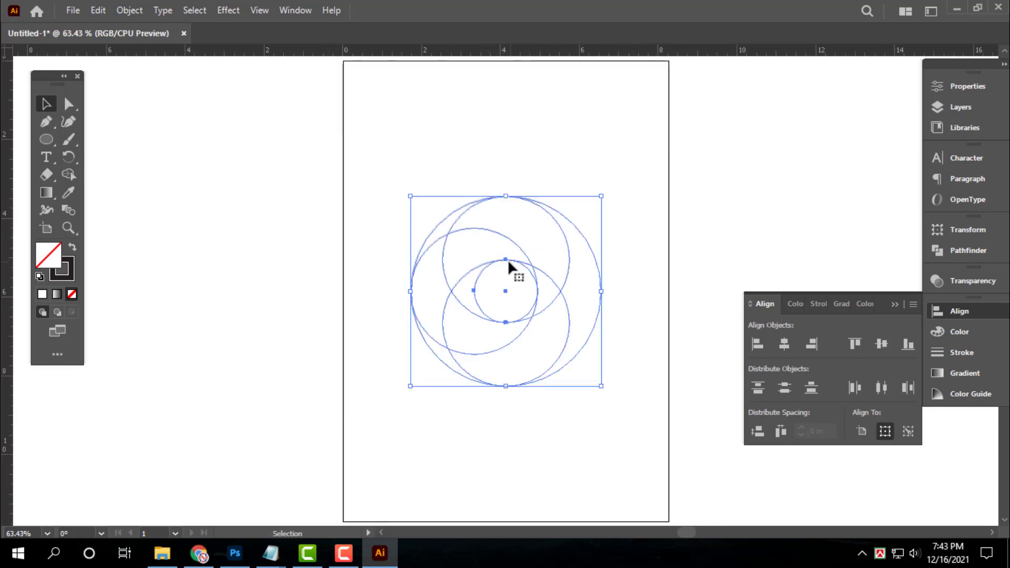
left_click_drag(507, 259, 506, 159)
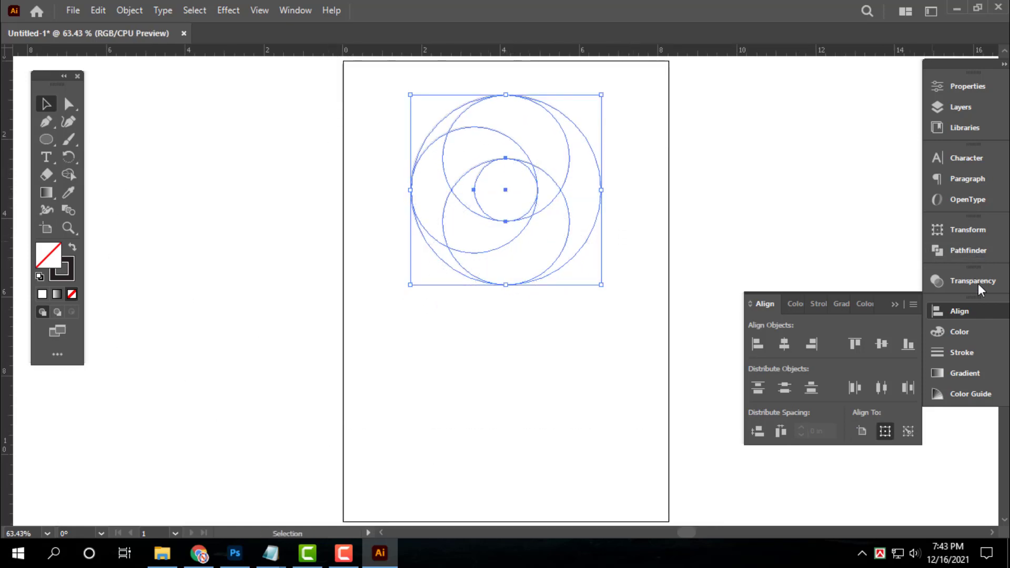
Set the stroke weight of all the selected circles to 1 pt.
left_click(967, 352)
type("1")
key("Return")
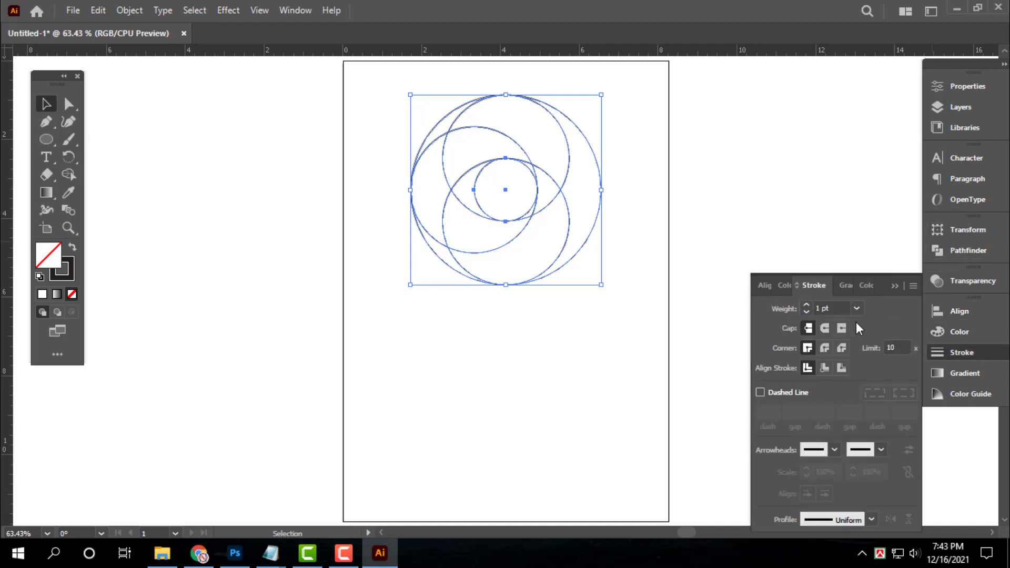
left_click(964, 354)
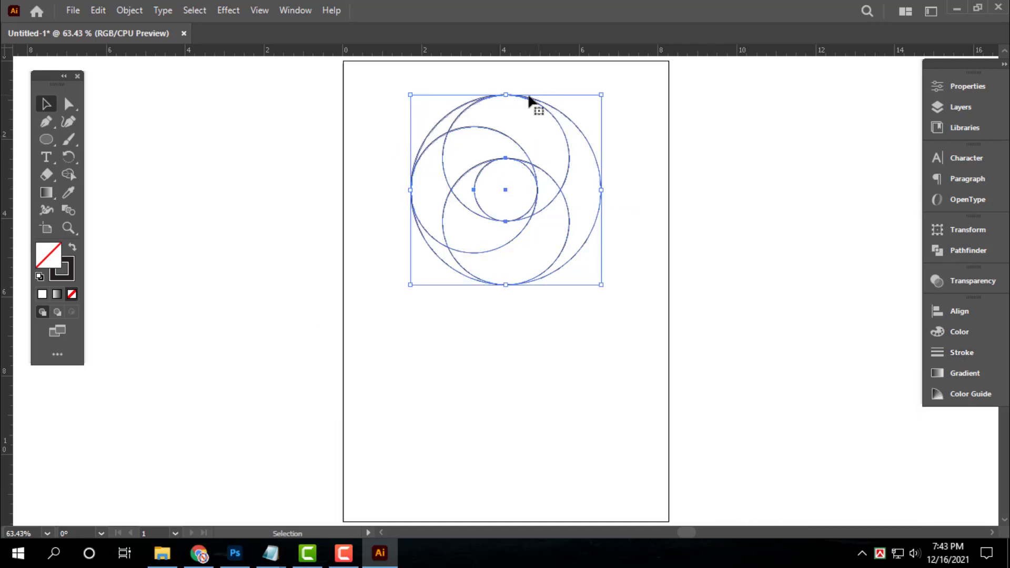
Scale the circle group down about its centre to about 4 in wide and duplicate it directly below.
left_click_drag(505, 96, 505, 109)
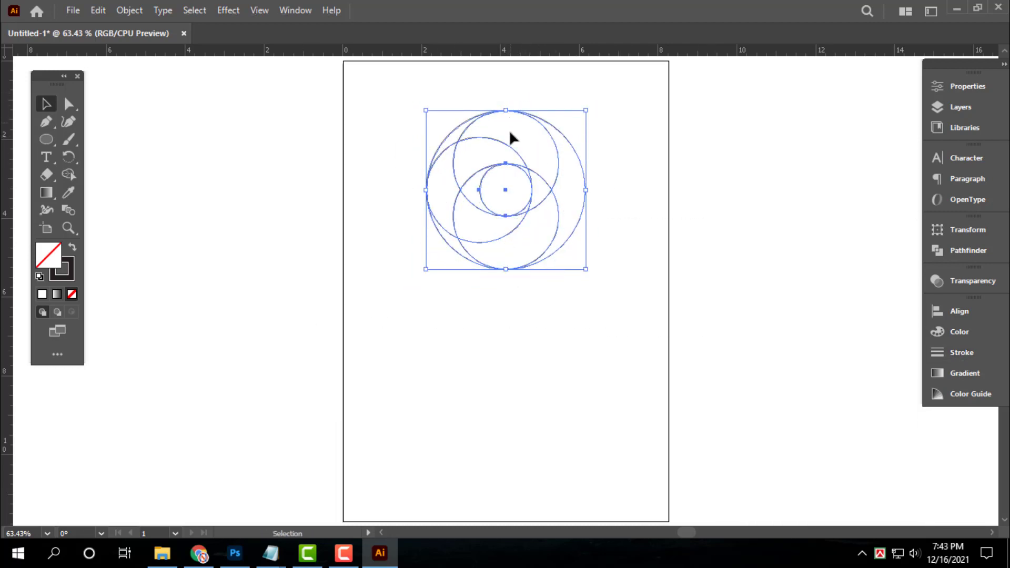
left_click_drag(506, 166, 497, 346)
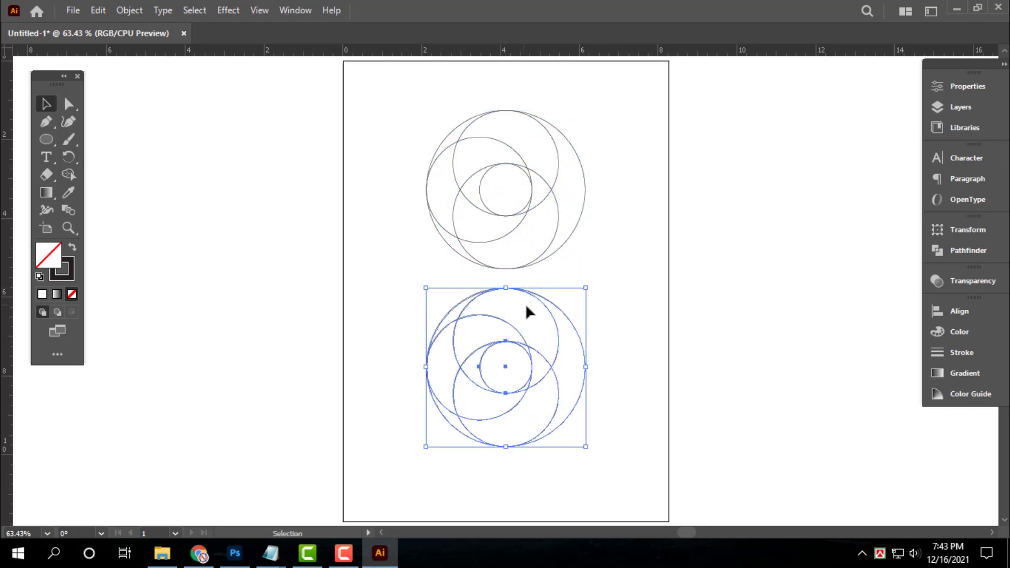
Rotate the lower copy of the circle group by 180°.
left_click(68, 157)
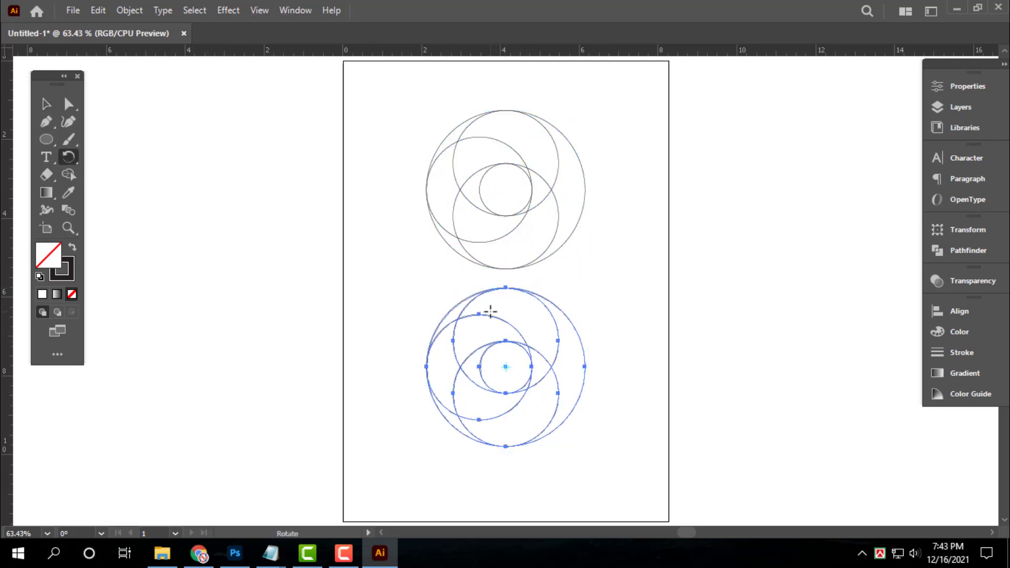
key("Return")
left_click_drag(658, 289, 495, 178)
type("180")
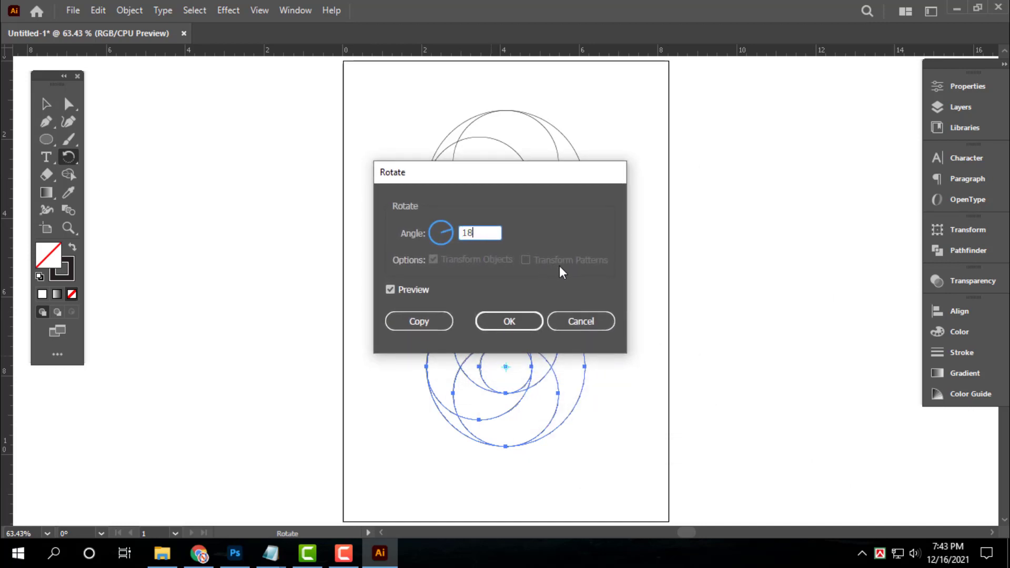
left_click(509, 322)
key("v")
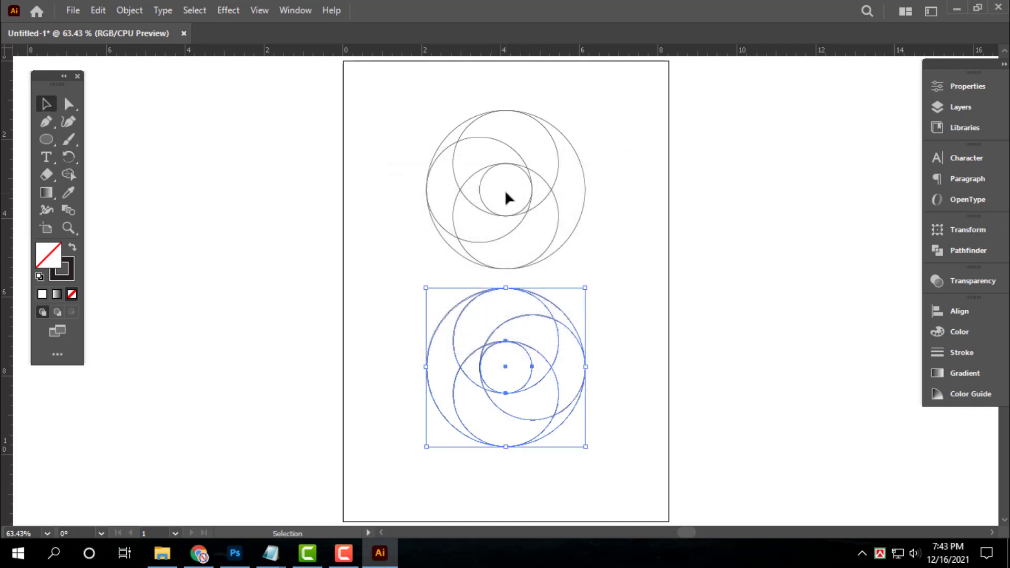
Move the rotated group up, refining in Outline view, so its top edge touches the bottom of the upper group's small circle, and return to Preview.
scroll(514, 228, "up", 3)
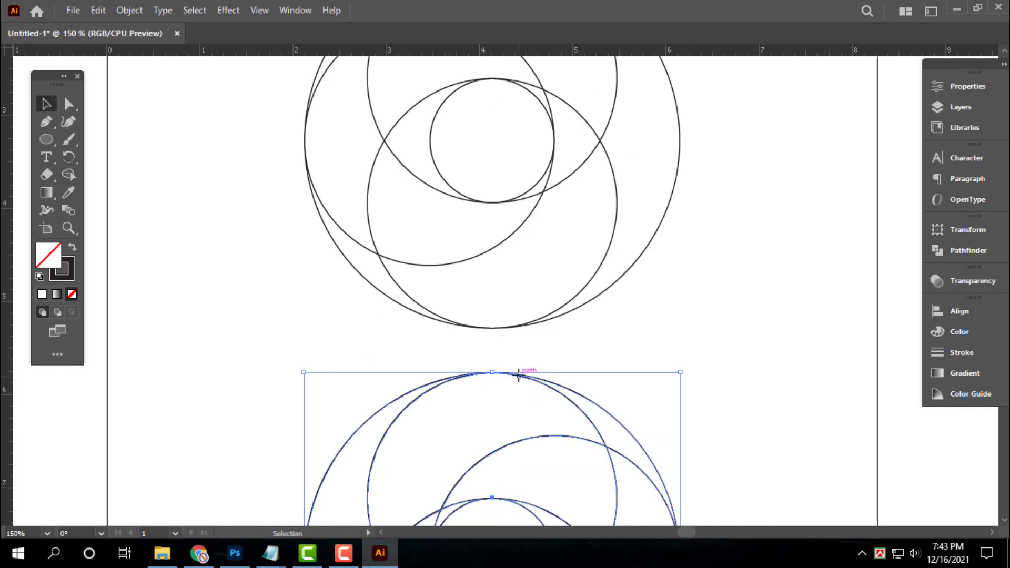
left_click_drag(518, 374, 525, 207)
scroll(505, 198, "up", 5)
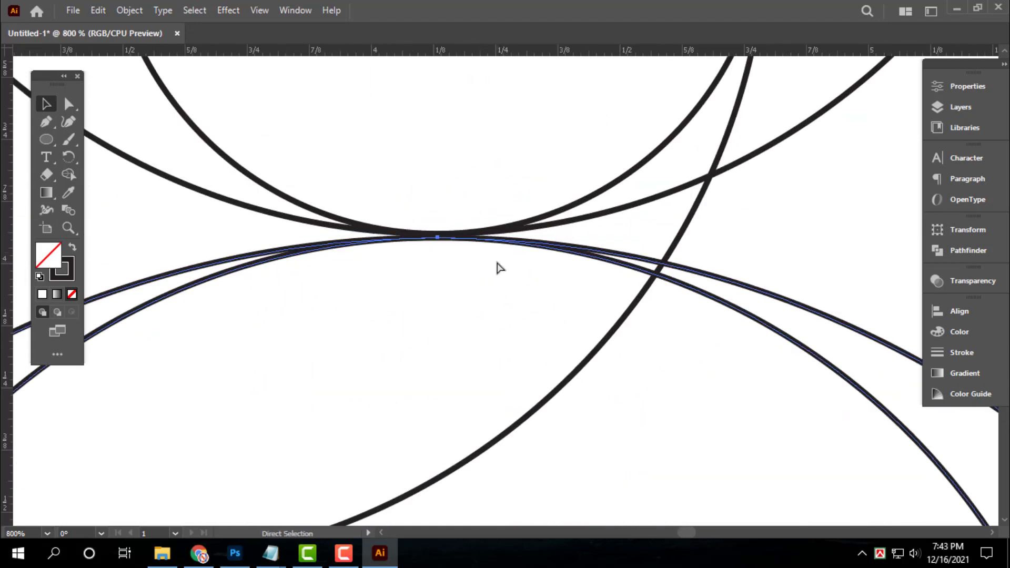
key("ctrl+y")
left_click(439, 239)
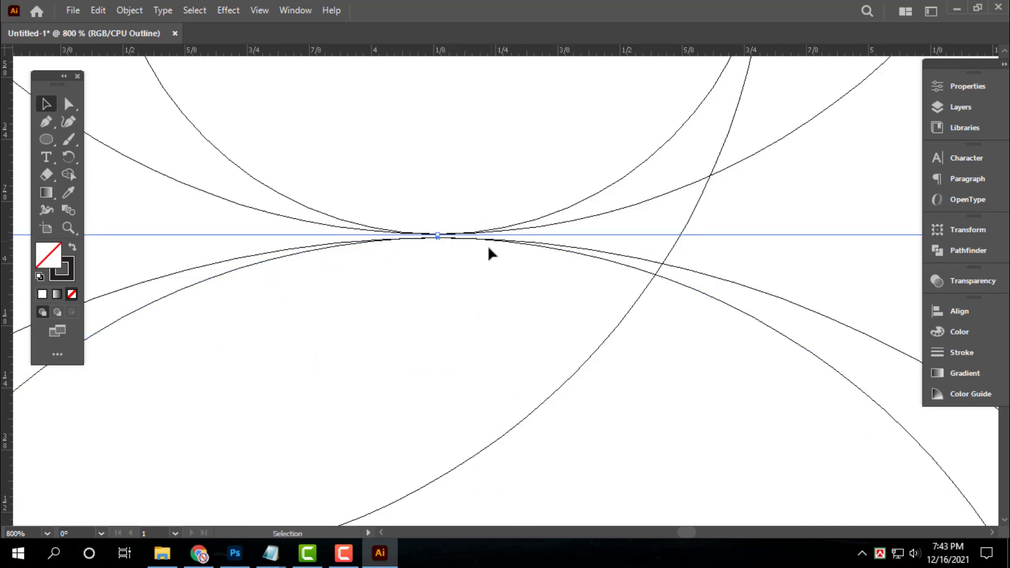
scroll(453, 232, "up", 3)
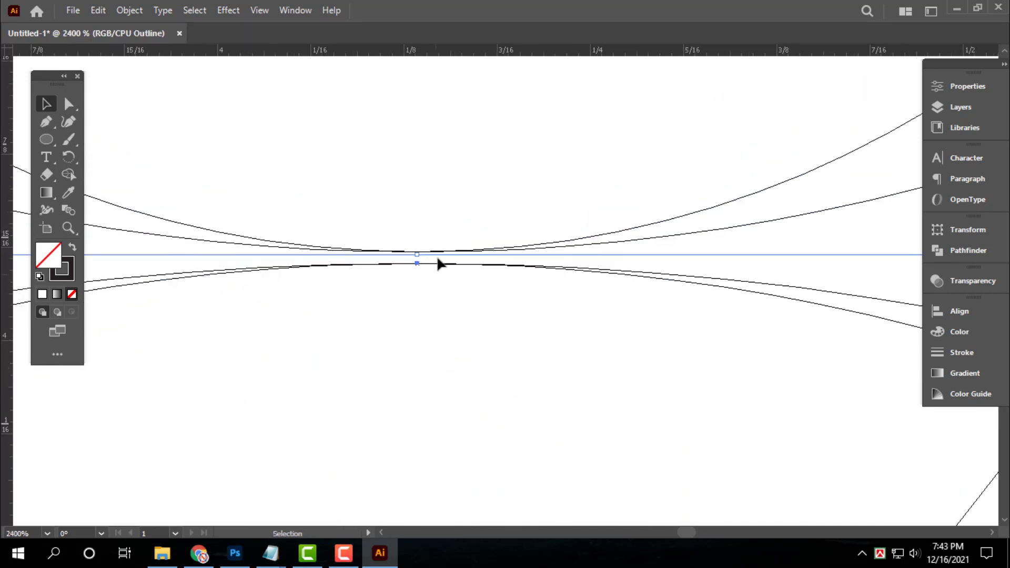
left_click_drag(439, 263, 440, 251)
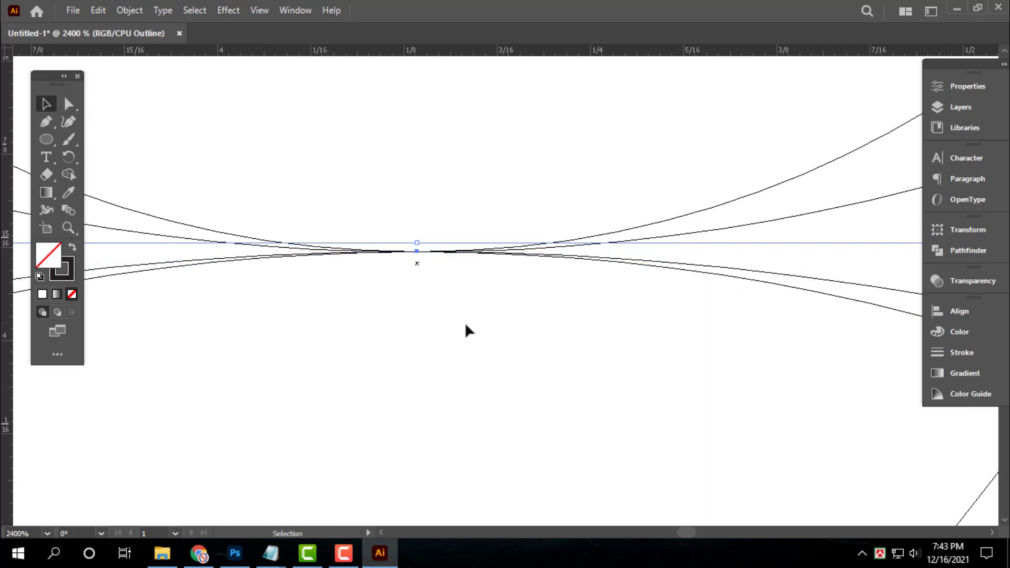
key("ctrl+y")
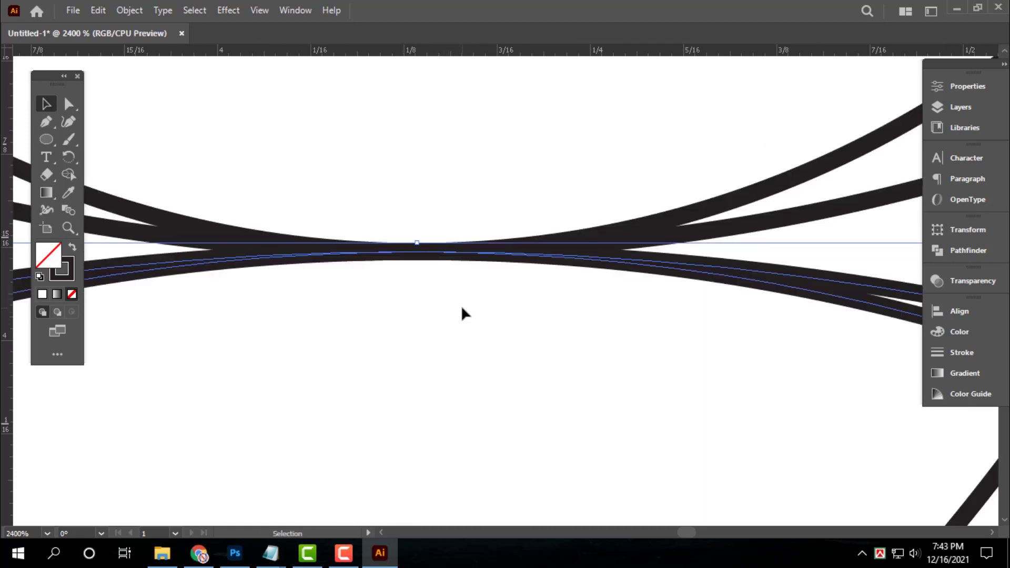
scroll(460, 305, "down", 10)
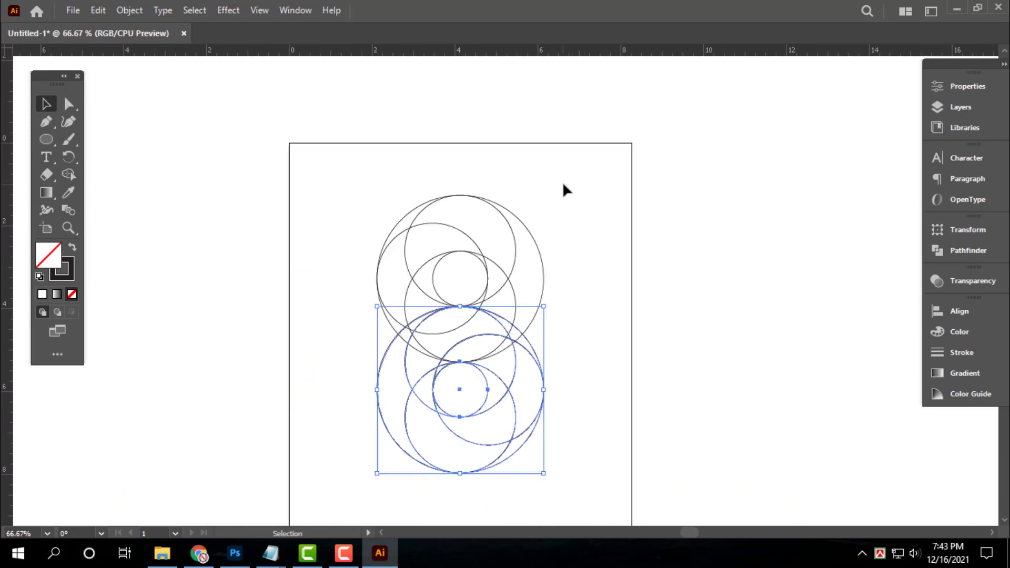
left_click(563, 184)
scroll(505, 351, "up", 2)
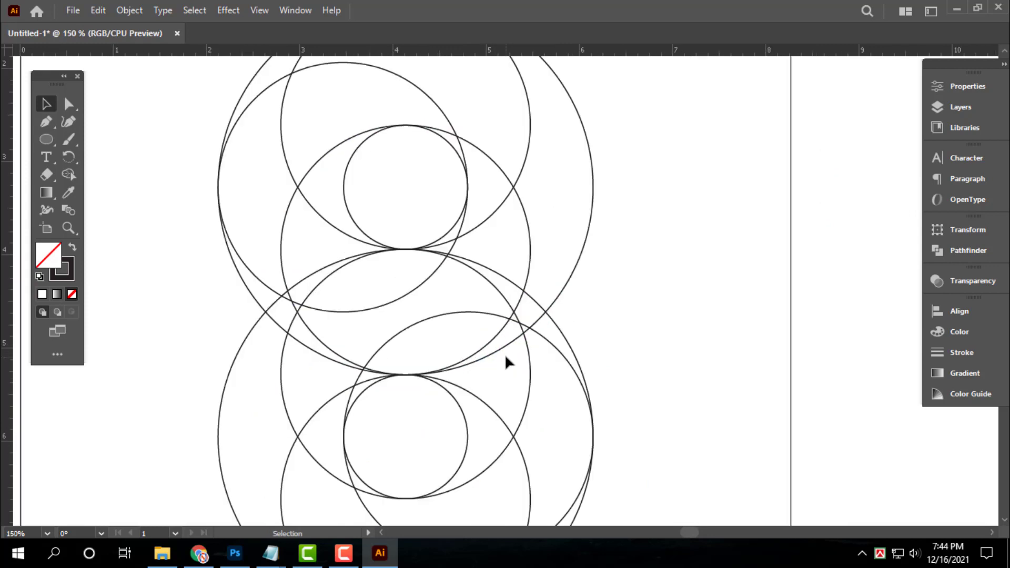
scroll(458, 260, "down", 1)
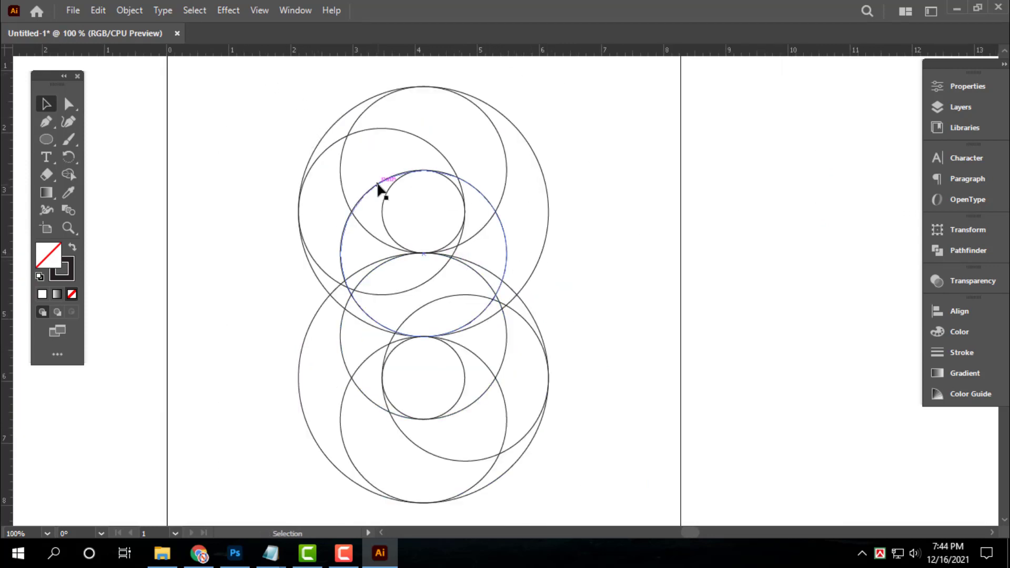
Select all the circles and merge the upper group's regions into curved swirl bands around its small circle with Shape Builder.
left_click_drag(276, 68, 574, 506)
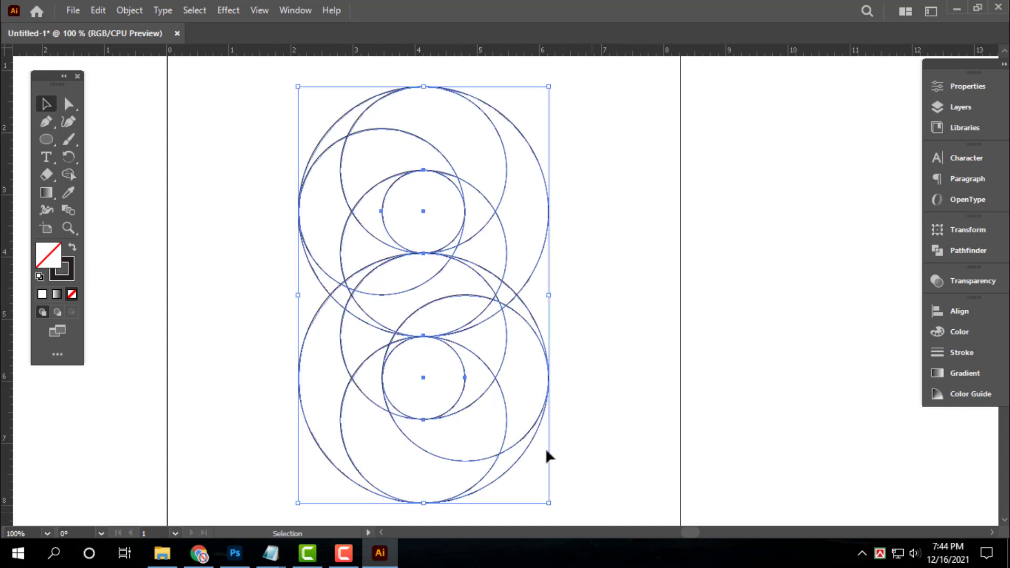
left_click(67, 175)
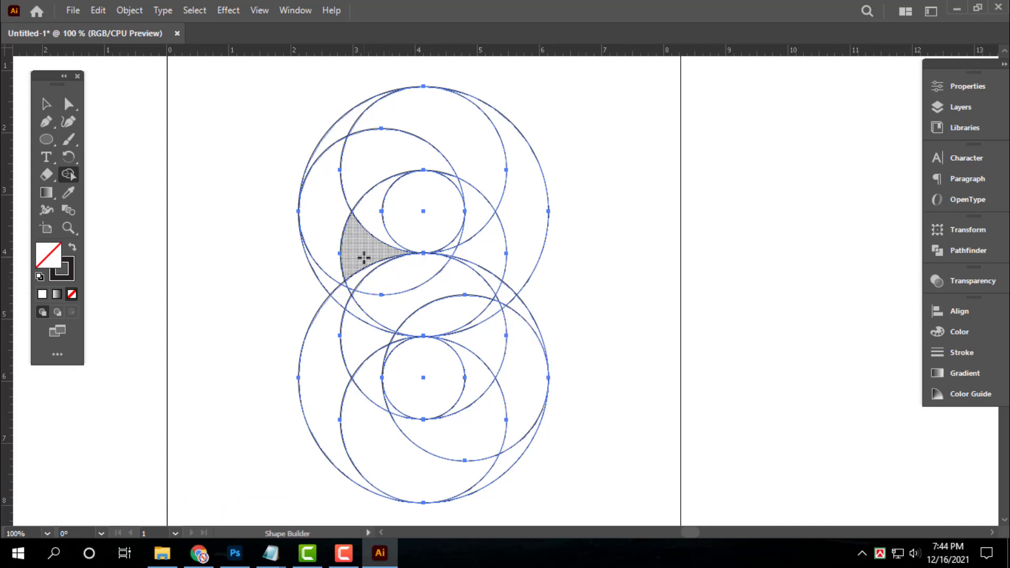
mouse_move(364, 257)
left_mouse_down()
mouse_move(371, 216)
mouse_move(369, 244)
left_mouse_up()
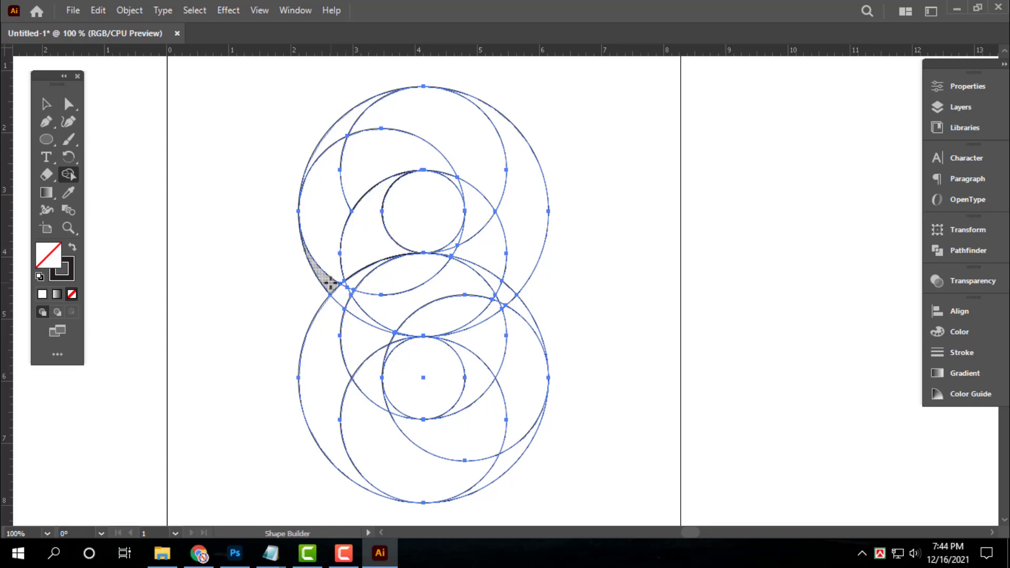
mouse_move(330, 284)
left_mouse_down()
mouse_move(330, 233)
mouse_move(349, 175)
mouse_move(368, 162)
mouse_move(422, 159)
left_mouse_up()
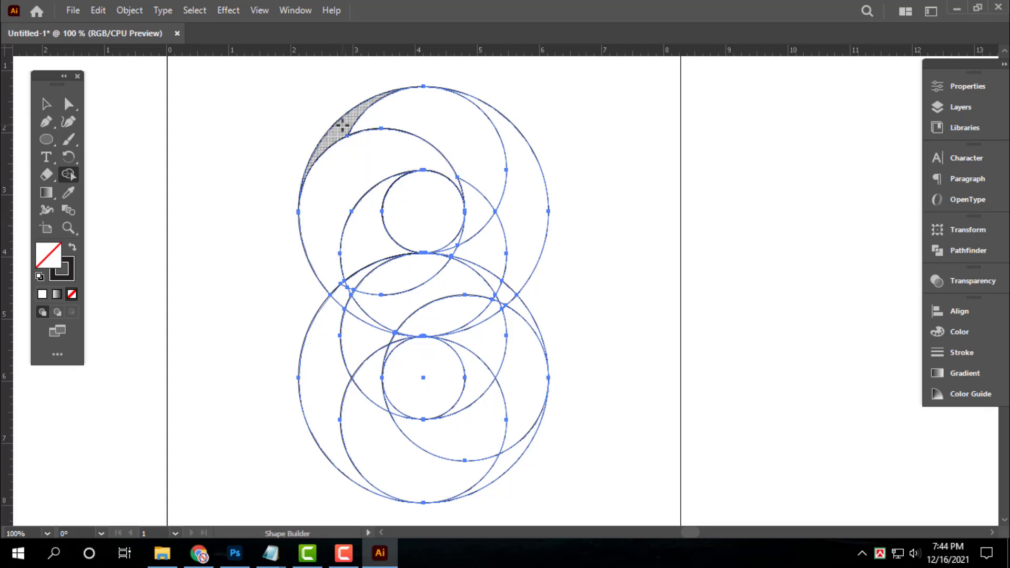
mouse_move(343, 125)
left_mouse_down()
mouse_move(407, 116)
mouse_move(456, 137)
mouse_move(487, 189)
mouse_move(463, 240)
left_mouse_up()
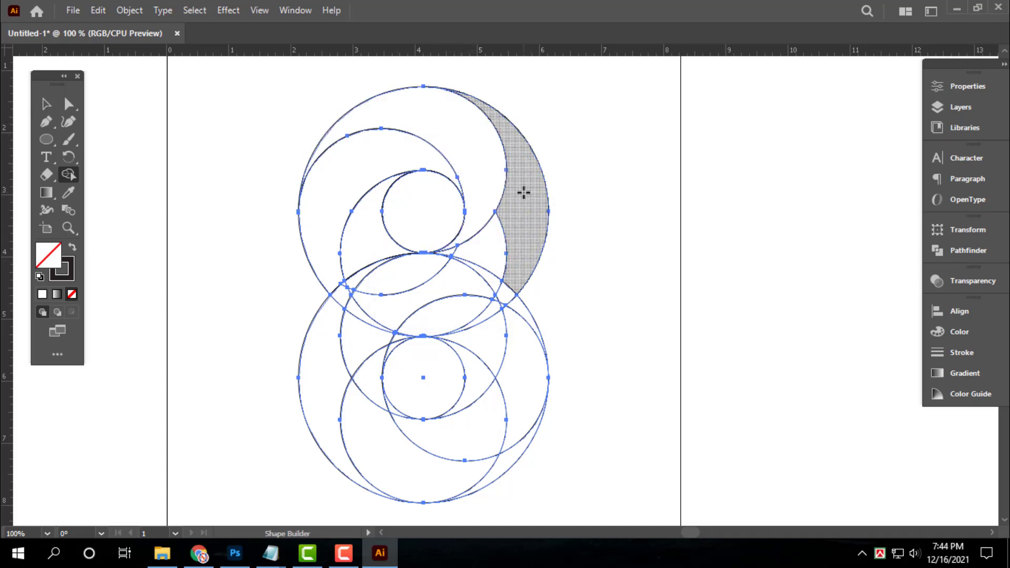
Merge the regions running from the upper group's outer crescent to the lower group's opposite crescent into one S-shaped band.
mouse_move(524, 193)
left_mouse_down()
mouse_move(518, 219)
mouse_move(466, 286)
mouse_move(357, 329)
mouse_move(322, 383)
left_mouse_up()
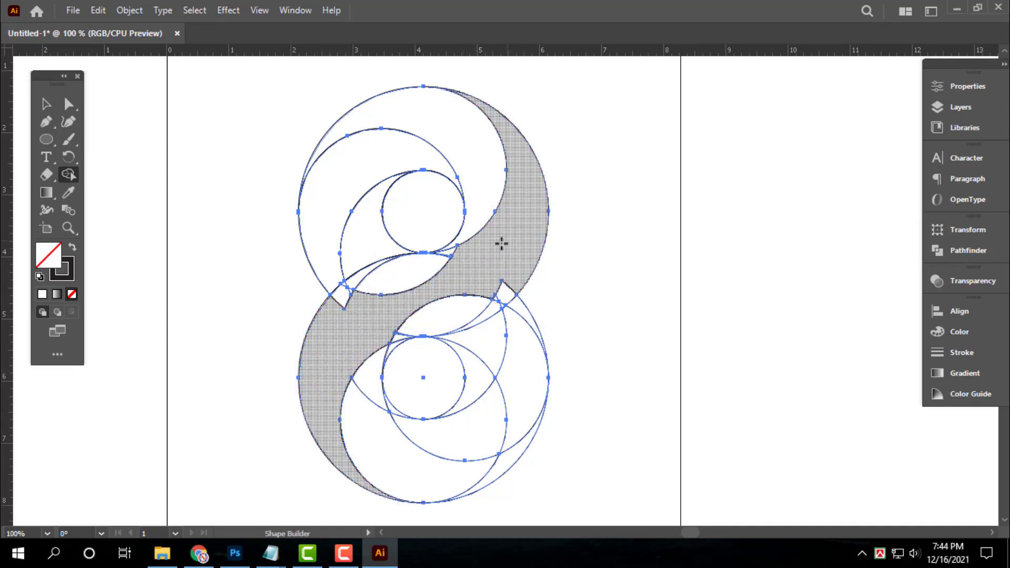
mouse_move(502, 243)
left_mouse_down()
mouse_move(338, 293)
mouse_move(337, 302)
left_mouse_up()
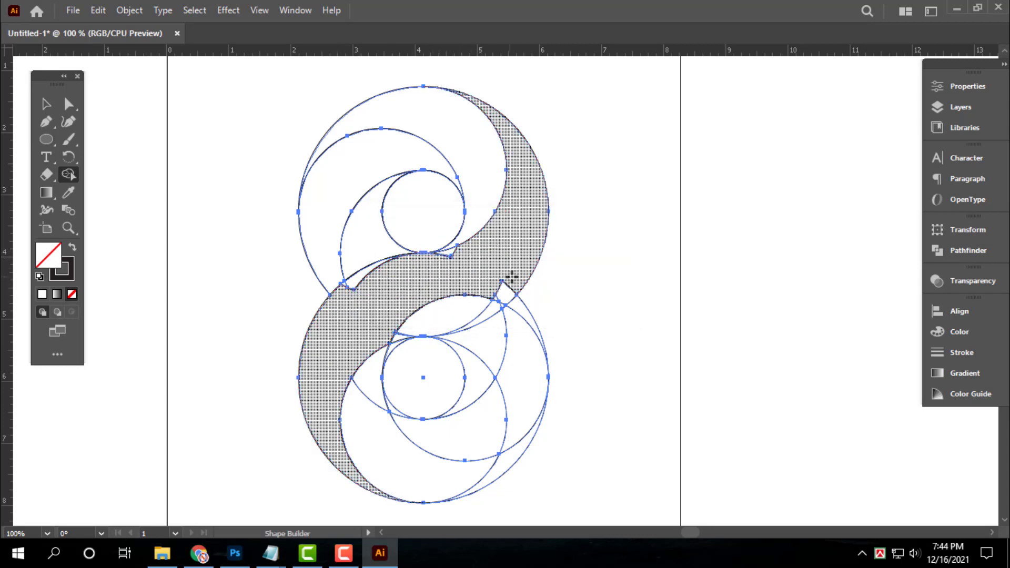
mouse_move(520, 277)
left_mouse_down()
mouse_move(389, 335)
mouse_move(467, 318)
mouse_move(516, 286)
mouse_move(476, 315)
left_mouse_up()
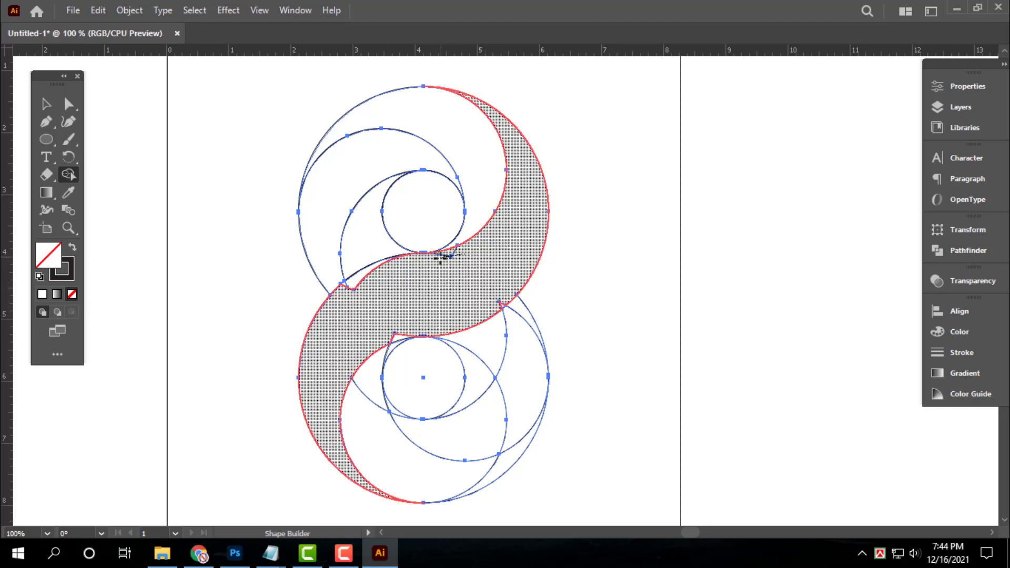
mouse_move(341, 309)
left_mouse_down()
mouse_move(349, 286)
mouse_move(381, 272)
mouse_move(435, 186)
left_mouse_up()
Merge the leftover slivers along the S-shaped band's edges into the band.
scroll(320, 309, "up", 4)
mouse_move(768, 175)
left_mouse_down()
mouse_move(552, 232)
mouse_move(354, 267)
left_mouse_up()
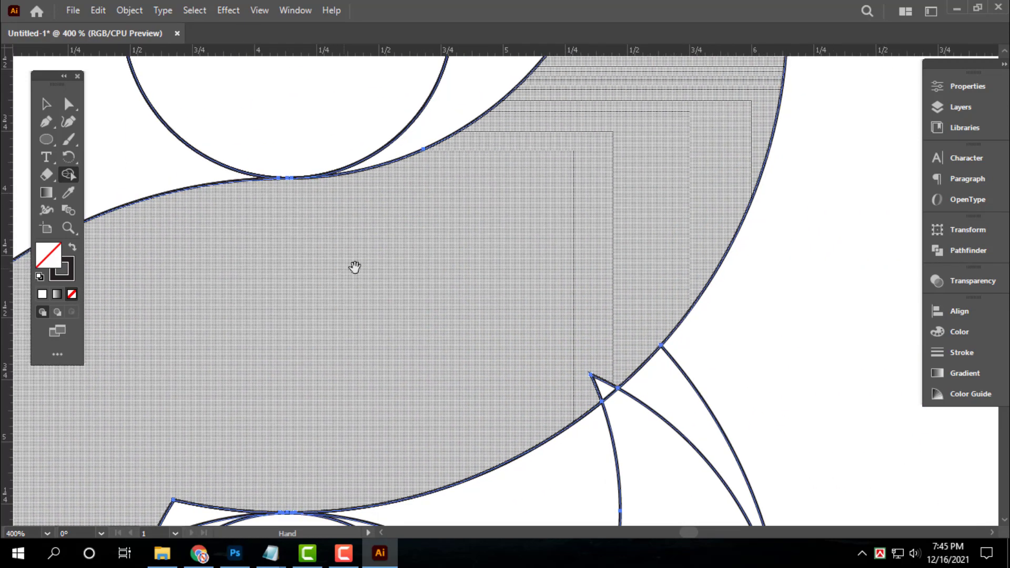
mouse_move(582, 358)
left_mouse_down()
mouse_move(581, 258)
mouse_move(605, 223)
mouse_move(596, 262)
left_mouse_up()
left_click_drag(283, 317, 618, 128)
mouse_move(593, 162)
left_mouse_down()
mouse_move(548, 179)
mouse_move(550, 193)
left_mouse_up()
scroll(594, 218, "down", 3)
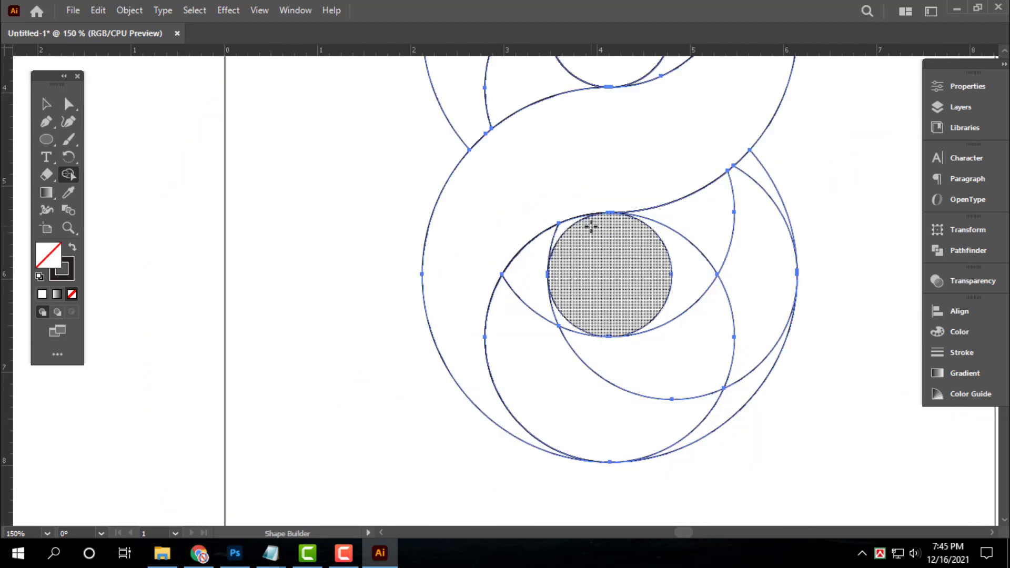
left_click_drag(654, 119, 544, 265)
scroll(543, 265, "down", 1)
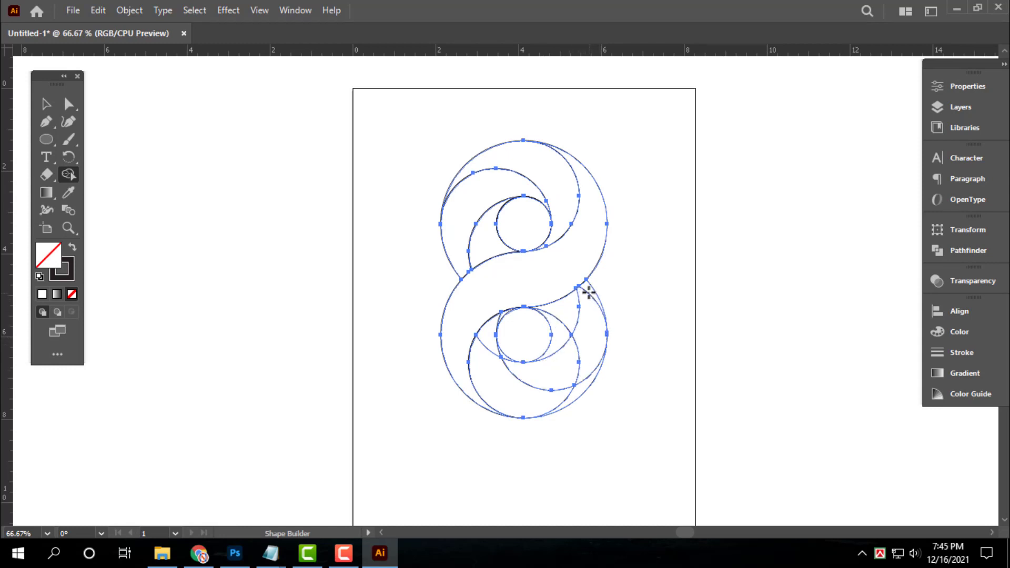
Merge the lower group's remaining regions into curved swirl bands around its small circle, mirroring the upper group's rotated layout.
mouse_move(588, 288)
left_mouse_down()
mouse_move(563, 368)
mouse_move(539, 375)
mouse_move(502, 359)
left_mouse_up()
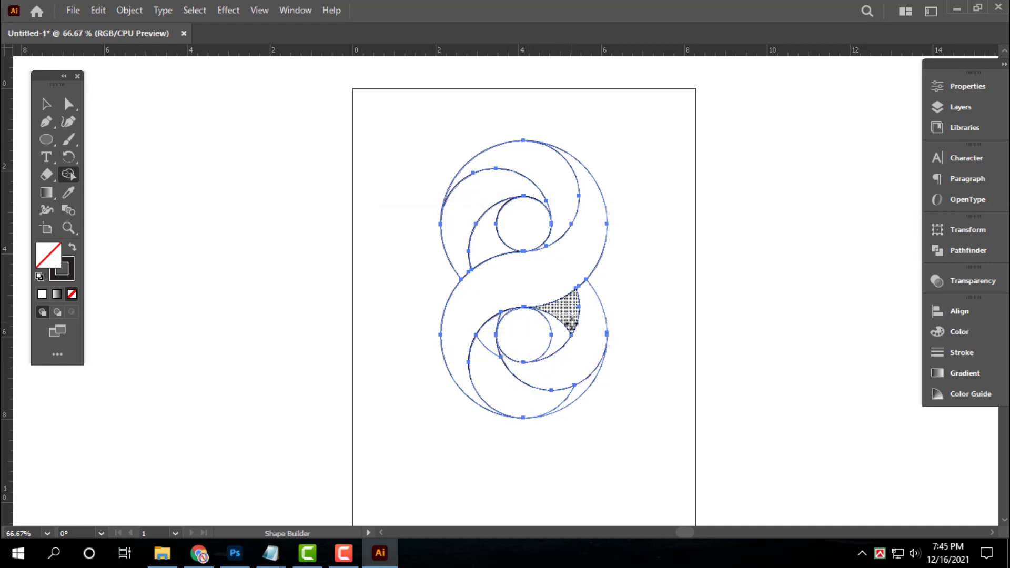
scroll(570, 338, "up", 1)
left_click_drag(567, 303, 557, 341)
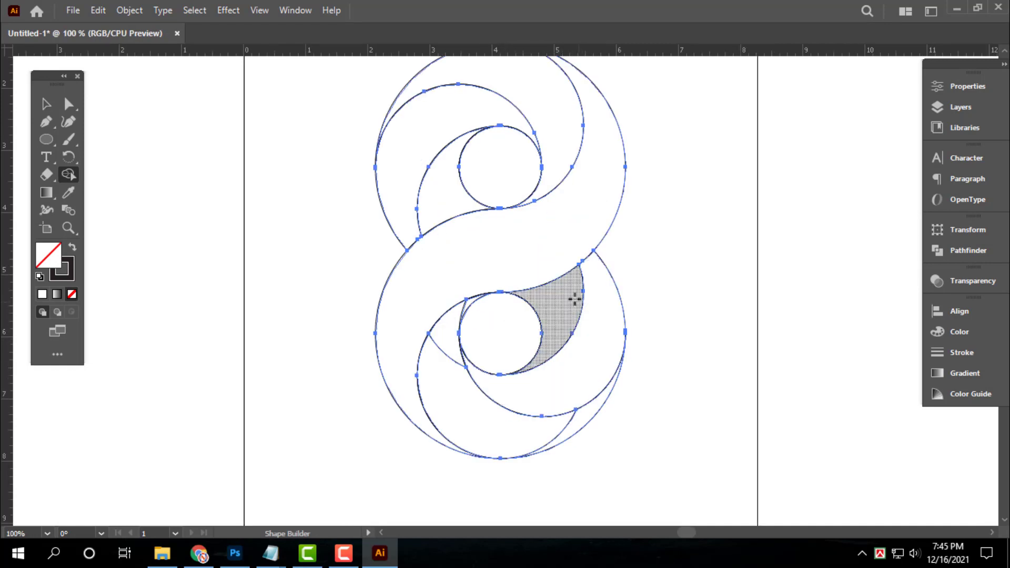
mouse_move(596, 408)
left_mouse_down()
mouse_move(514, 436)
mouse_move(474, 419)
mouse_move(446, 350)
mouse_move(445, 329)
mouse_move(469, 299)
mouse_move(467, 351)
left_mouse_up()
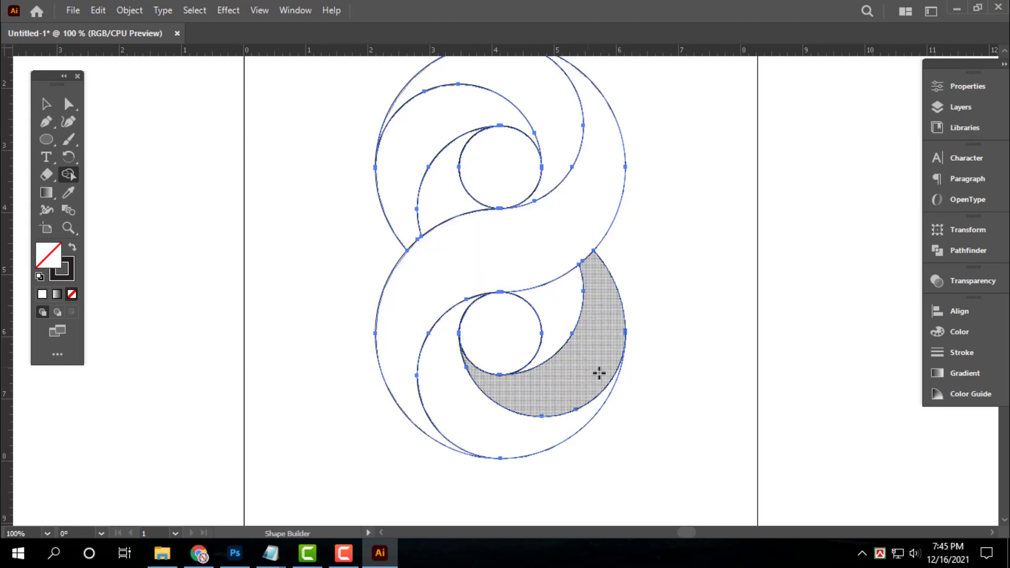
Swap fill and stroke on all the merged shapes so they have a black fill and no stroke.
key("ctrl+minus")
key("v")
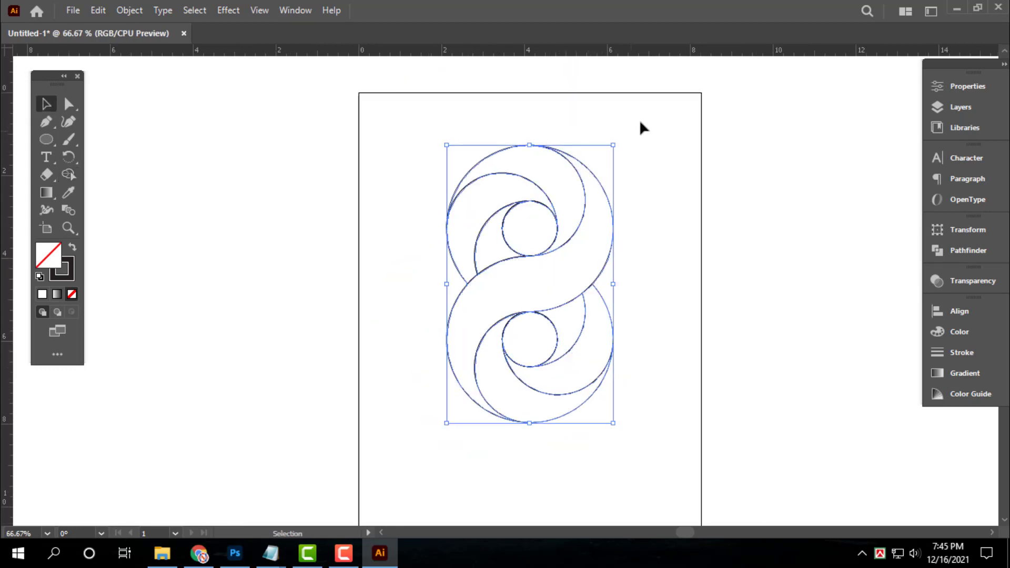
key("ctrl+plus")
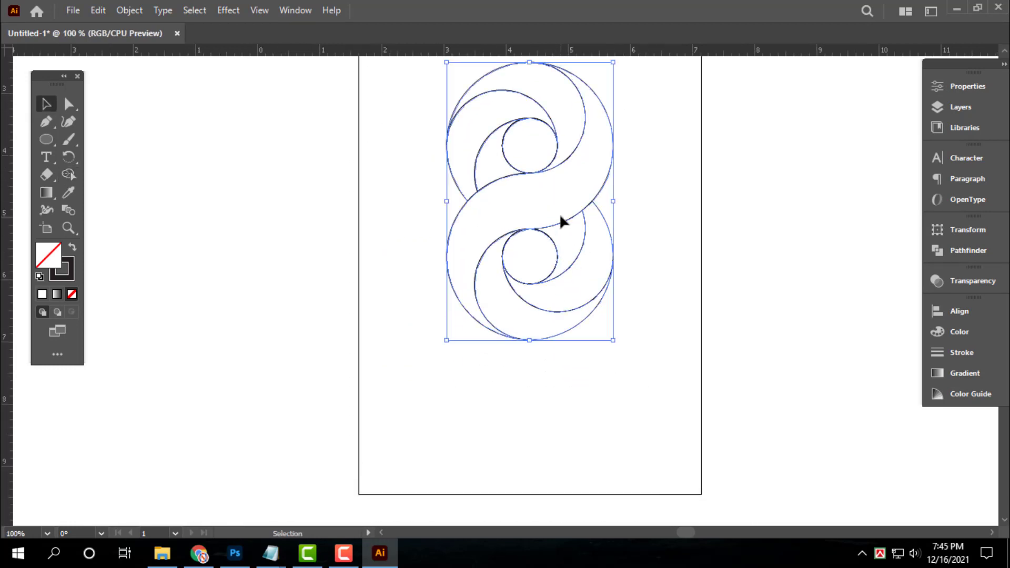
key("ctrl+minus")
left_click_drag(579, 153, 570, 225)
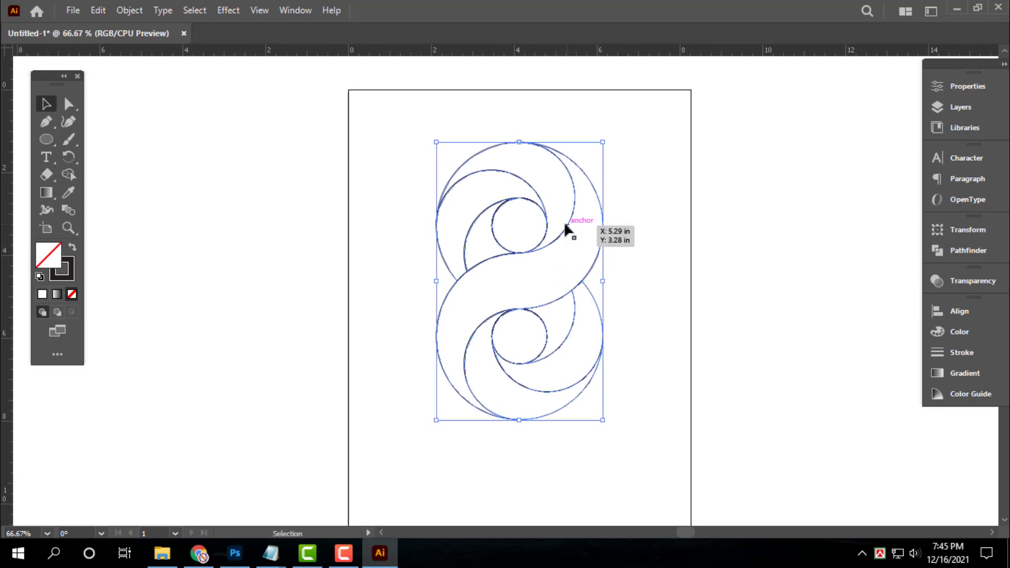
left_click(71, 249)
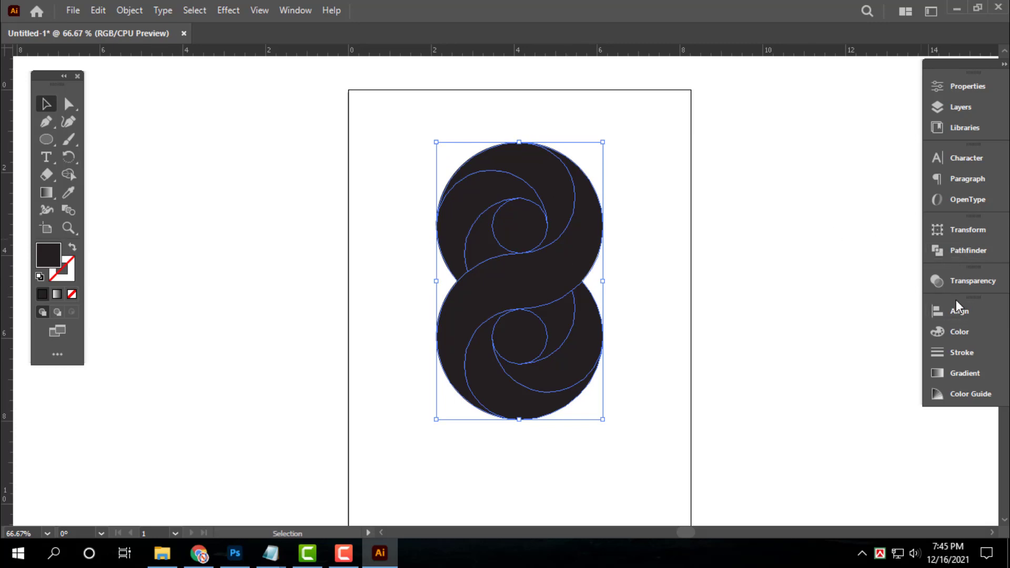
Fill the crescent band on the upper loop's left side with a white-to-black radial gradient.
left_click(957, 370)
left_click(411, 267)
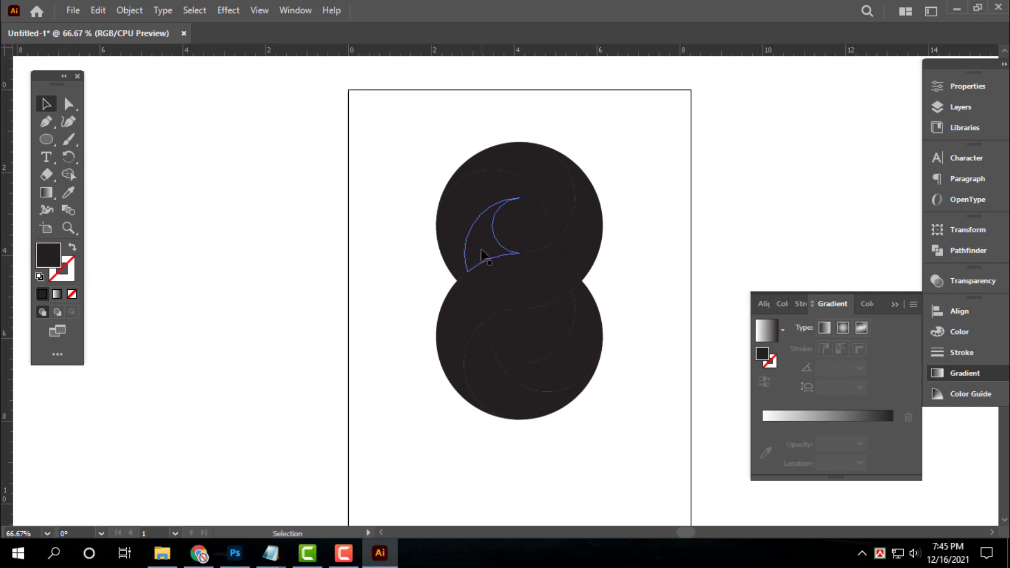
left_click(460, 234)
left_click(767, 331)
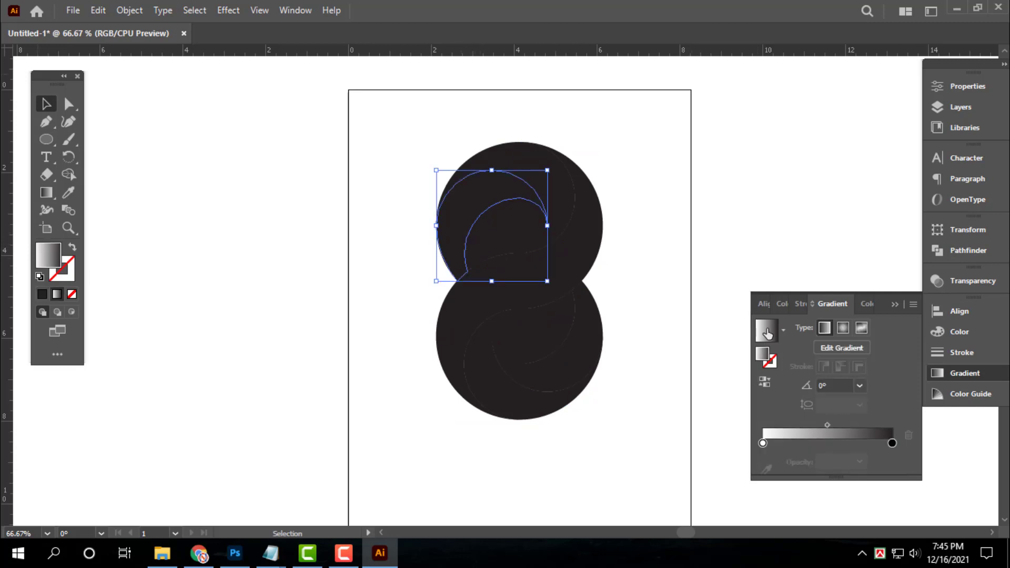
left_click(846, 329)
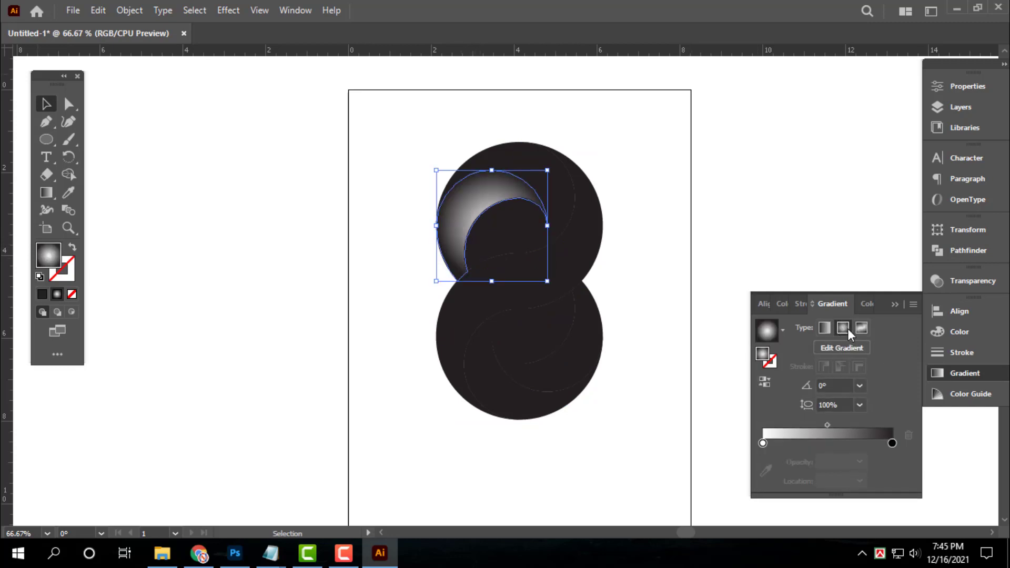
Switch the gradient's black end stop to RGB and set it to orange, about R 255, G 167, B 0.
double_click(892, 442)
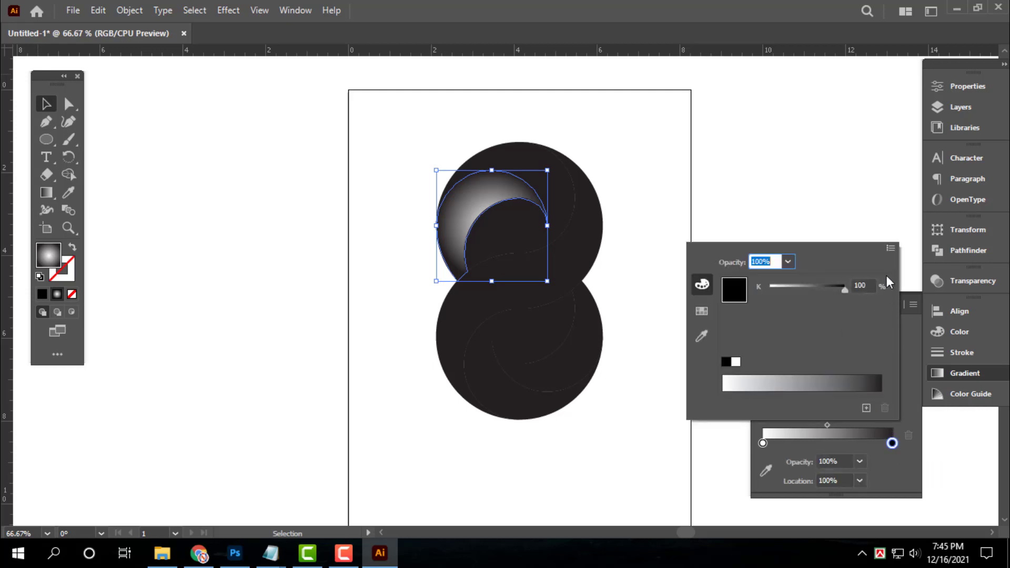
left_click(890, 248)
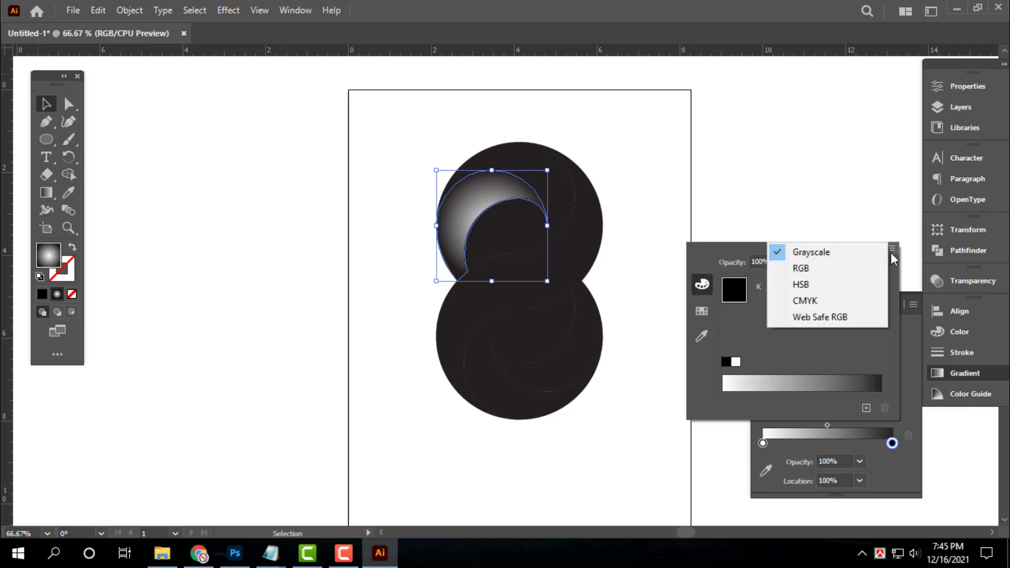
left_click(842, 269)
left_click_drag(828, 284, 822, 313)
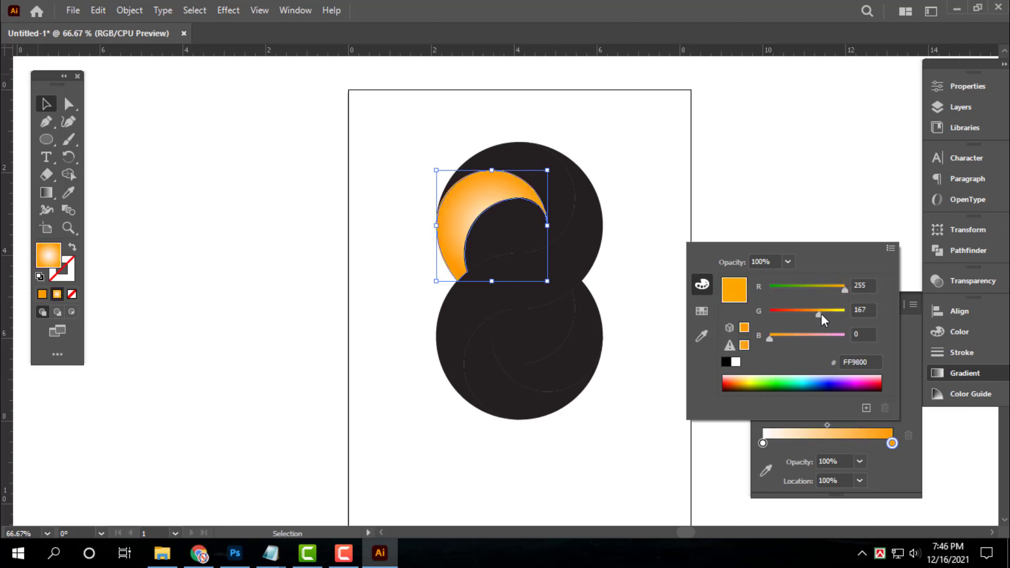
left_click(762, 199)
left_click(678, 155)
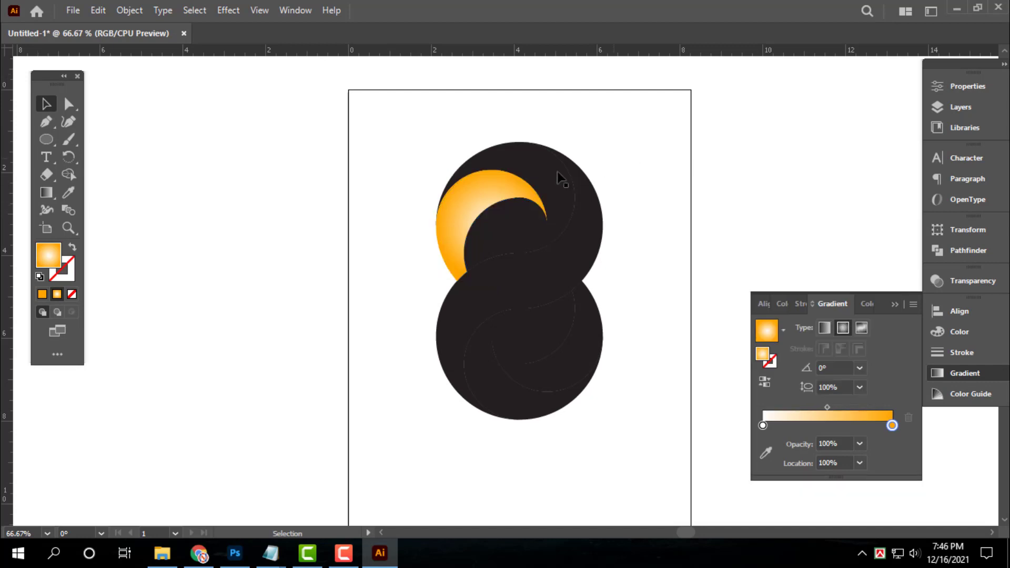
Delete the small circle at the centre of the lower loop.
left_click_drag(389, 109, 652, 477)
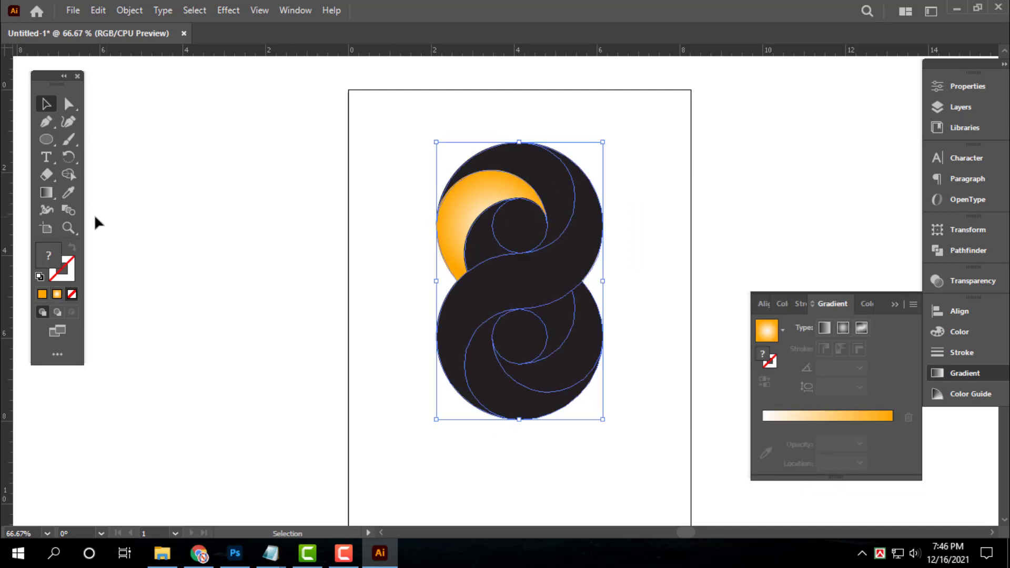
left_click(405, 126)
left_click(534, 216)
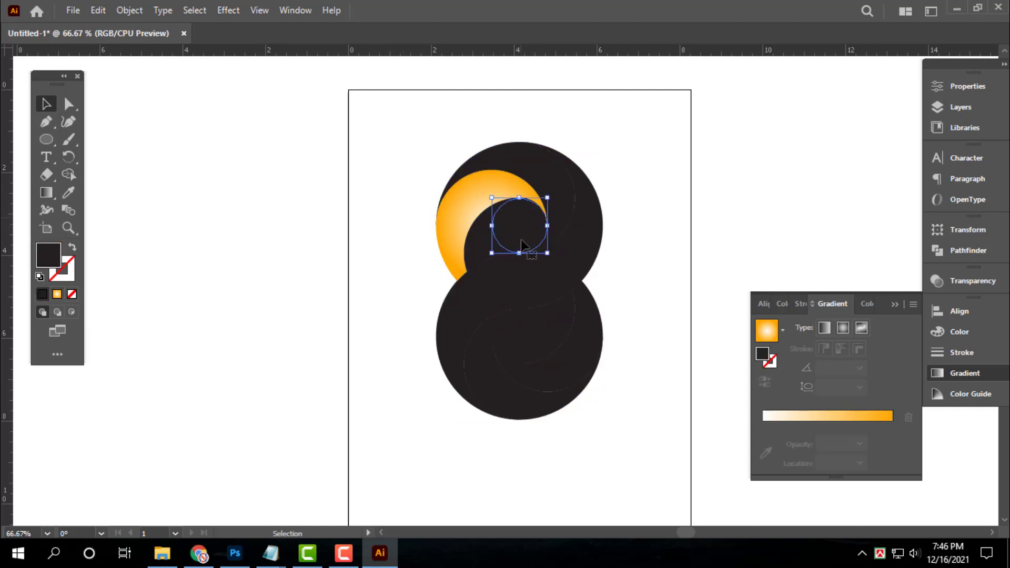
left_click(520, 336, "shift")
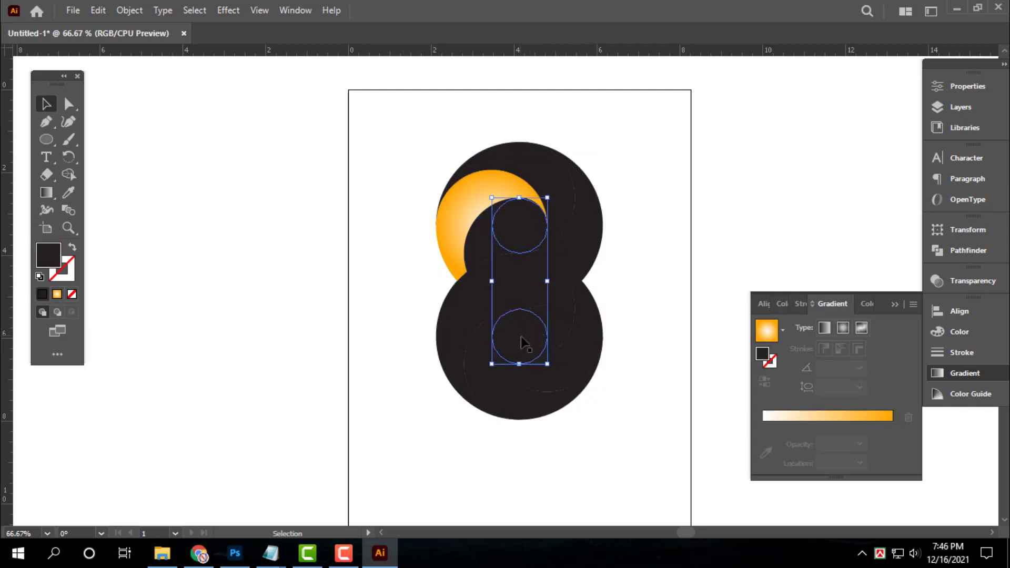
key("Delete")
left_click_drag(521, 332, 555, 363)
key("ctrl+z")
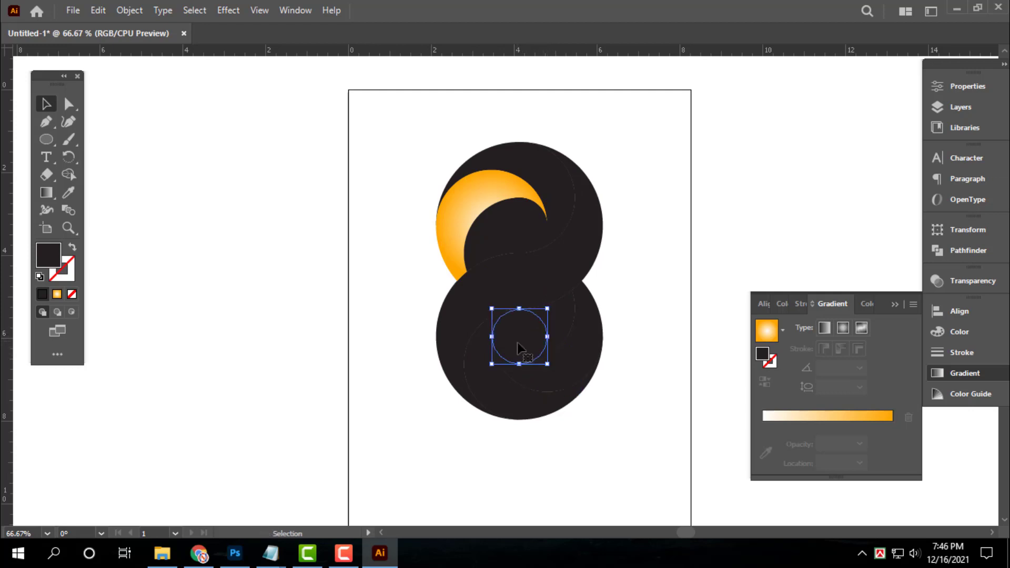
key("Delete")
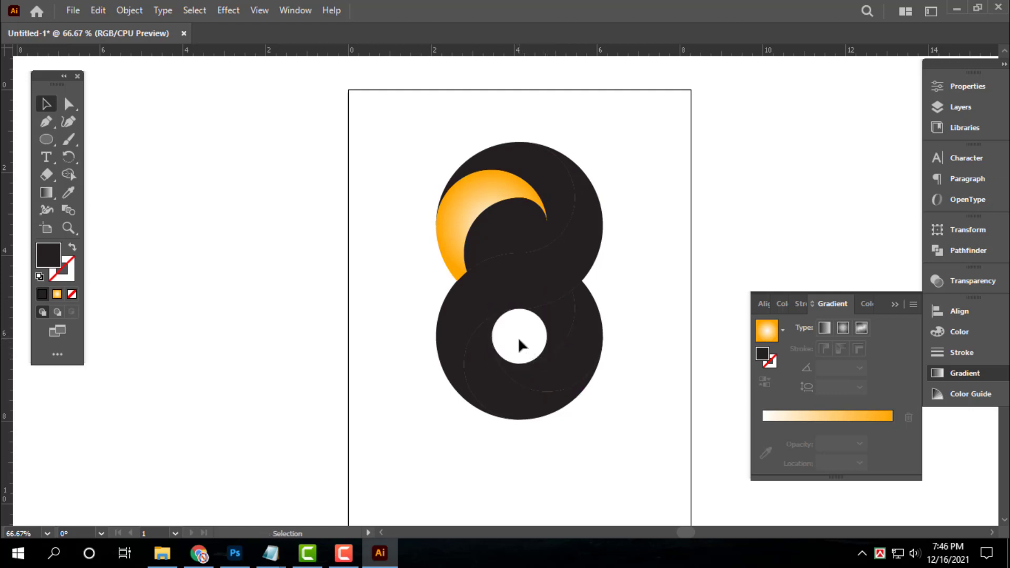
Delete the small circle at the centre of the upper loop, leaving isolation mode first.
left_click(523, 229)
double_click(526, 230)
key("Delete")
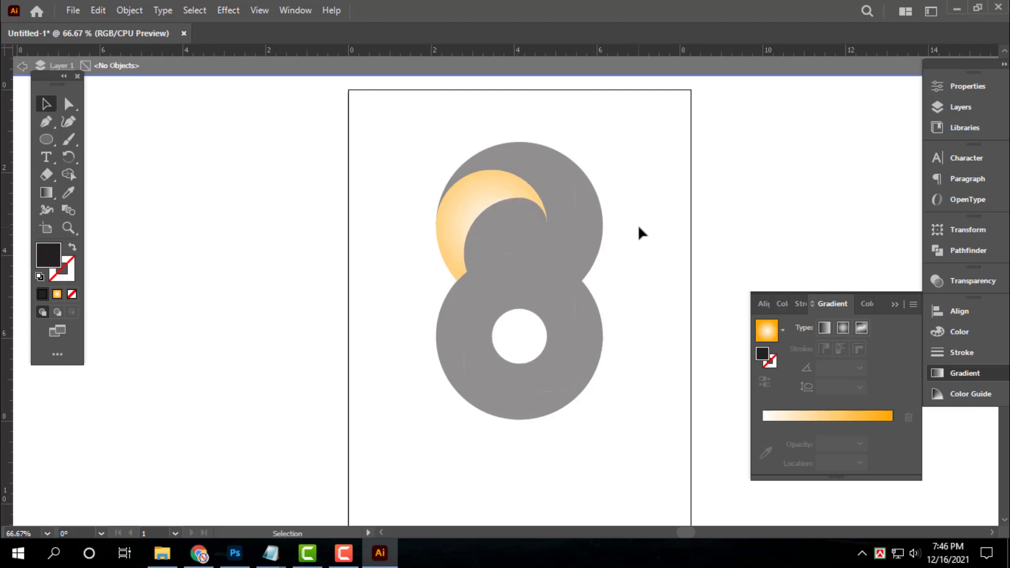
double_click(638, 228)
left_click(531, 222)
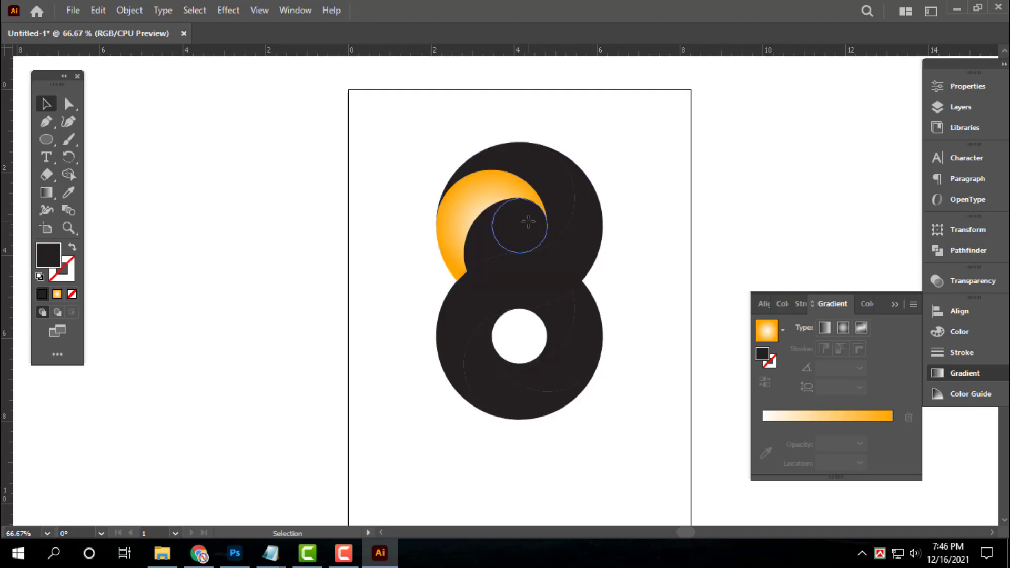
key("Delete")
Select all the shapes and copy the crescent's orange radial gradient onto them with the Eyedropper, ending with everything deselected.
left_click_drag(345, 112, 662, 450)
key("i")
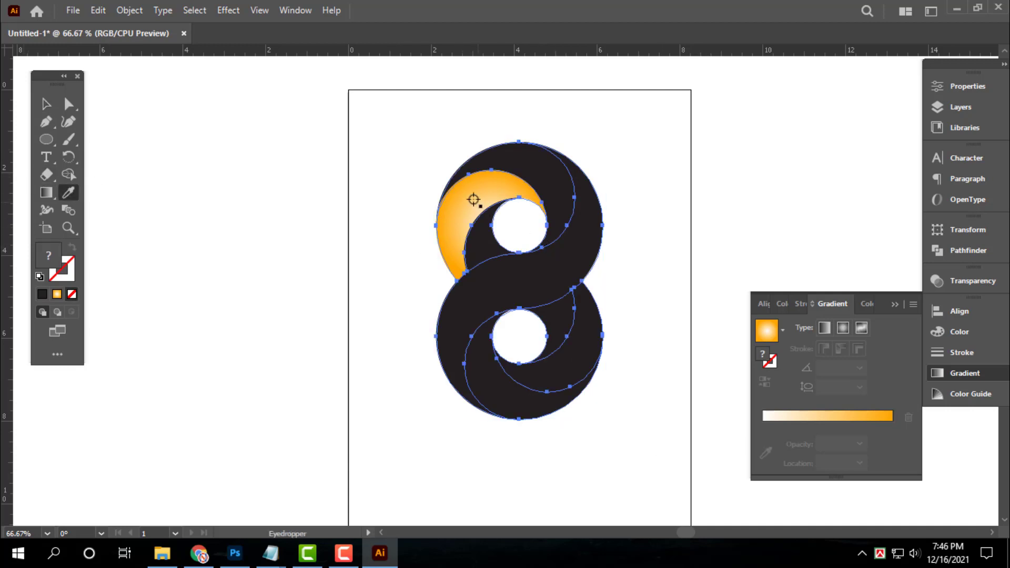
left_click(473, 200)
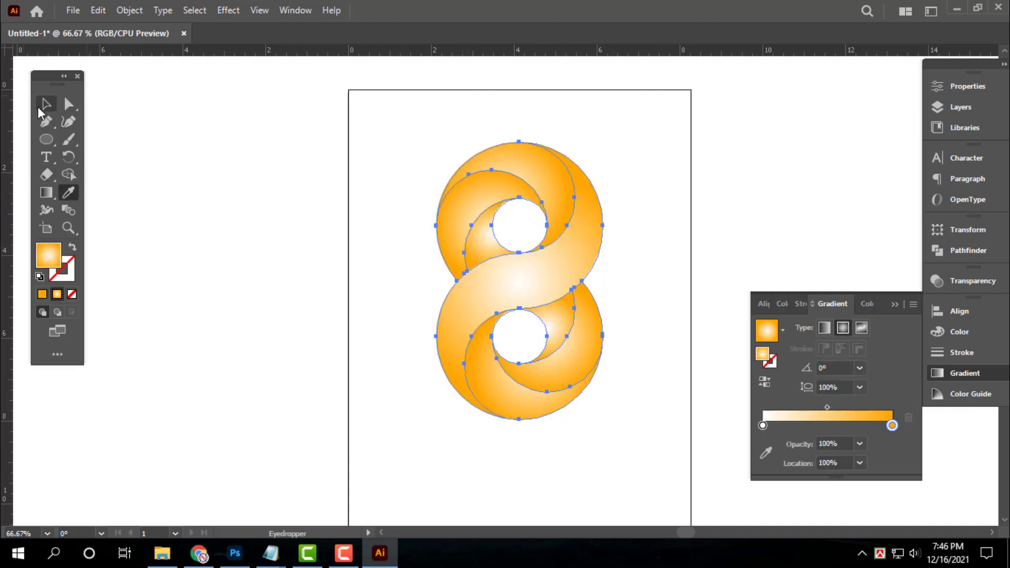
left_click(42, 107)
left_click(636, 276)
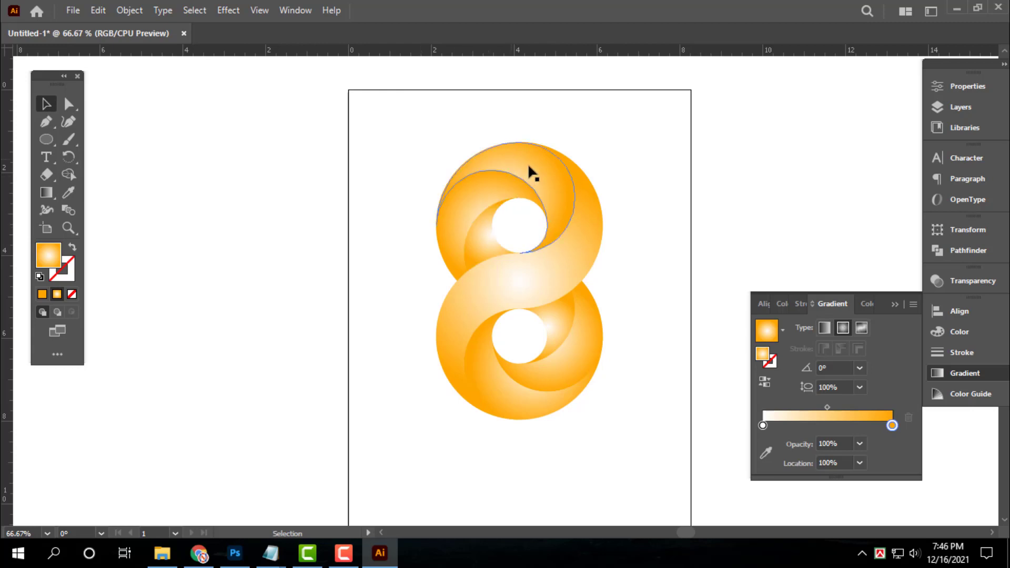
Select all the logo shapes, set the gradient's orange end stop to R 255, G 113, B 0, and deselect.
left_click(528, 315)
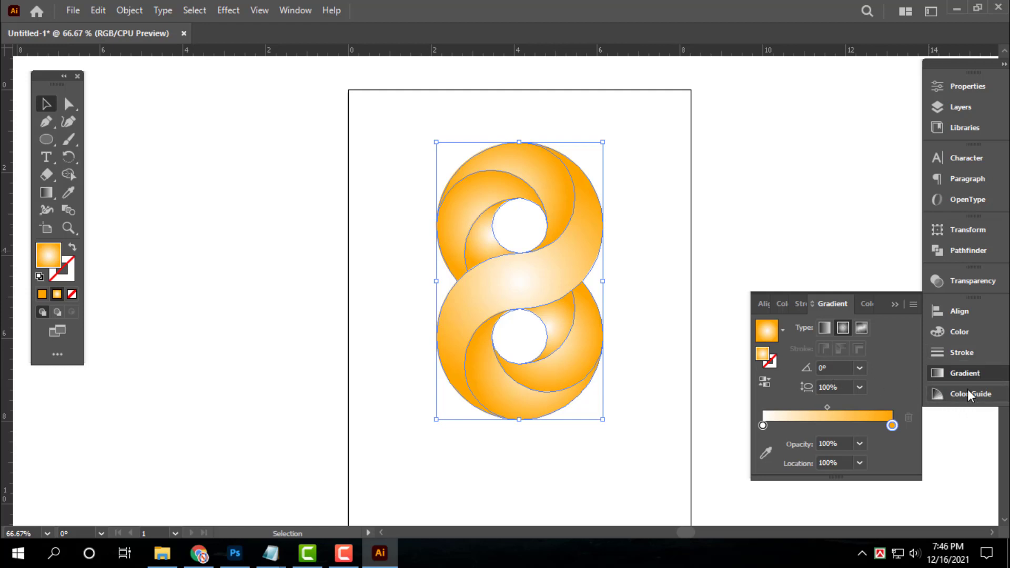
left_click(961, 331)
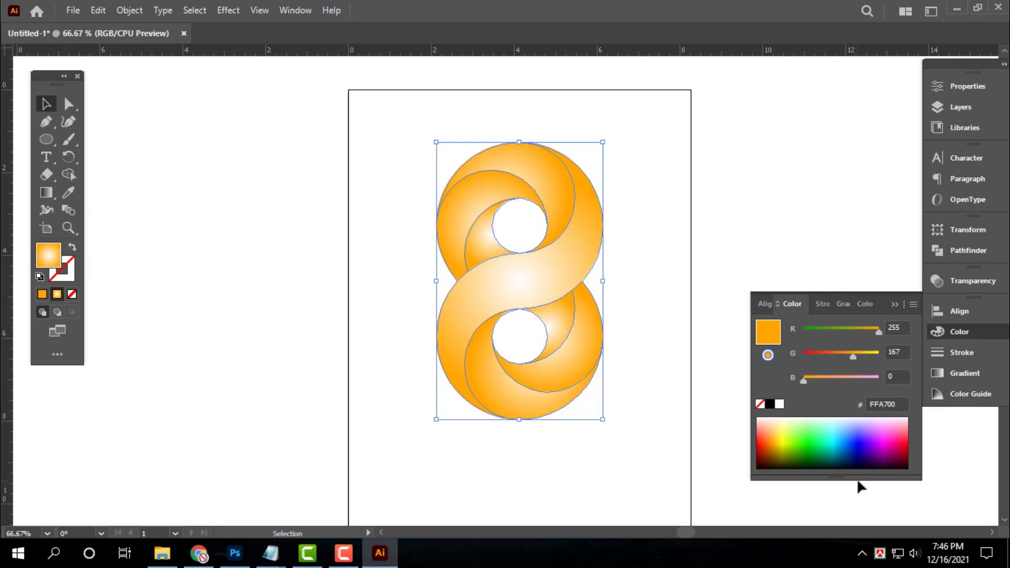
left_click_drag(847, 480, 843, 428)
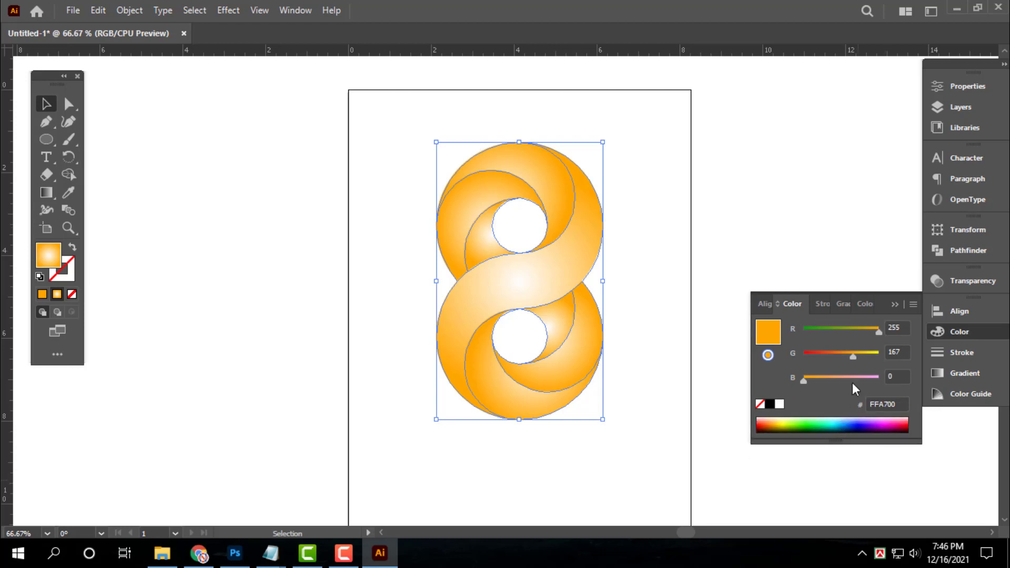
left_click(864, 304)
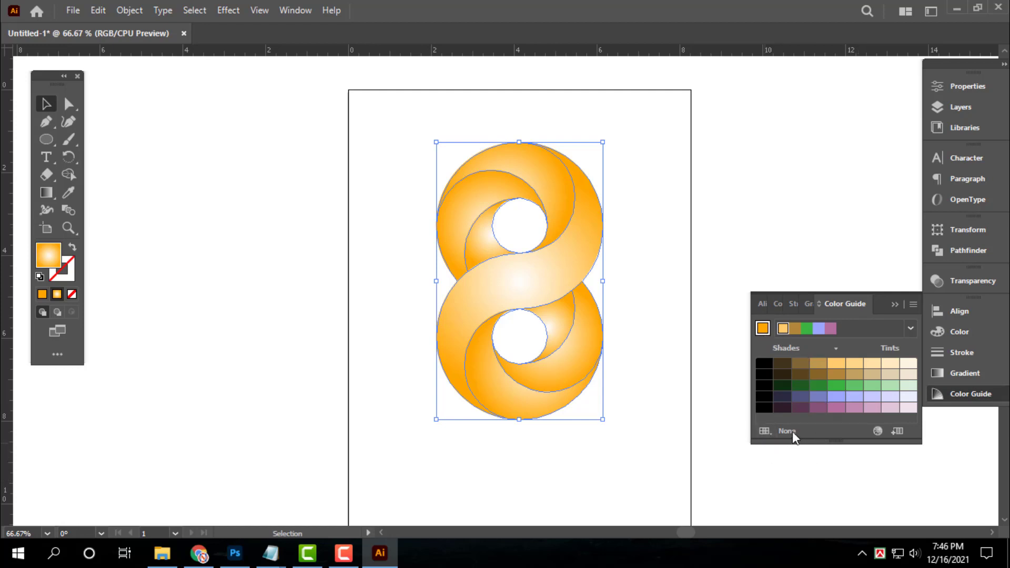
left_click(970, 332)
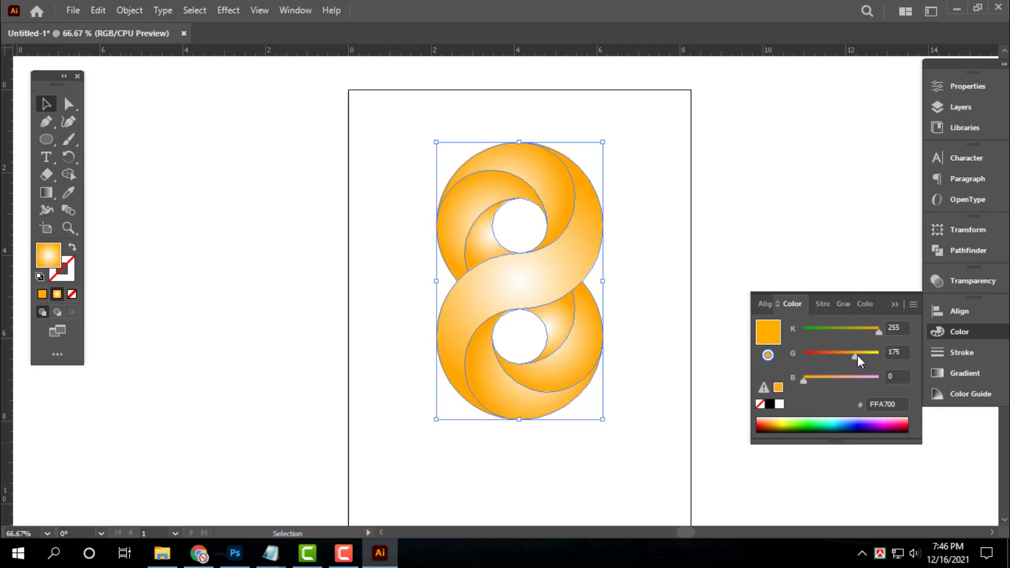
left_click_drag(857, 355, 836, 359)
left_click(581, 496)
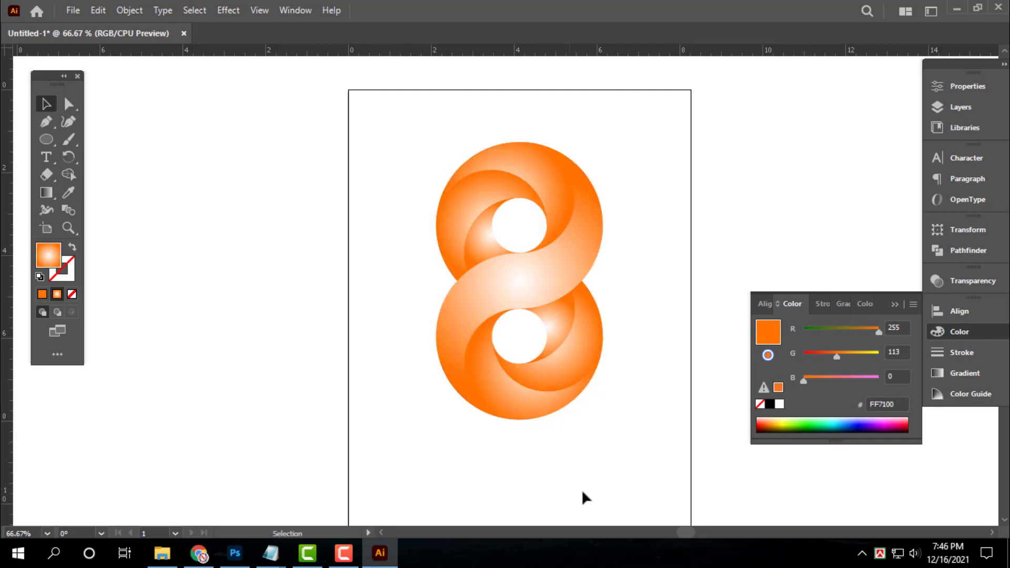
Select the whole logo and change the gradient's end stop to R 238 and B 67.
left_click_drag(352, 104, 650, 430)
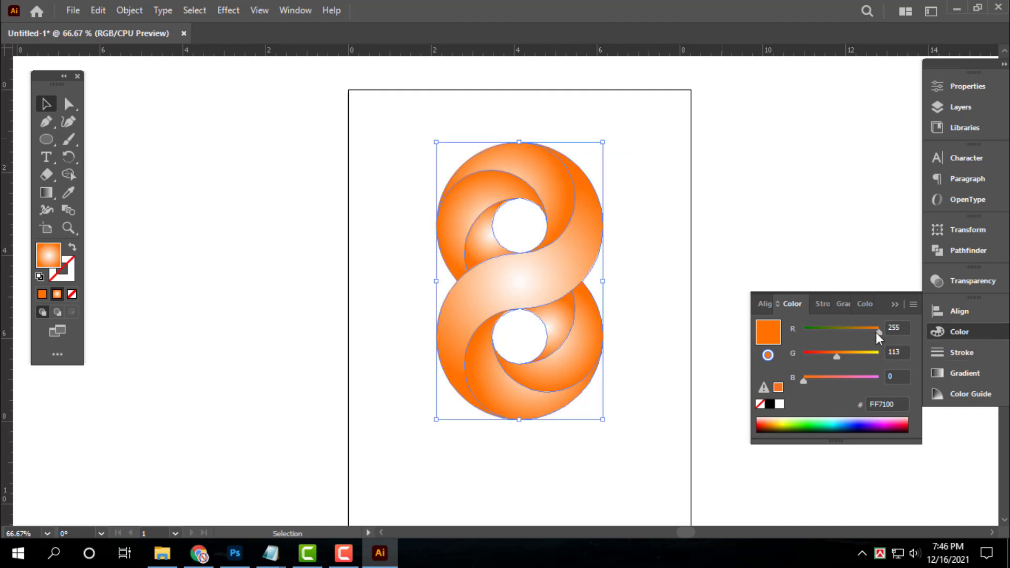
left_click_drag(876, 333, 871, 333)
left_click_drag(806, 384, 822, 384)
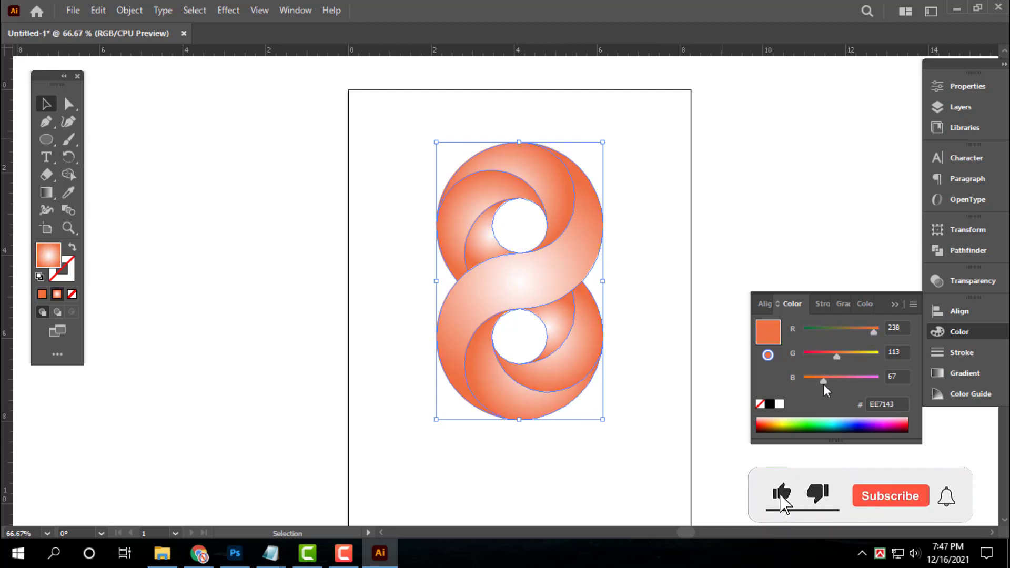
Move the whole logo slightly down towards the middle of the artboard and deselect it.
left_click(592, 423)
left_click(583, 331)
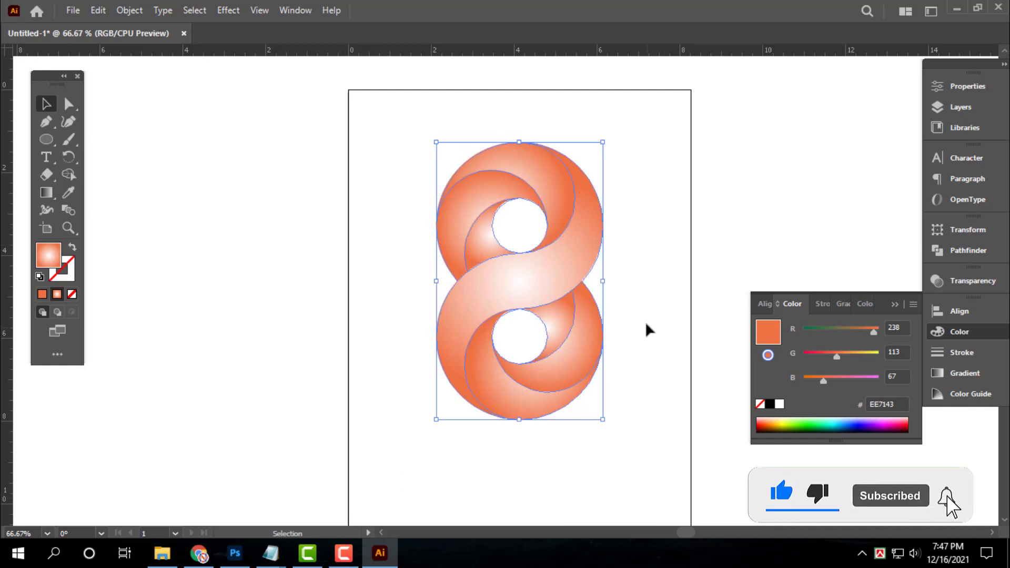
left_click_drag(570, 282, 563, 294)
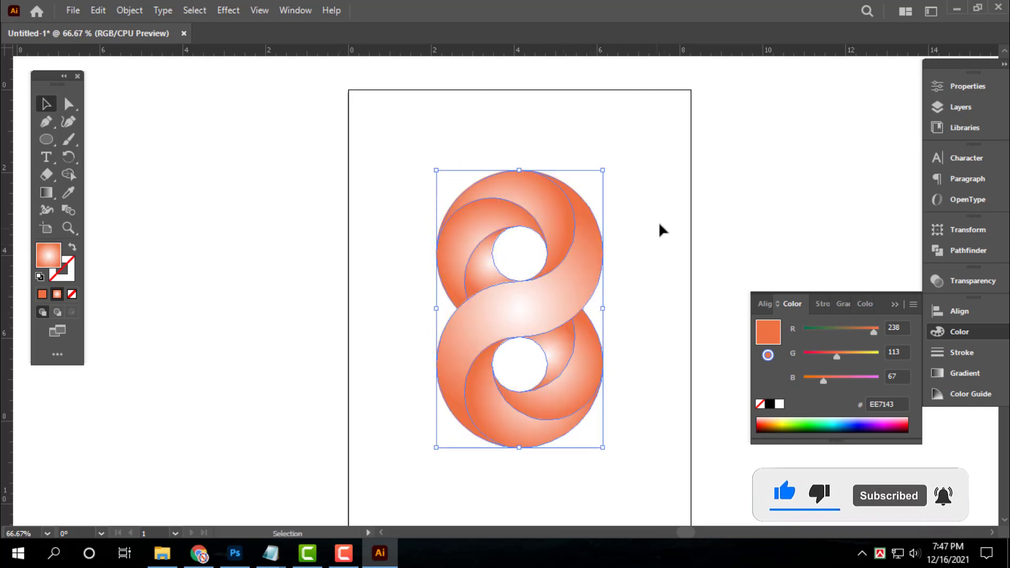
left_click(687, 304)
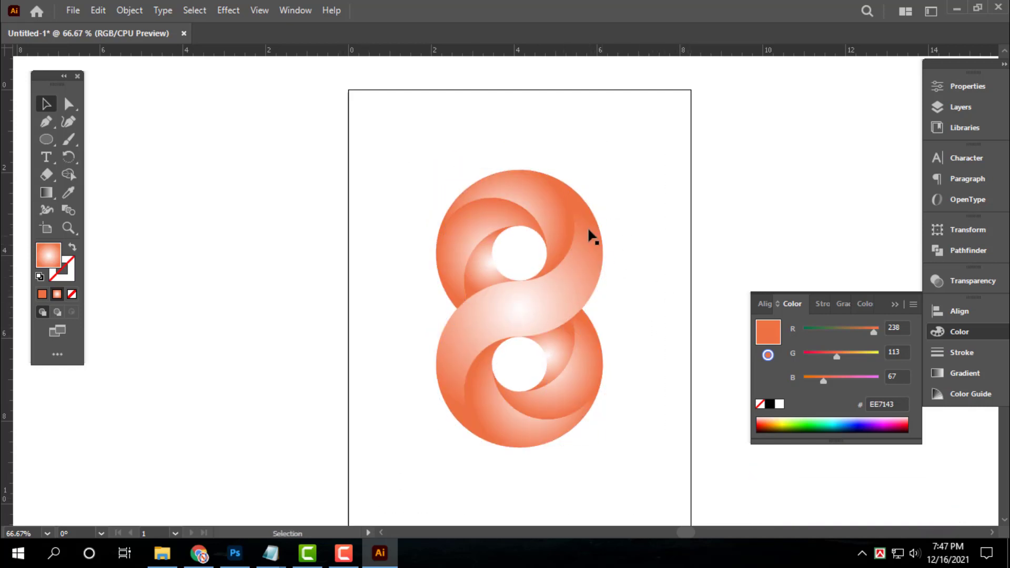
Select all the shapes and try moving the gradient's orange end stop inwards, undoing the shift.
left_click(583, 240)
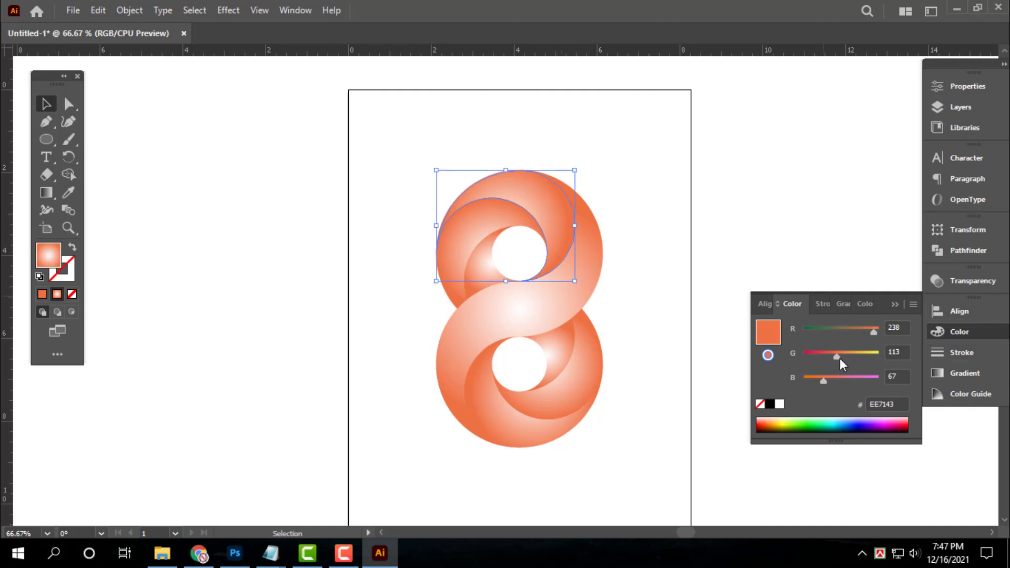
left_click(755, 225)
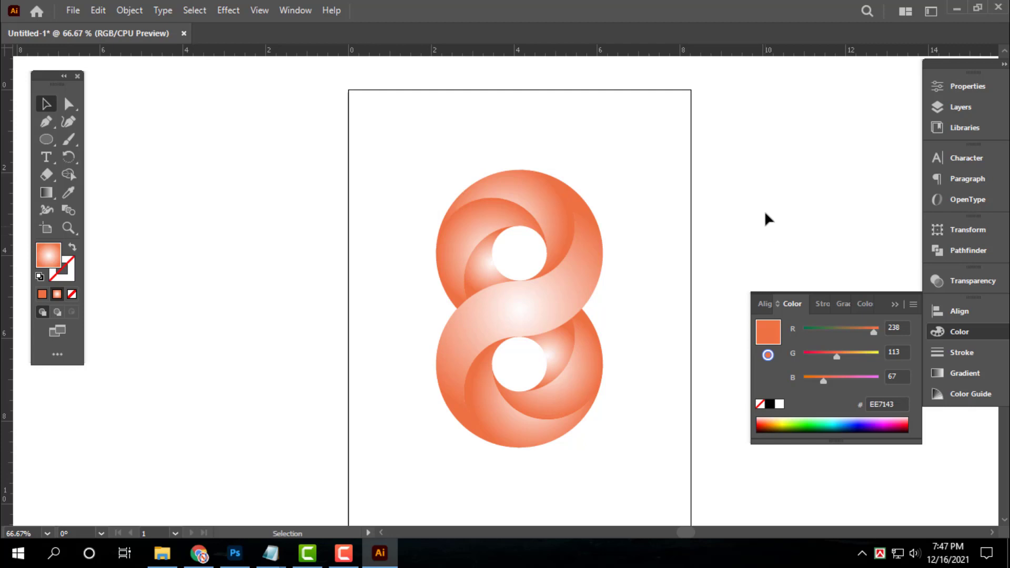
left_click_drag(753, 133, 413, 454)
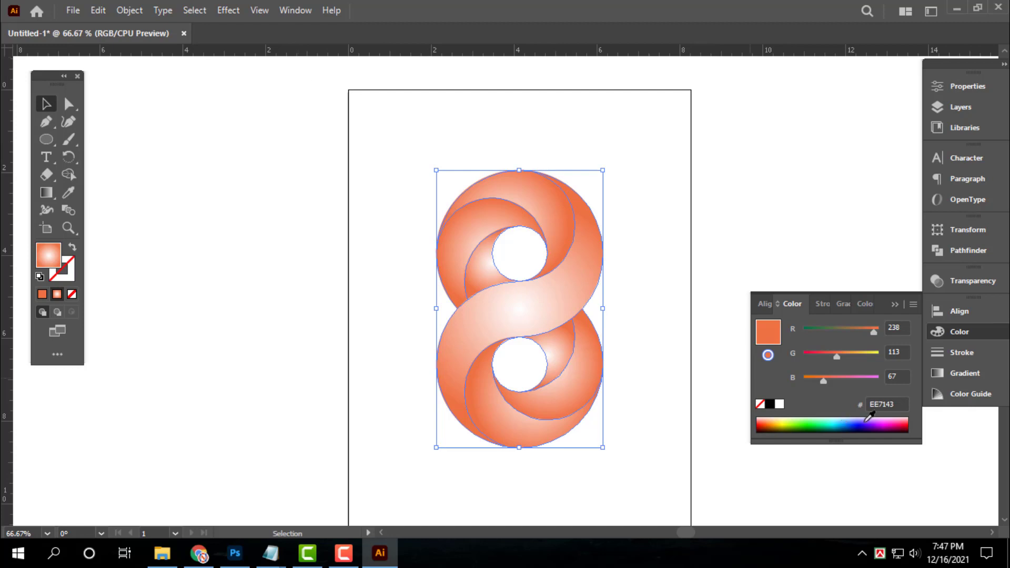
left_click(913, 304)
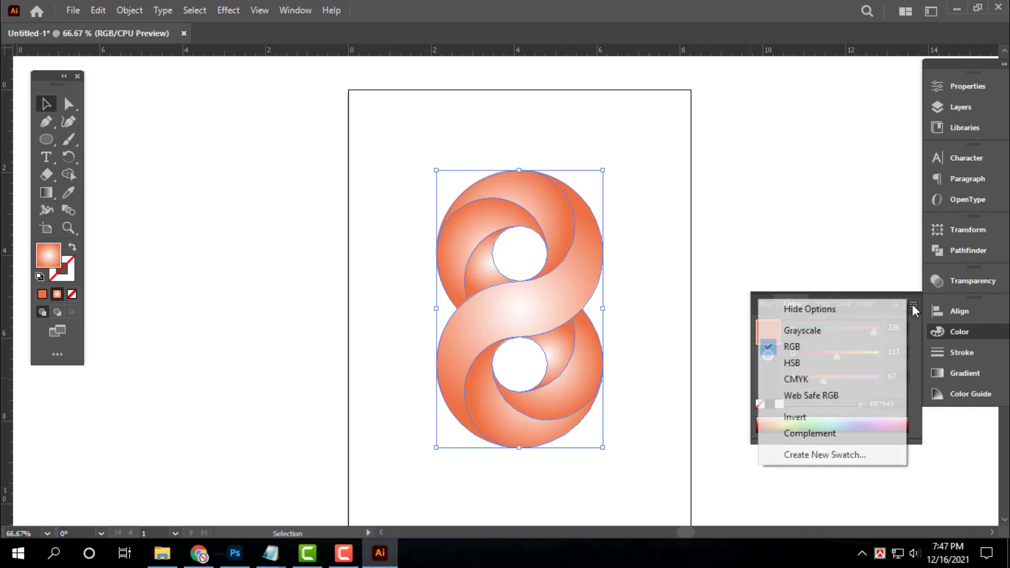
left_click(913, 304)
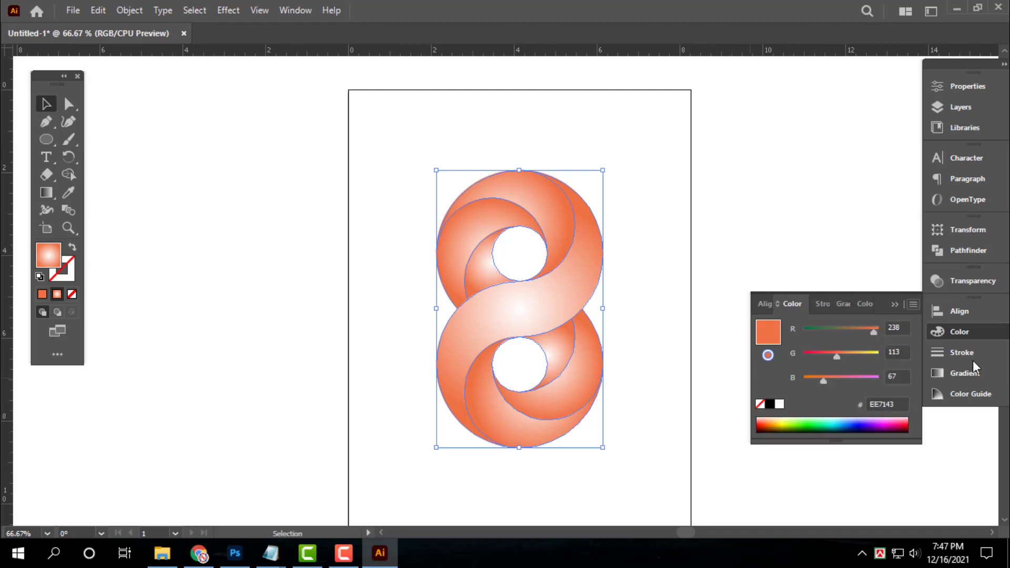
left_click(979, 372)
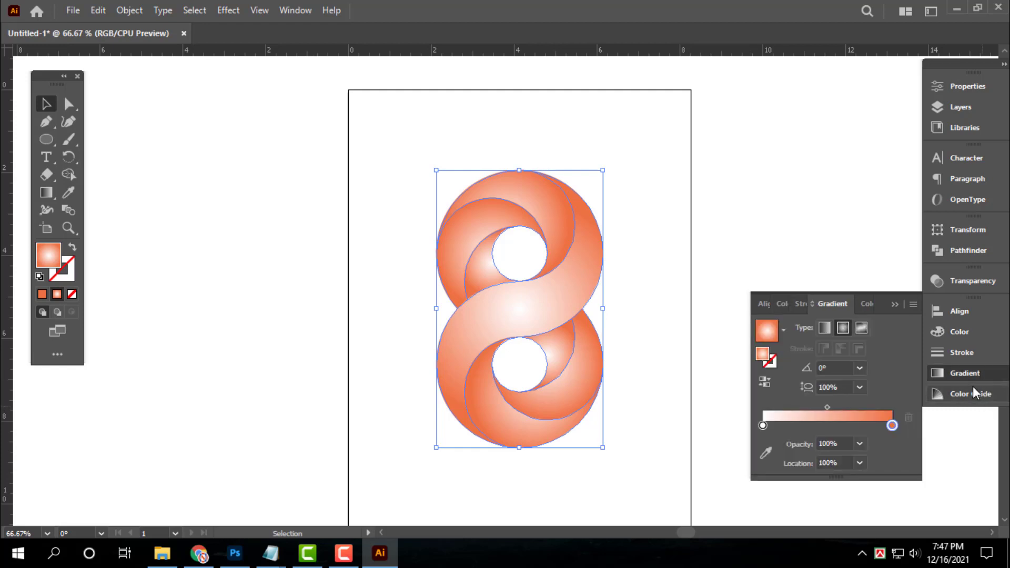
left_click_drag(891, 425, 858, 425)
key("ctrl+z")
mouse_move(764, 423)
left_mouse_down()
mouse_move(786, 425)
mouse_move(760, 427)
left_mouse_up()
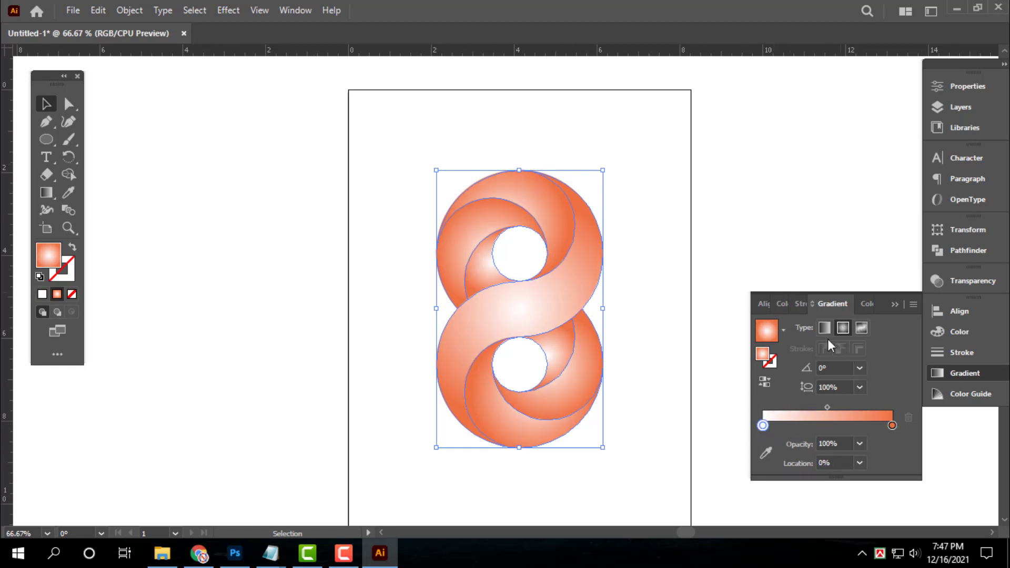
left_click(860, 463)
left_click(860, 463)
left_click(861, 447)
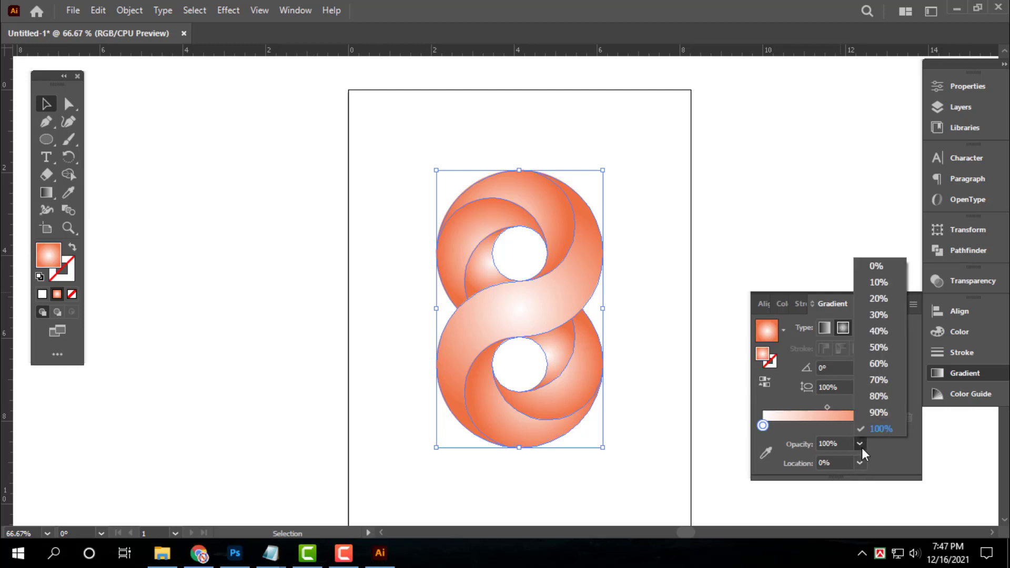
left_click(861, 447)
left_click(766, 452)
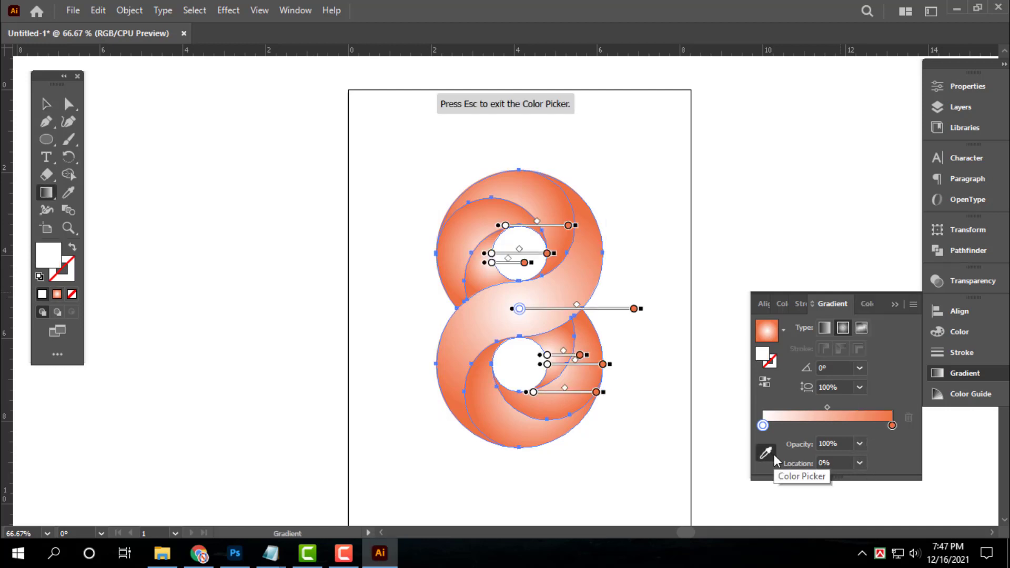
key("Escape")
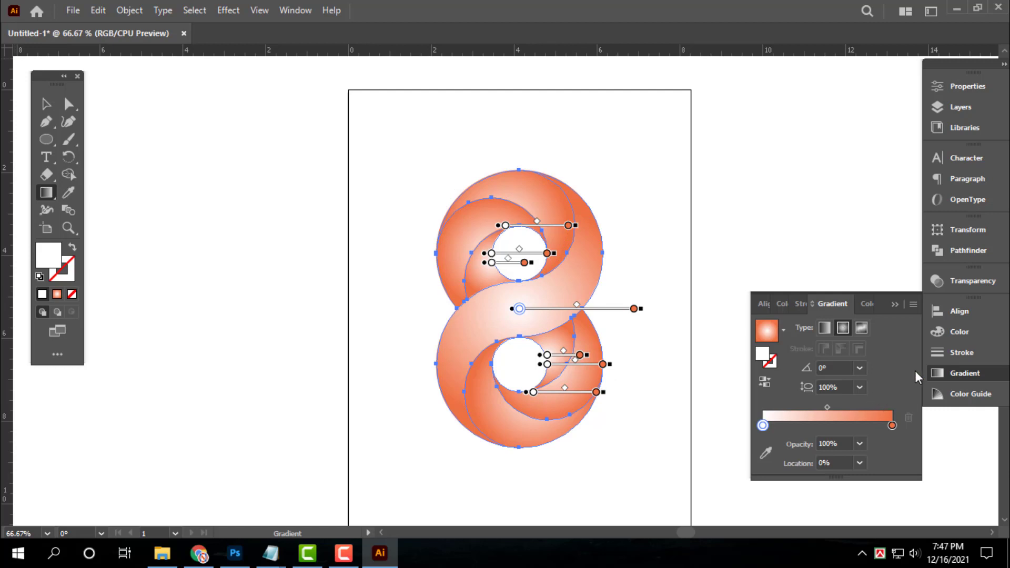
key("v")
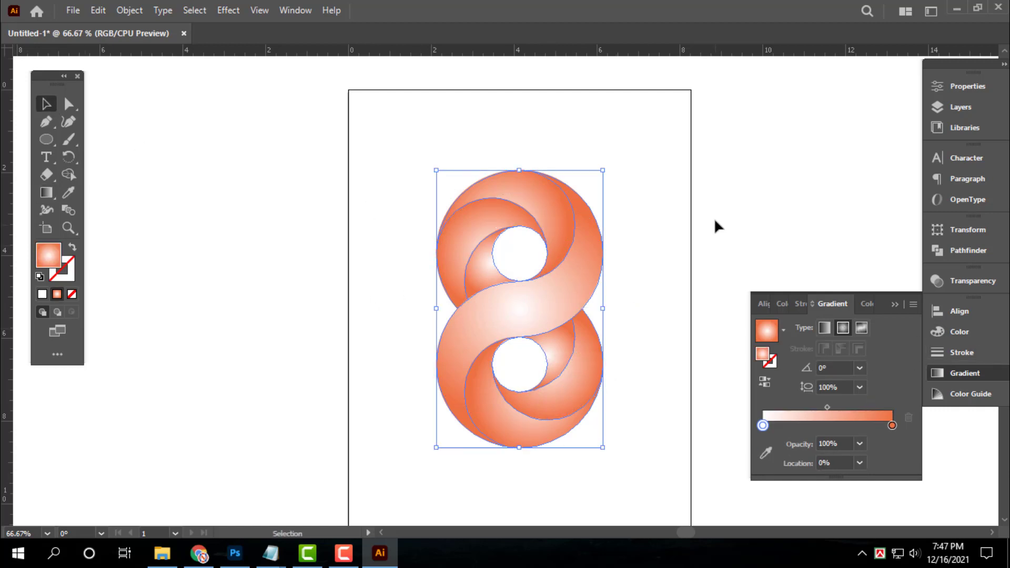
Copy all the logo shapes and paste a duplicate in place, ending with everything deselected.
left_click_drag(351, 115, 677, 481)
left_click(99, 7)
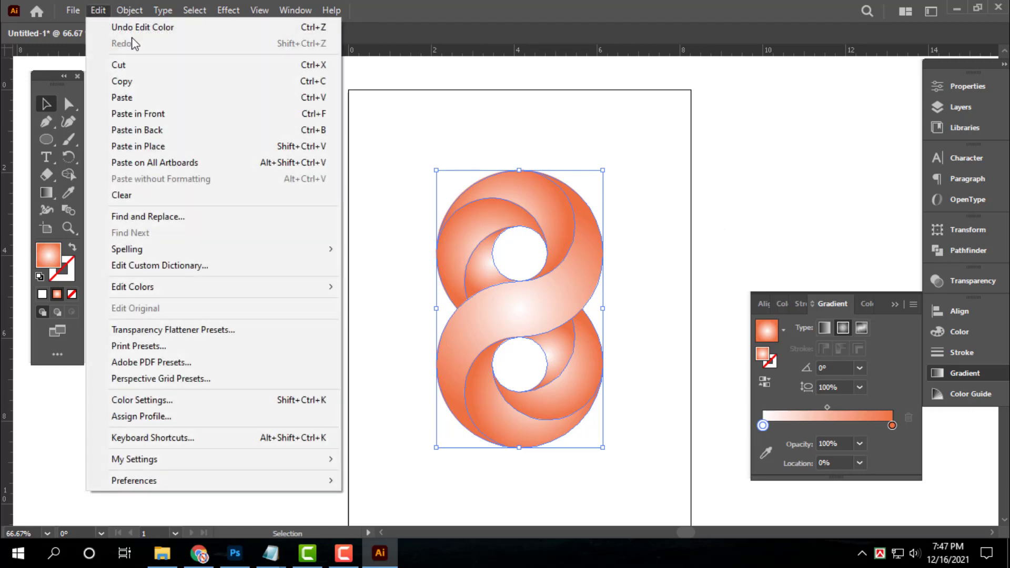
left_click(133, 82)
left_click(99, 11)
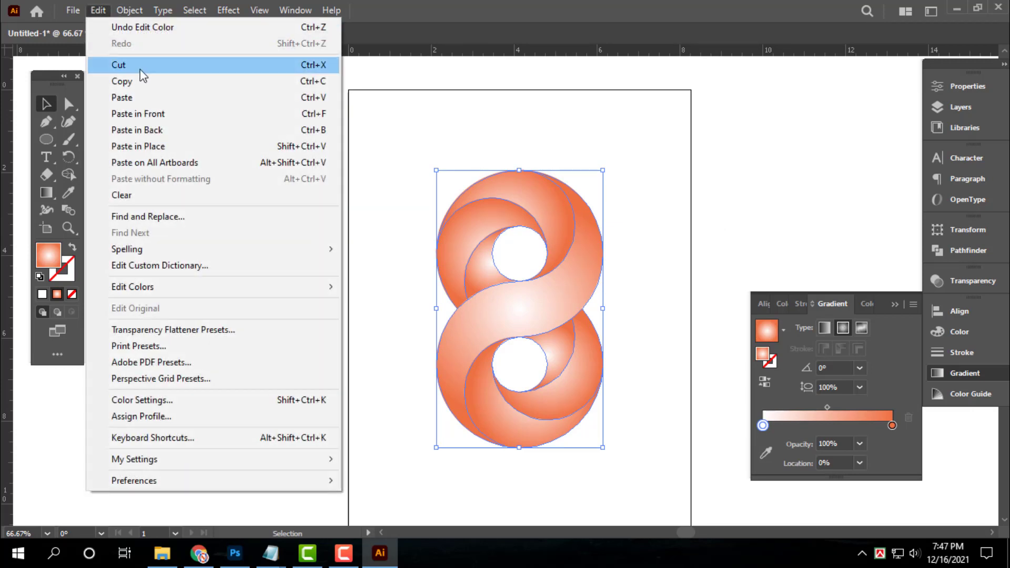
left_click(160, 147)
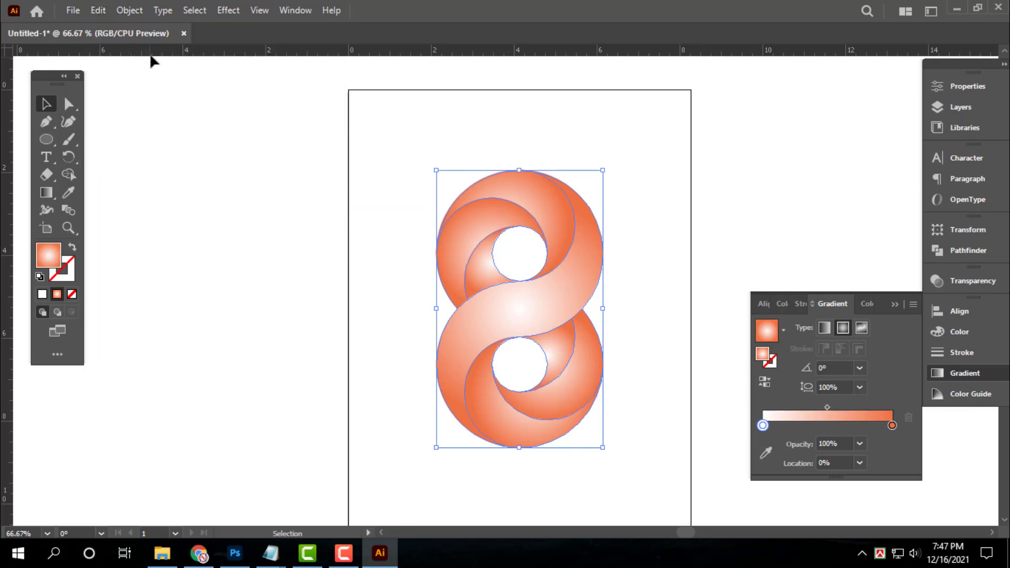
left_click(129, 10)
left_click(481, 146)
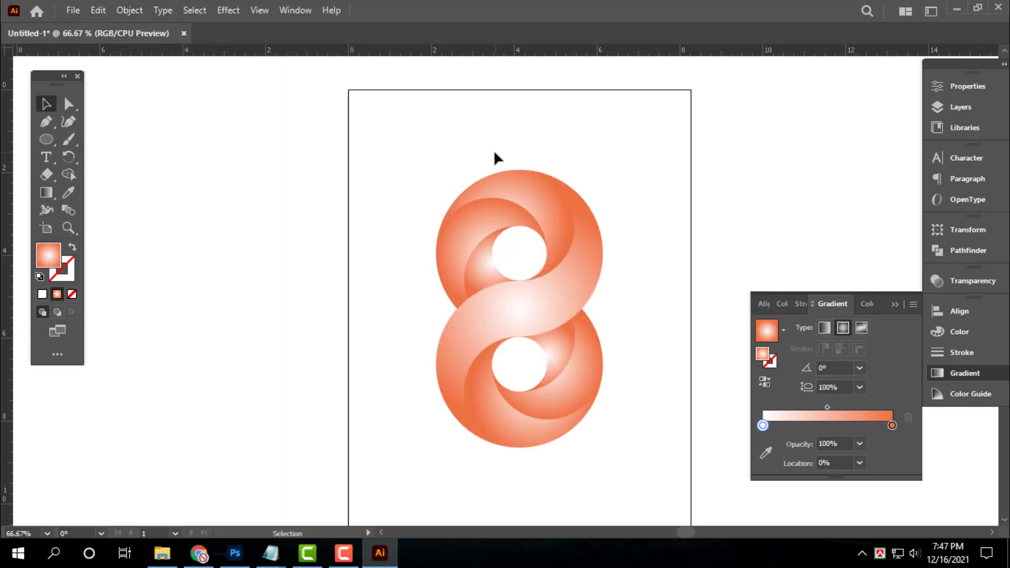
Apply a Multiply drop shadow to all the logo shapes with 75% opacity, 0.0972 in X and Y offsets and 0.0694 in blur.
left_click_drag(370, 107, 678, 516)
left_click(228, 11)
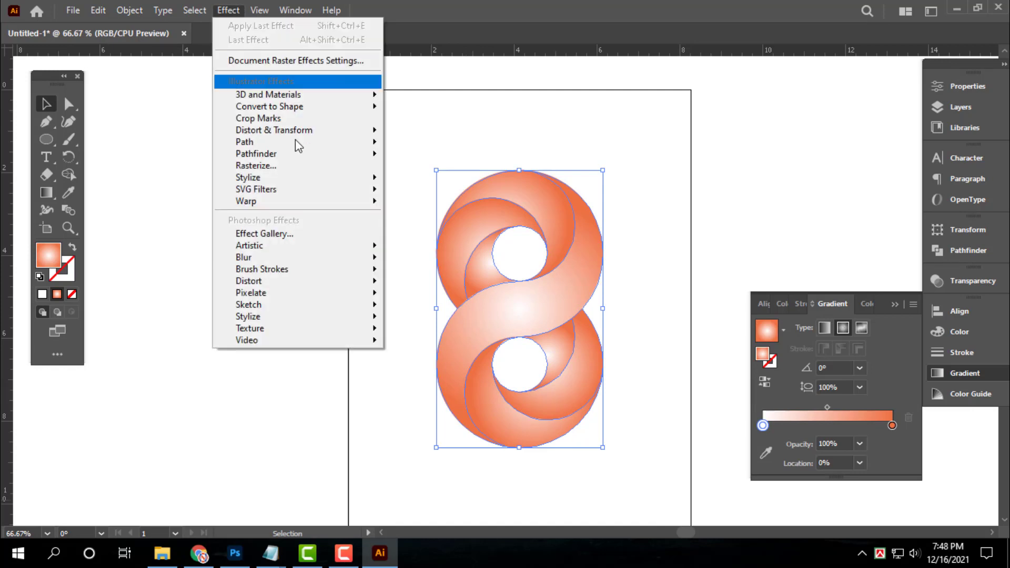
mouse_move(294, 177)
left_click(424, 177)
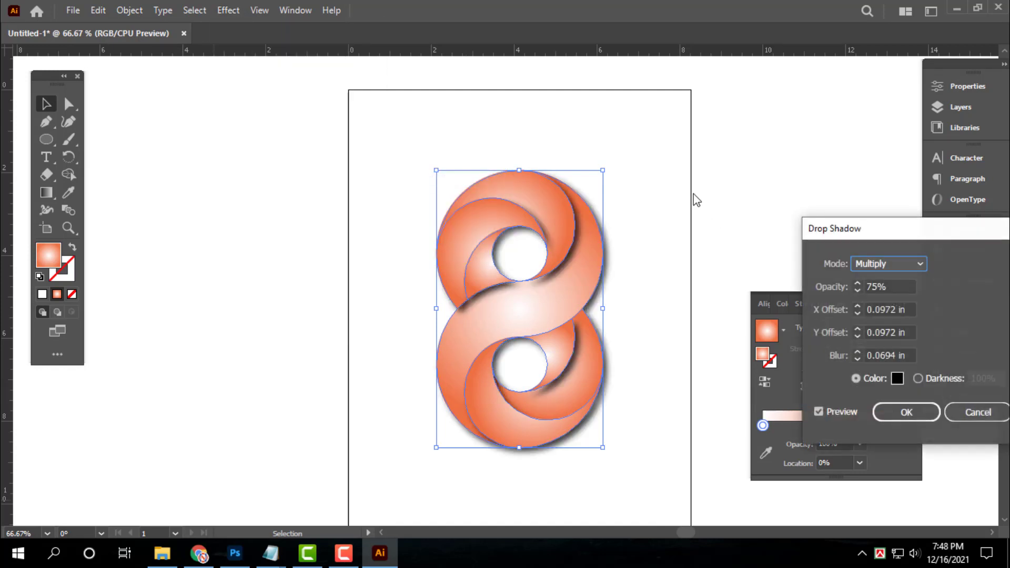
left_click_drag(910, 235, 795, 98)
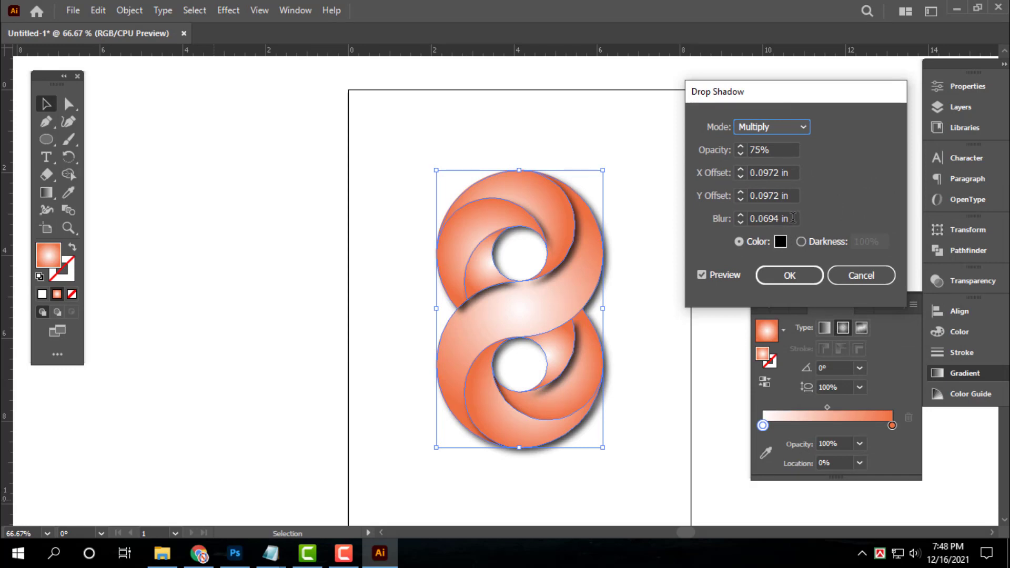
left_click(796, 279)
Paste the copied logo in place over the shadowed one, and undo both the paste and the drop shadow.
left_click(98, 10)
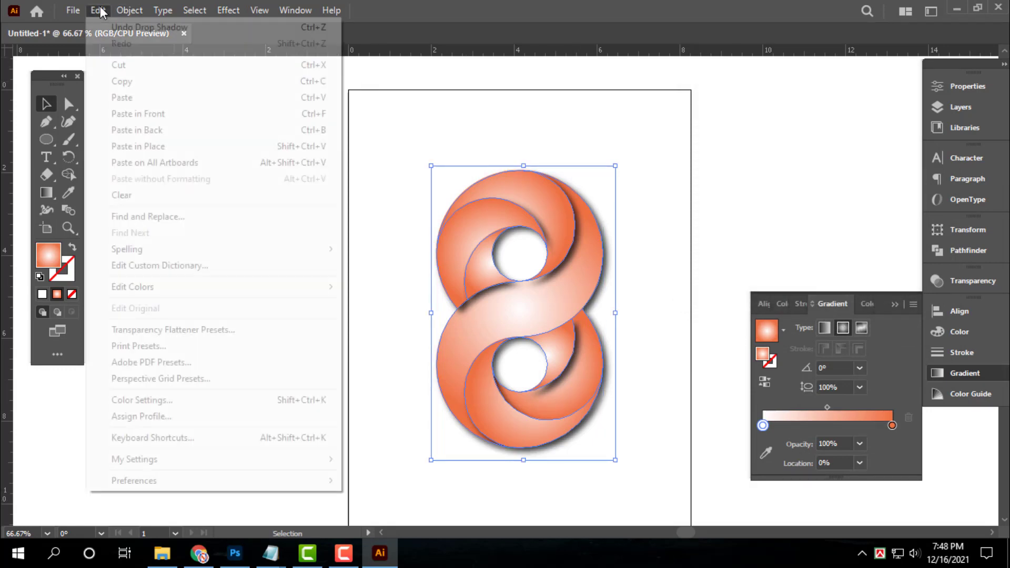
left_click(150, 147)
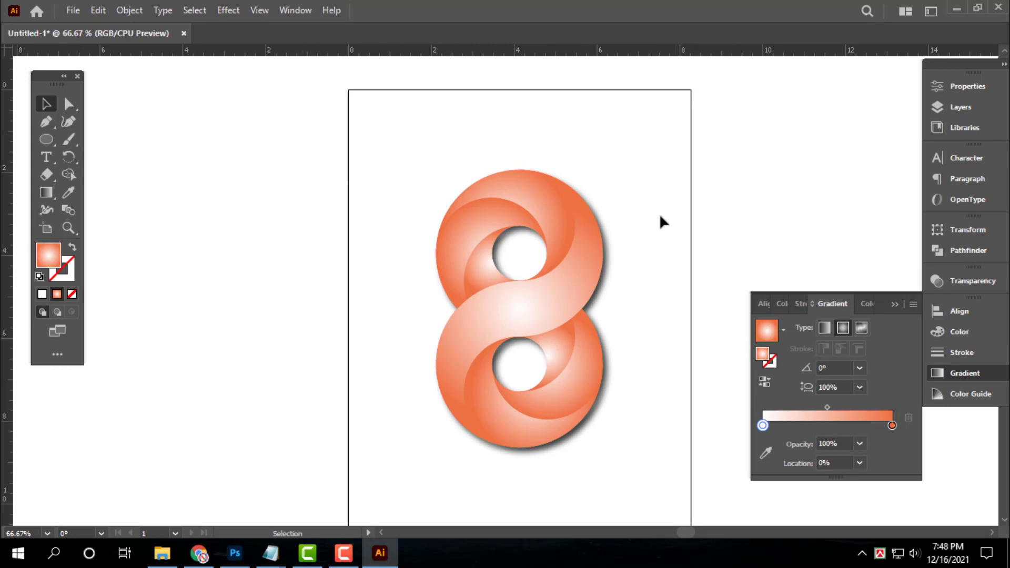
key("ctrl+z")
key("ctrl+z")
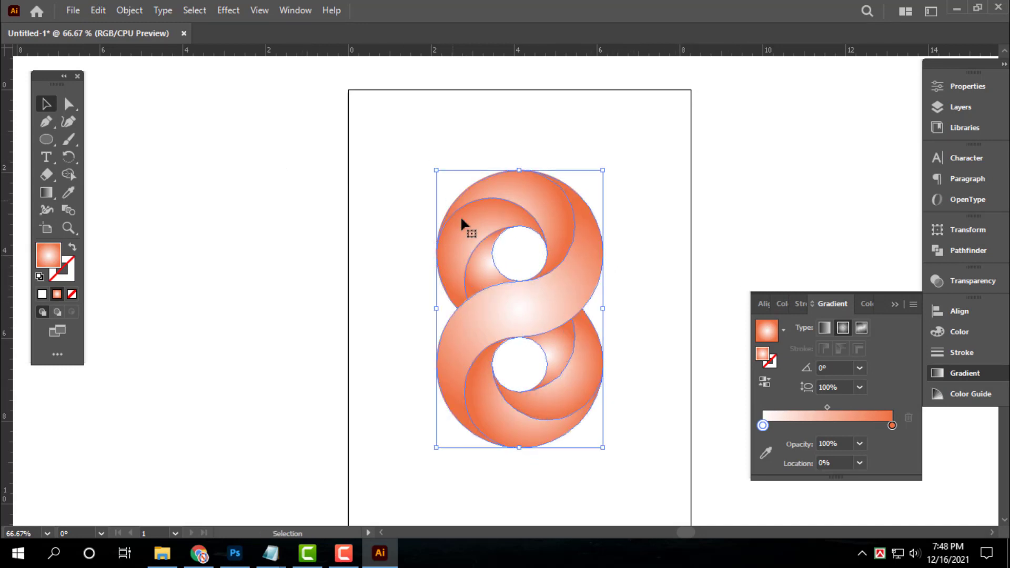
Apply a Multiply drop shadow to all the logo shapes with 45% opacity, 0.0972 in X and Y offsets and 0.0694 in blur.
left_click(228, 10)
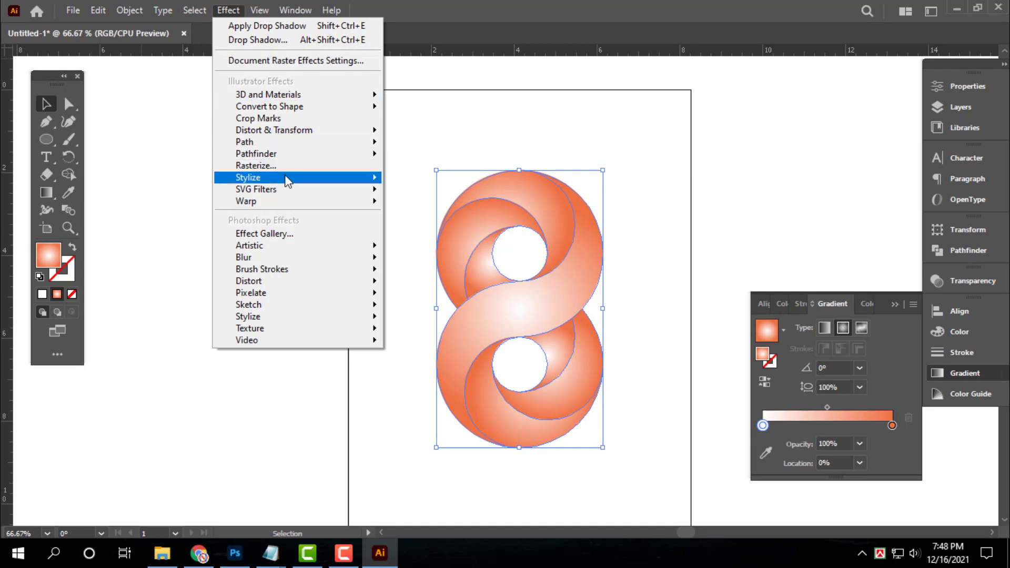
mouse_move(291, 179)
left_click(434, 179)
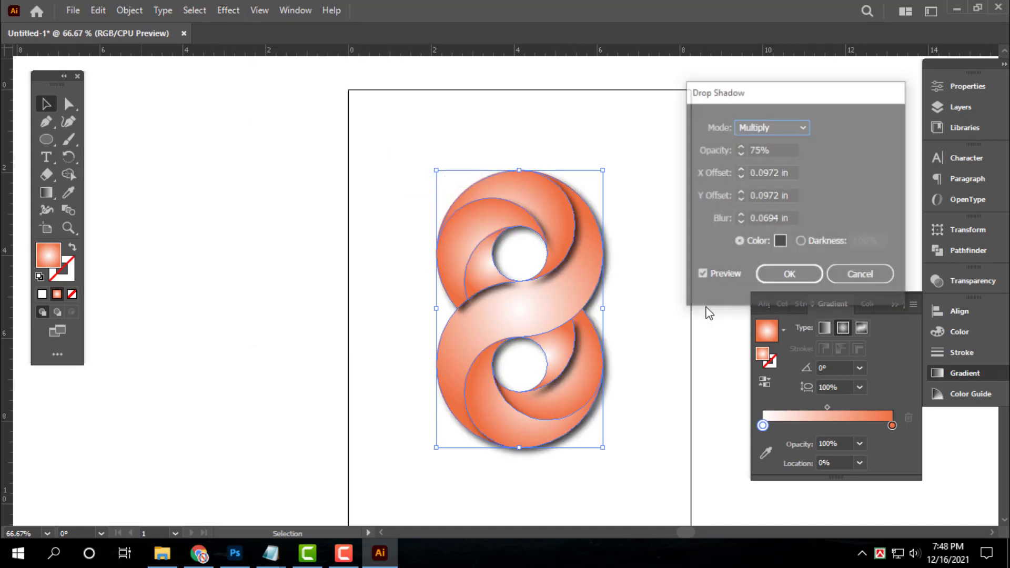
type("45")
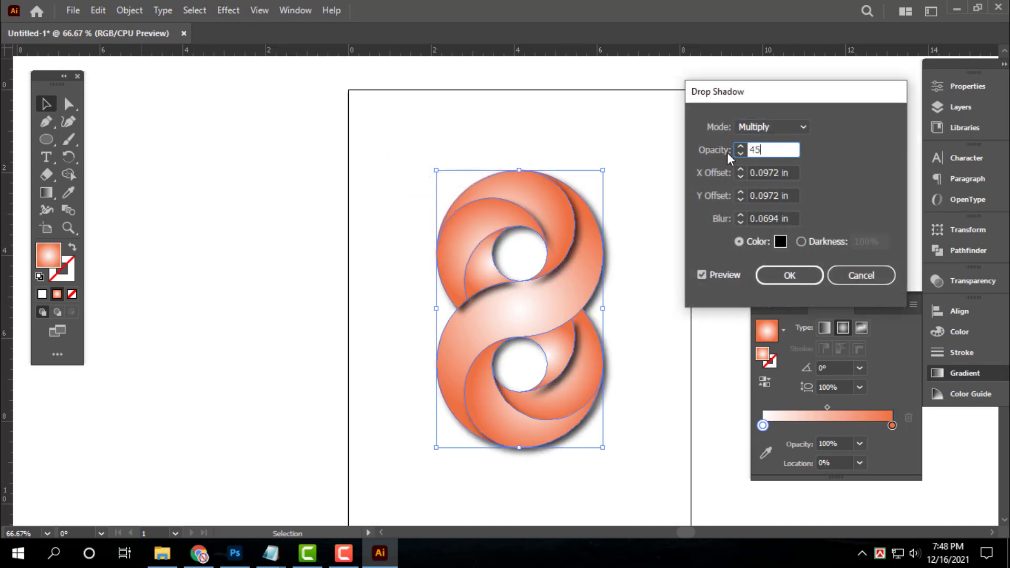
left_click(791, 276)
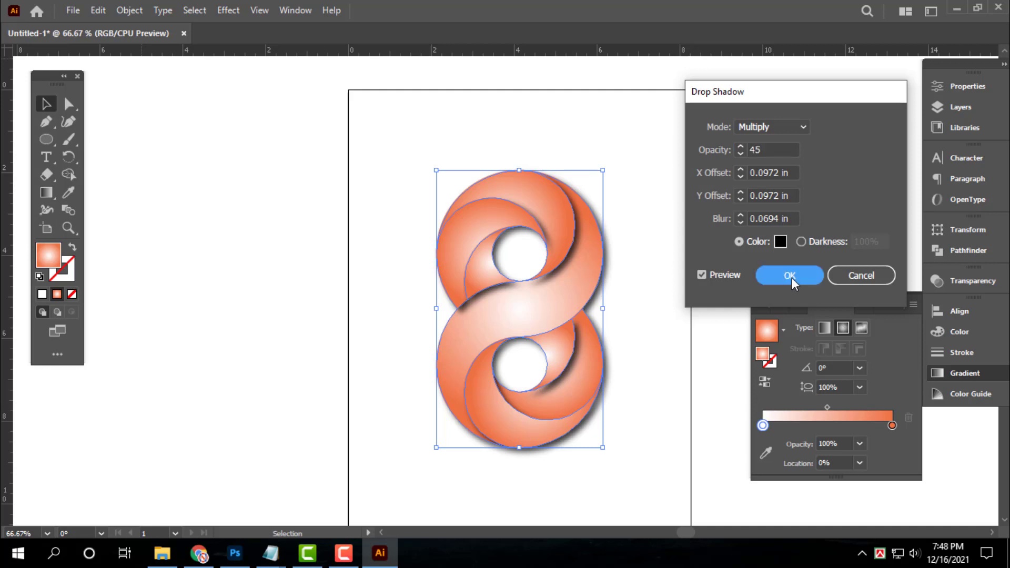
Paste the copied logo in place over the shadowed shapes and deselect it.
left_click(93, 10)
left_click(158, 149)
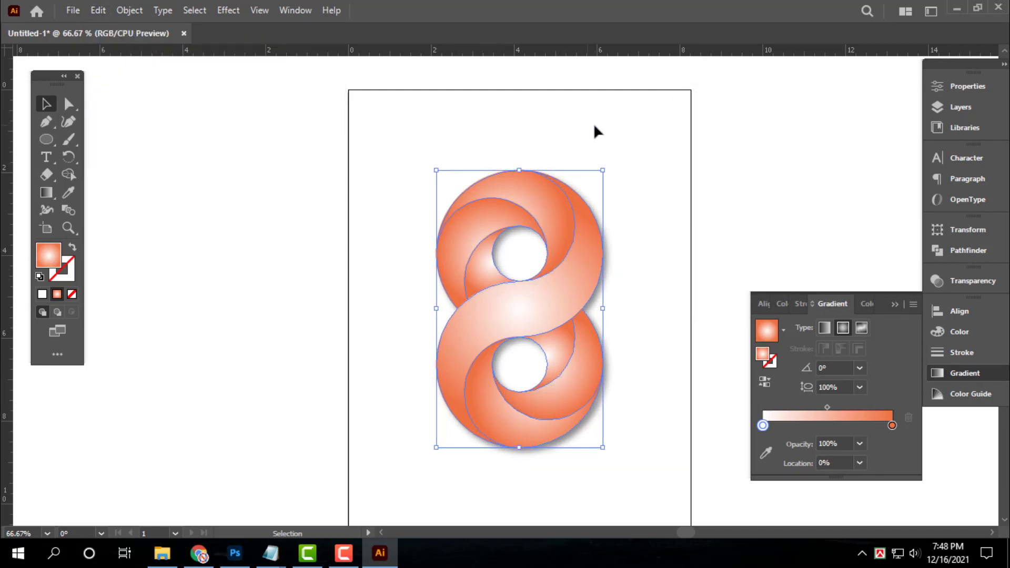
left_click(693, 238)
key("ctrl+1")
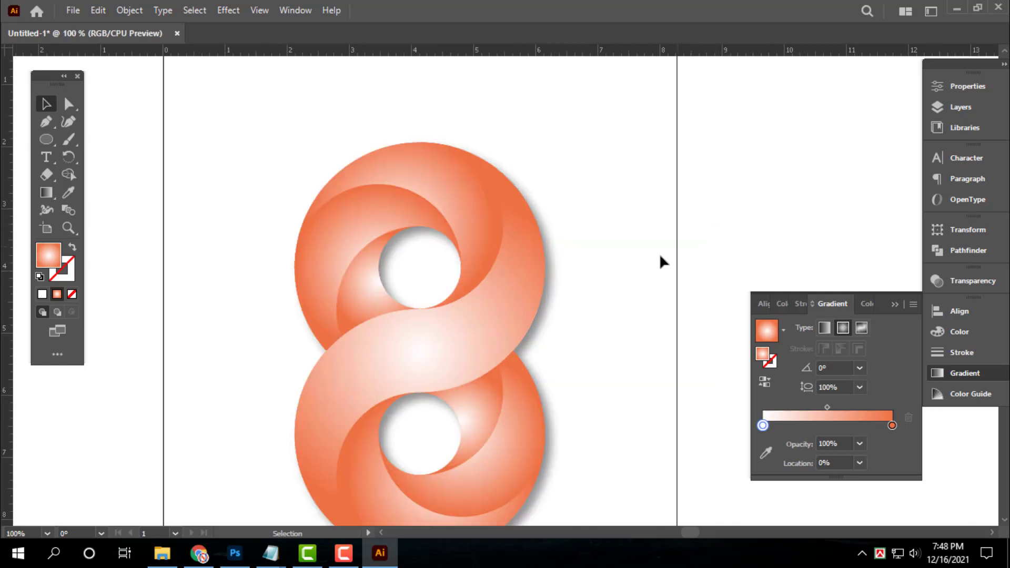
left_click_drag(595, 302, 621, 248)
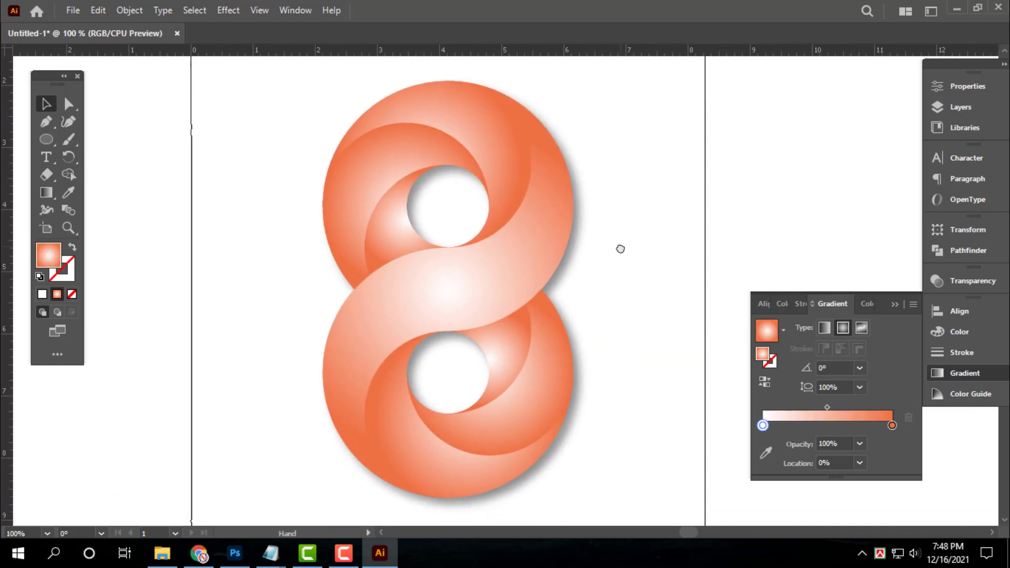
Try a 70° gradient angle on the outer crescent of the upper ring.
left_click(505, 141)
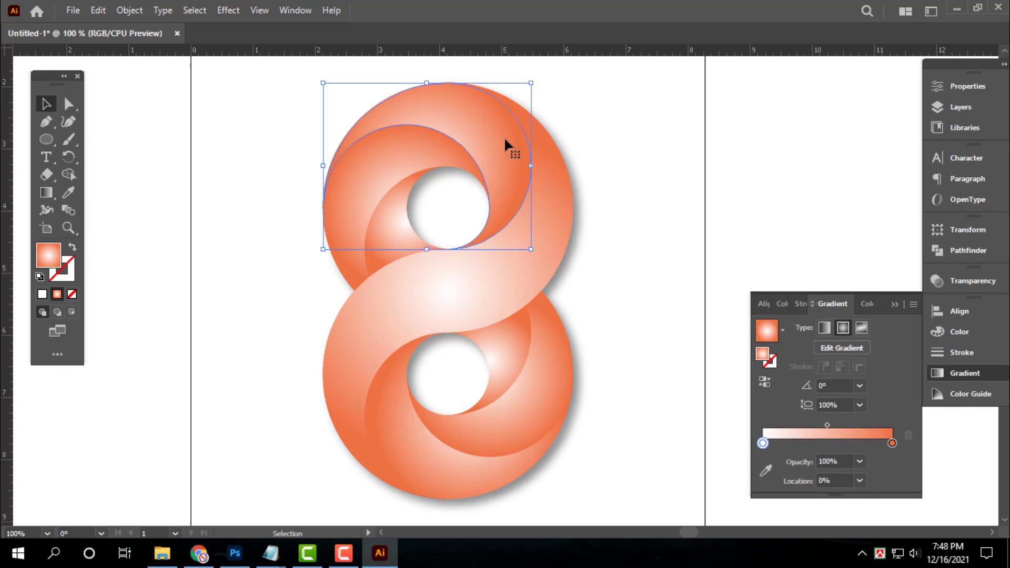
left_click(804, 386)
type("70")
key("Return")
left_click(829, 260)
Try redrawing the upper crescent's gradient with the Gradient tool, from its outer edge across the ring, and undo the gradient changes.
left_click(489, 147)
left_click(49, 194)
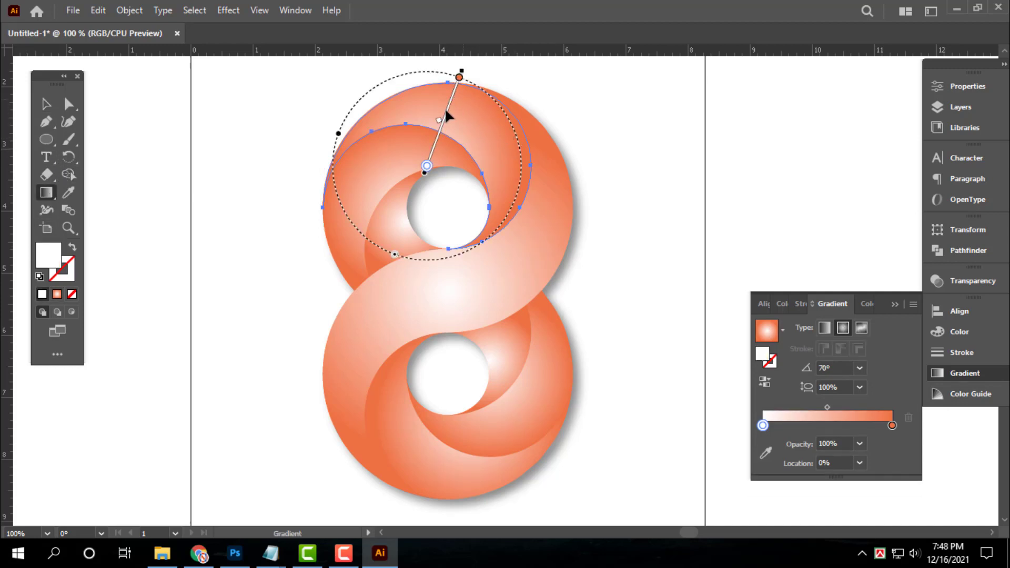
mouse_move(445, 112)
left_mouse_down()
mouse_move(465, 137)
mouse_move(451, 132)
left_mouse_up()
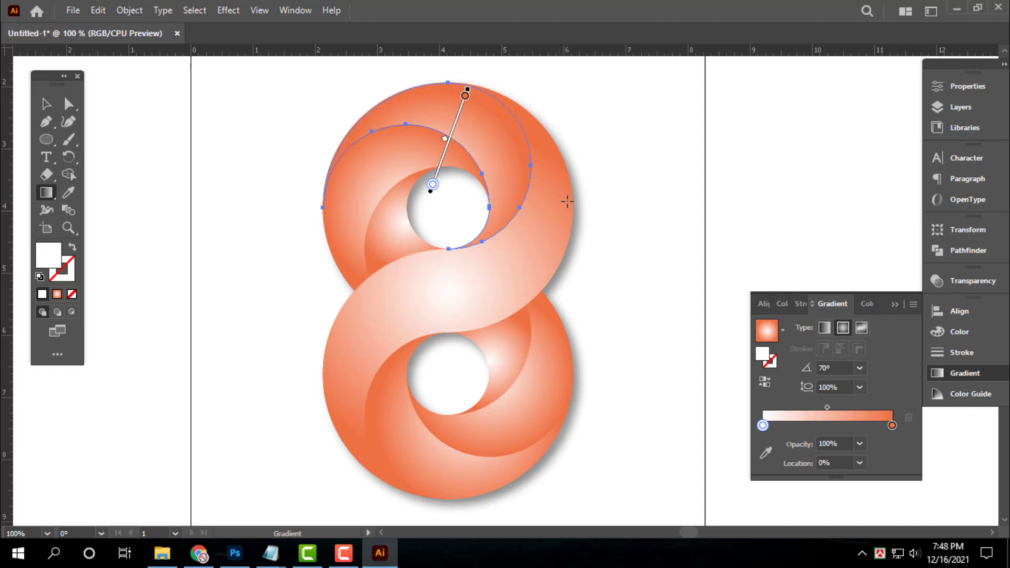
left_click_drag(521, 152, 343, 216)
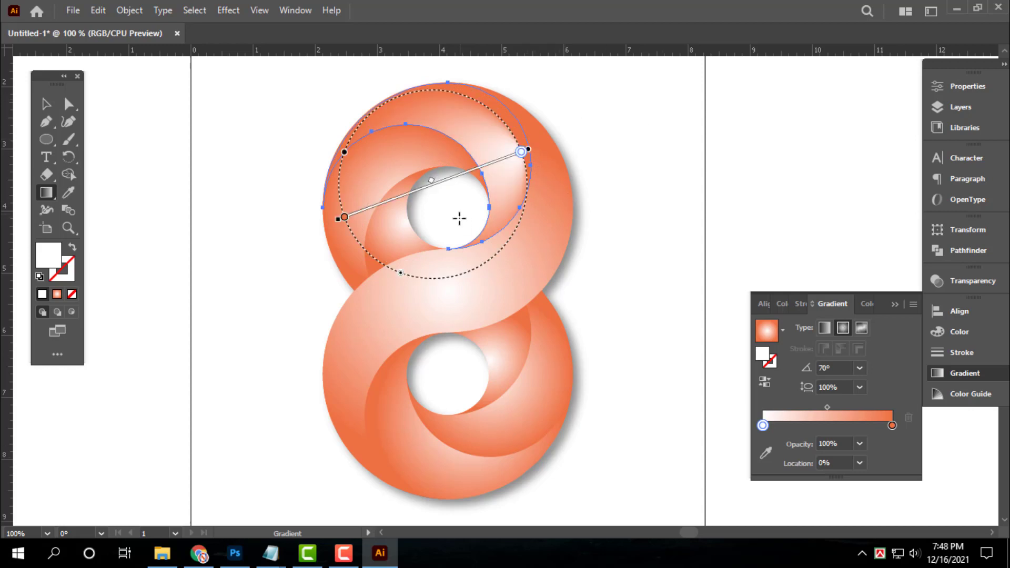
left_click(46, 103)
left_click(784, 151)
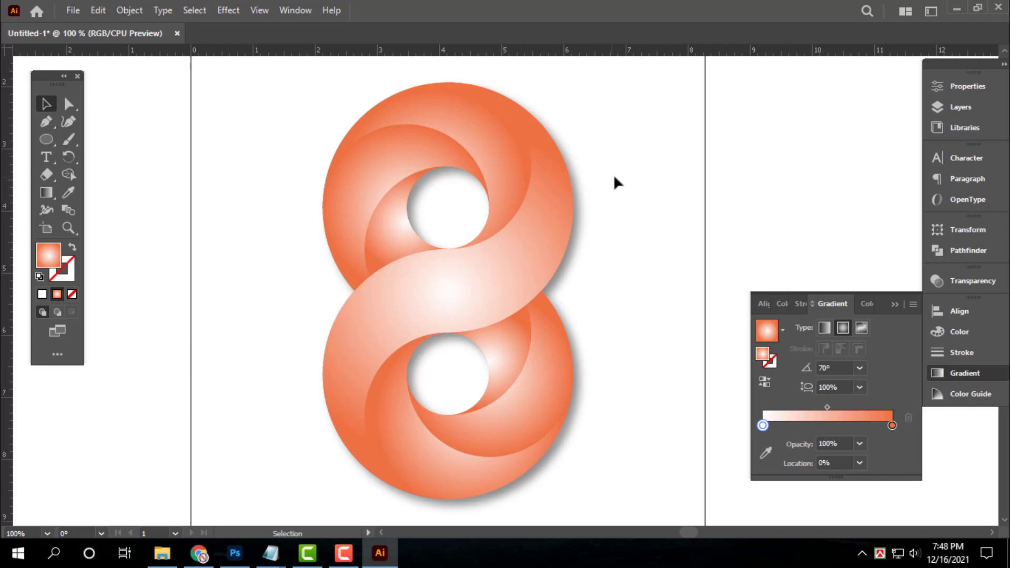
key("ctrl+z")
left_click(724, 146)
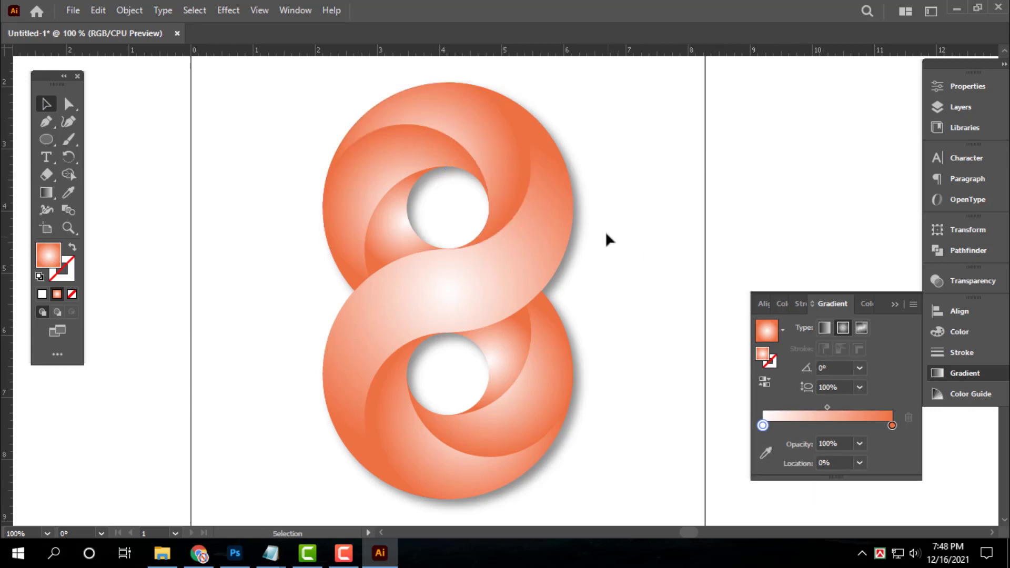
Set the gradient angle of the upper ring's outer crescent to 180°.
left_click(547, 228)
left_click(738, 174)
left_click(483, 148)
key("i")
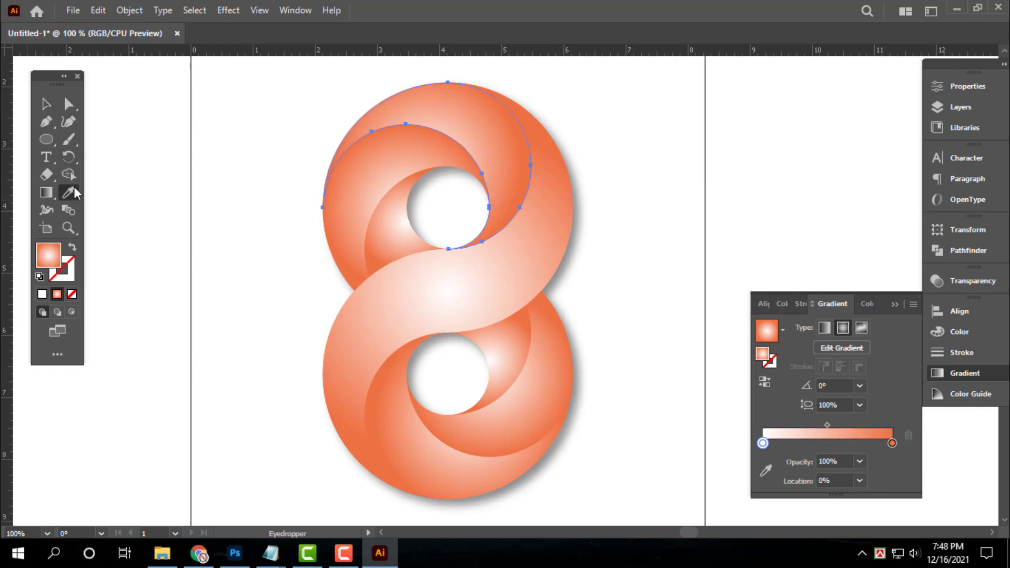
left_click(46, 103)
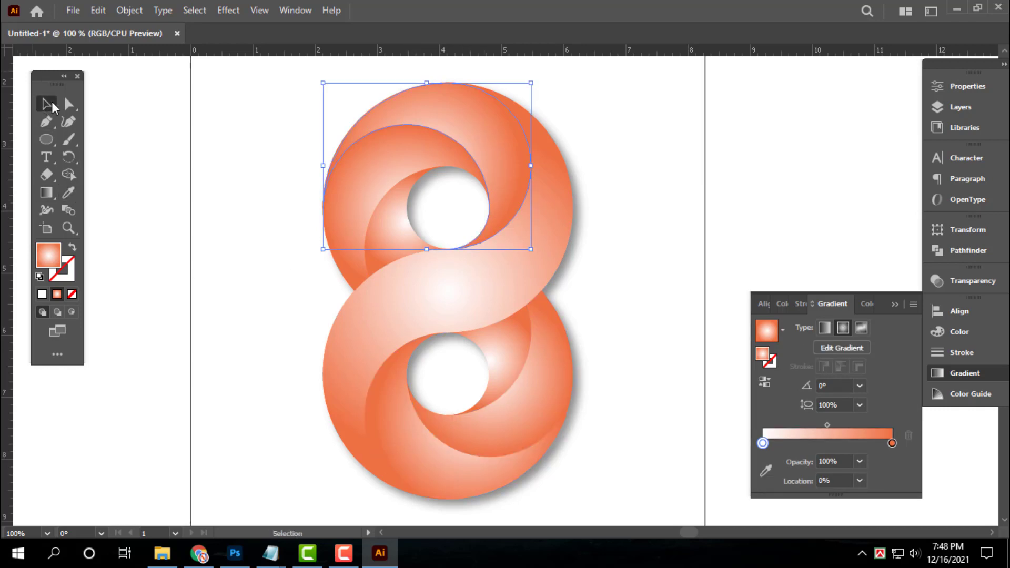
left_click(842, 383)
type("1")
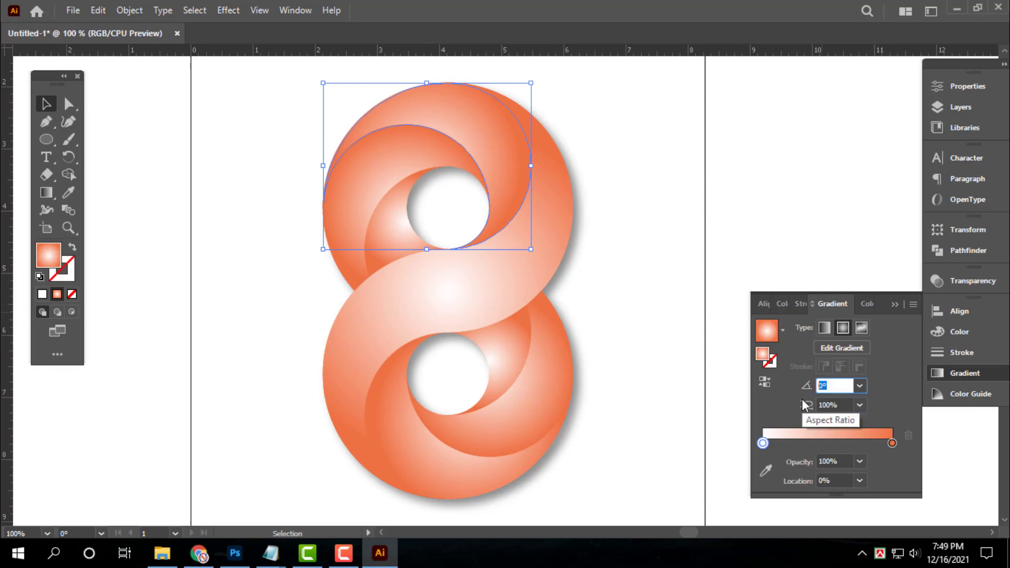
type("80")
key("Return")
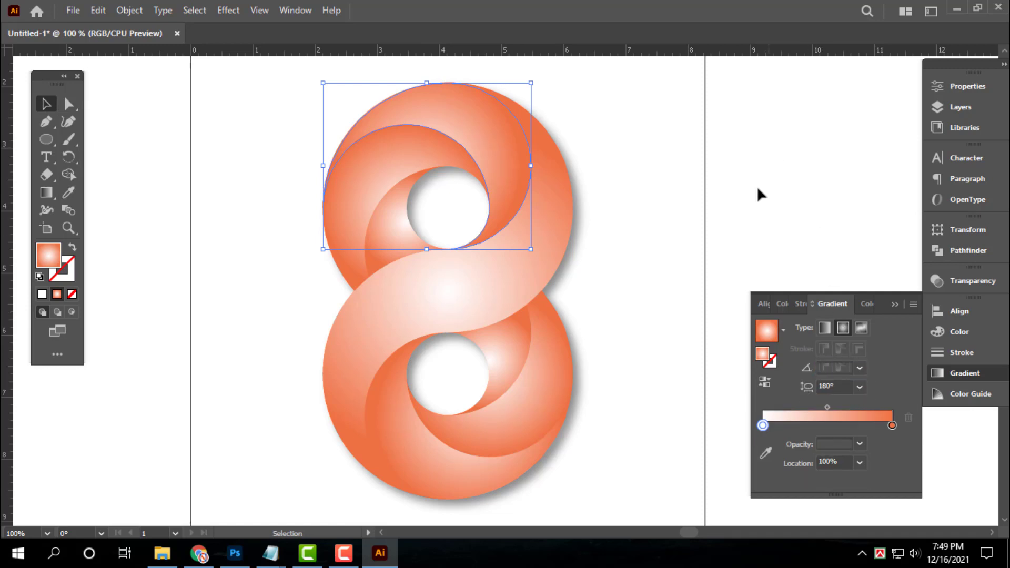
Reverse the upper crescent's radial gradient by placing the white stop at 100% and the orange stop at 0%.
mouse_move(888, 439)
left_mouse_down()
mouse_move(814, 452)
mouse_move(893, 443)
left_mouse_up()
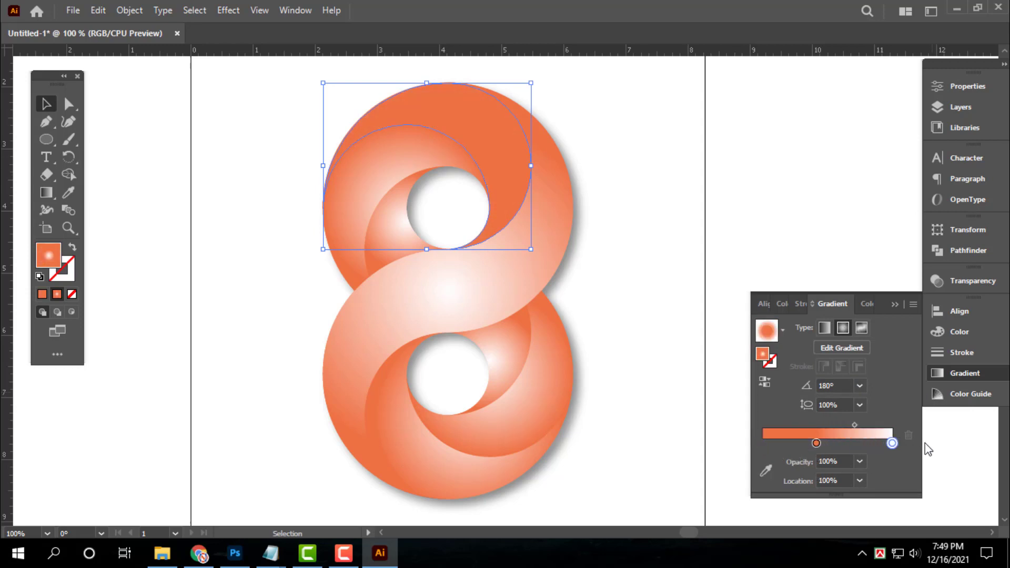
left_click_drag(816, 443, 762, 442)
left_click(752, 162)
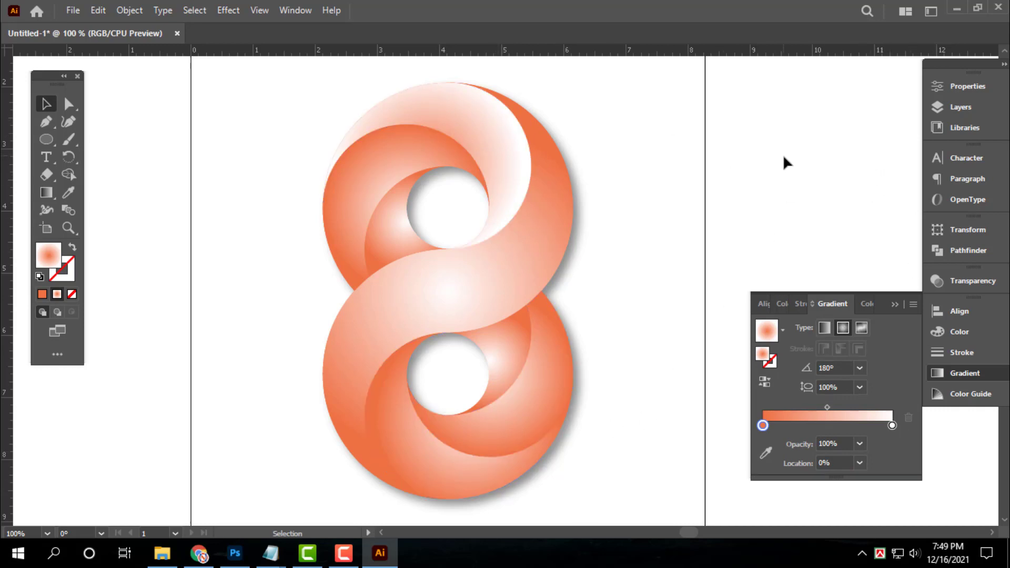
Reverse the radial gradient of the lower ring's outer crescent, with orange at the start and the white stop at 100%.
left_click(452, 469)
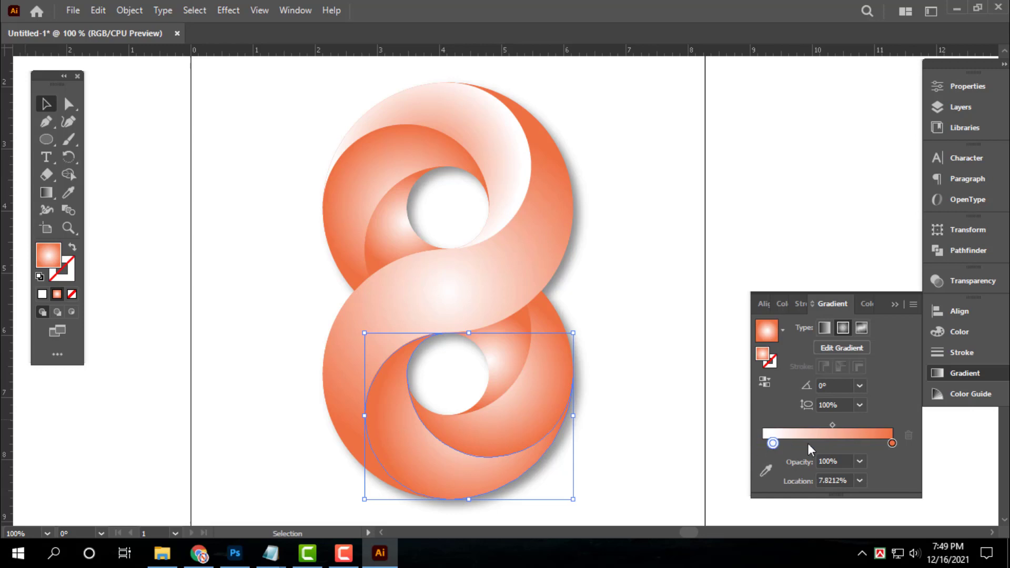
left_click_drag(762, 442, 891, 443)
left_click(807, 179)
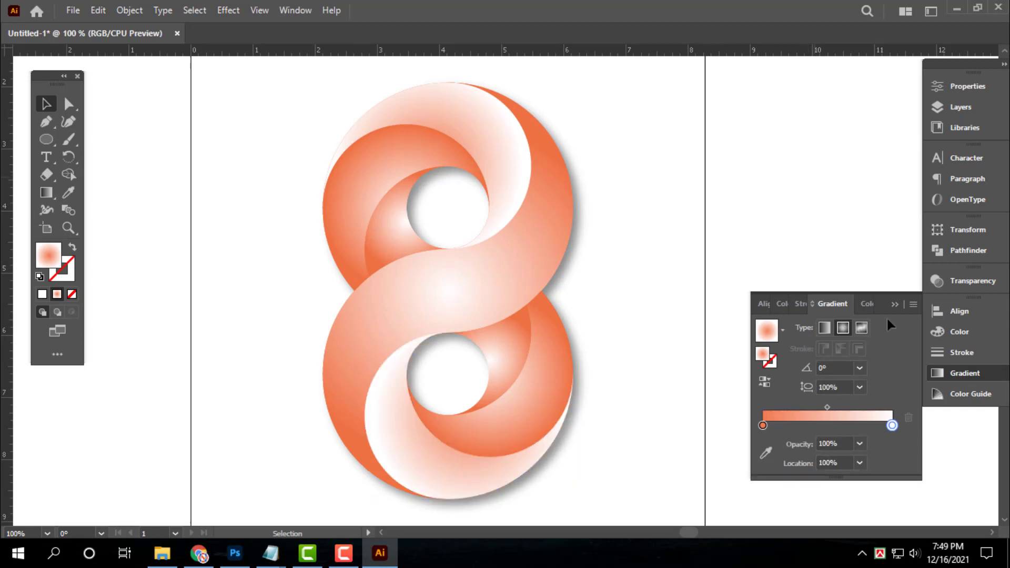
left_click(473, 481)
left_click(810, 129)
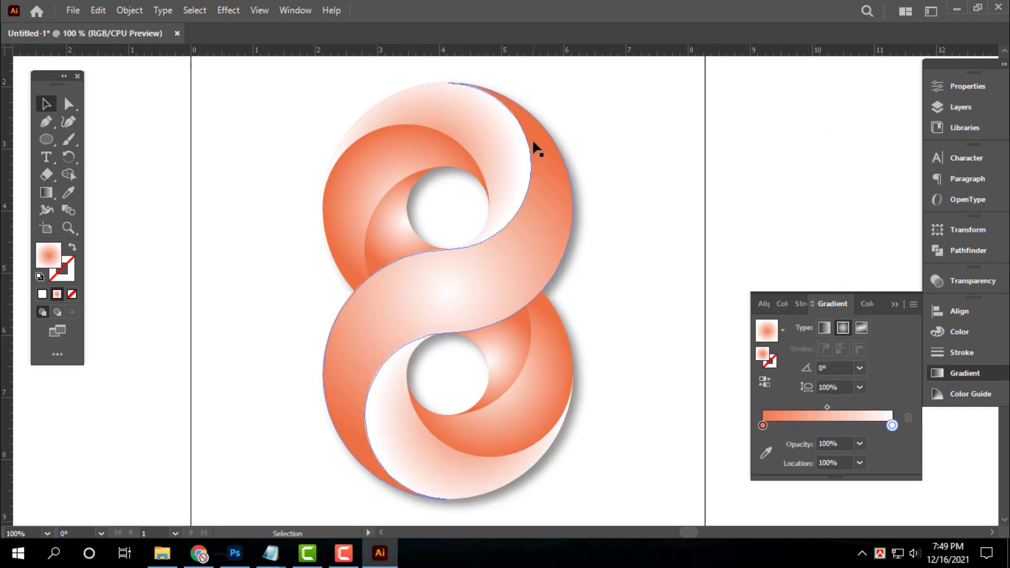
Try shifting the midpoint of the upper crescent's gradient, and set it back to 50%.
left_click(463, 145)
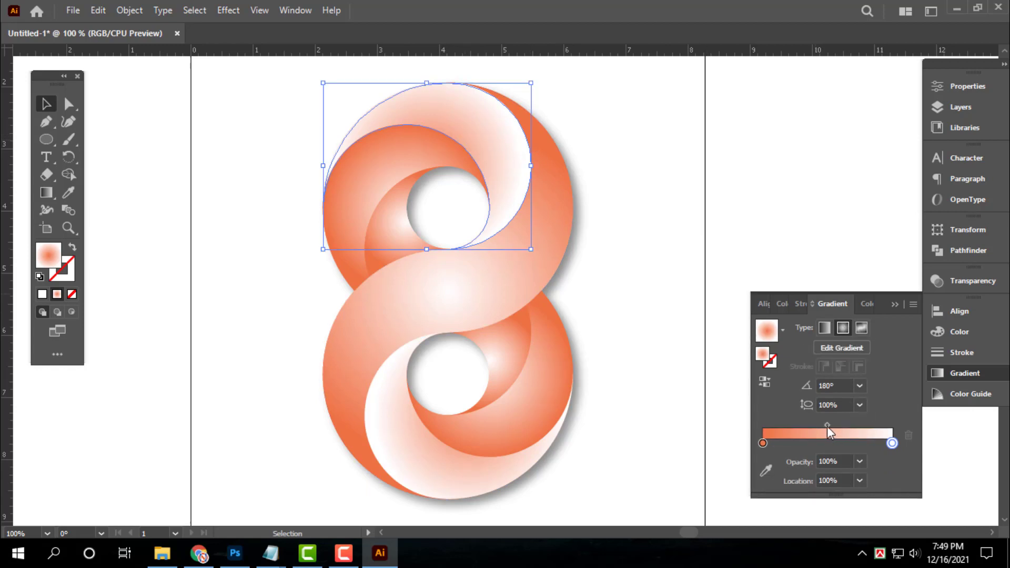
mouse_move(826, 425)
left_mouse_down()
mouse_move(814, 425)
mouse_move(868, 429)
mouse_move(826, 422)
left_mouse_up()
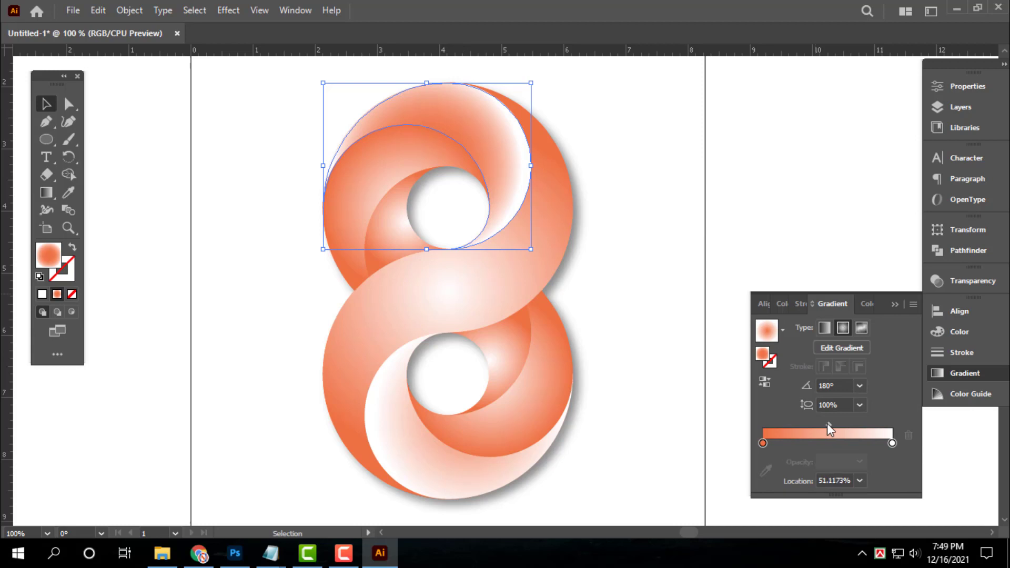
left_click(832, 480)
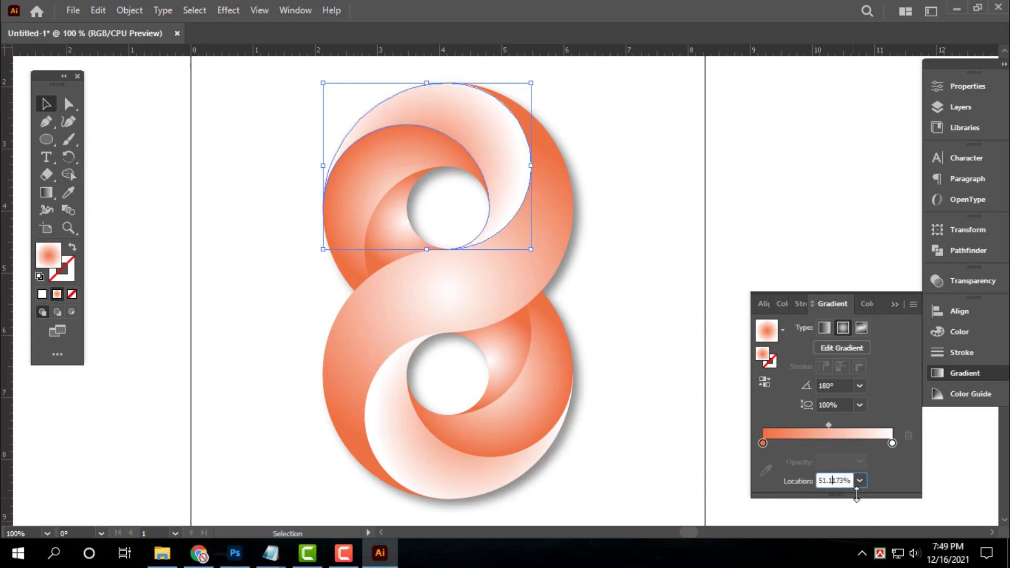
type("50")
key("Return")
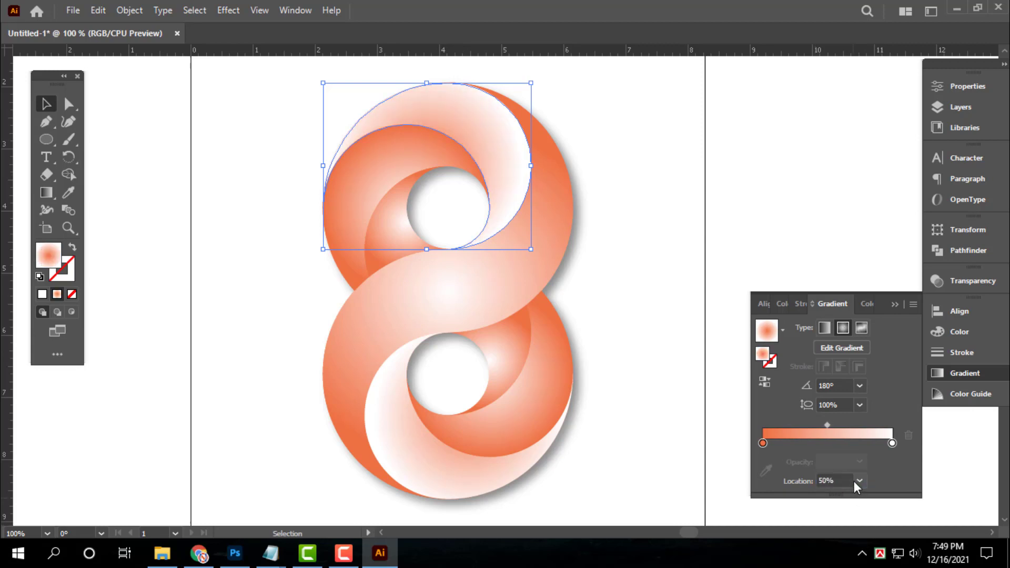
left_click(458, 455)
left_click(673, 218)
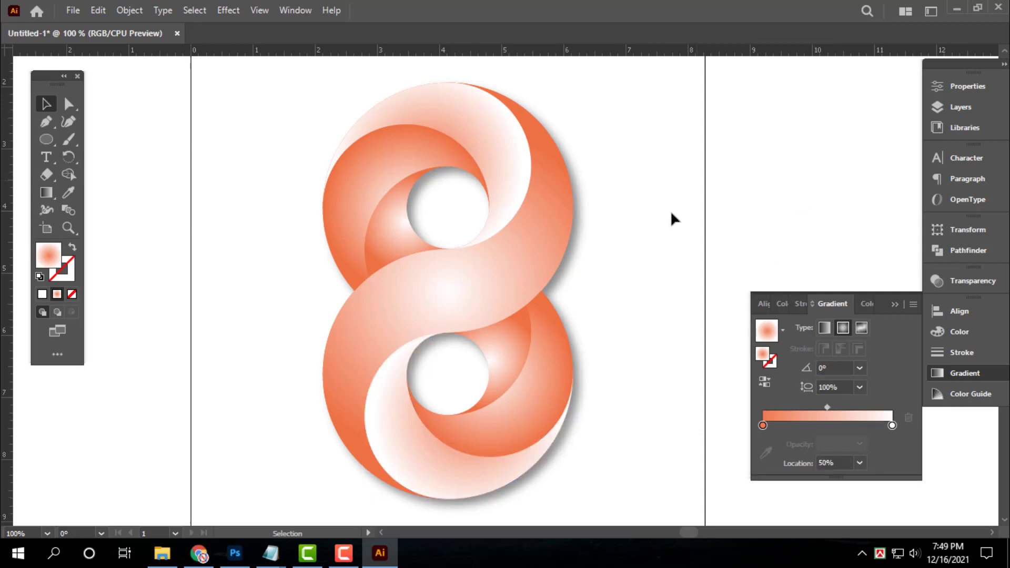
key("ctrl+minus")
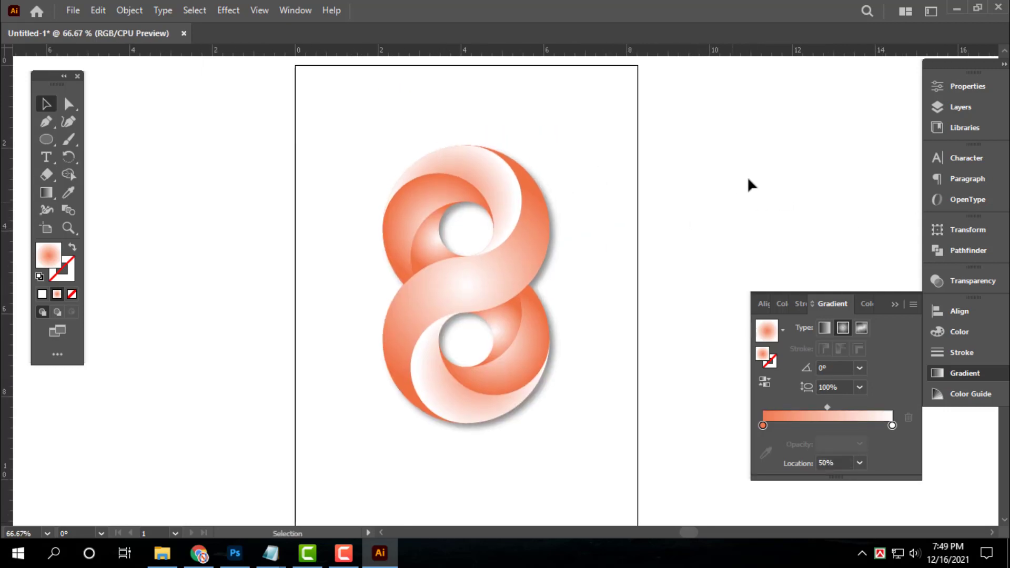